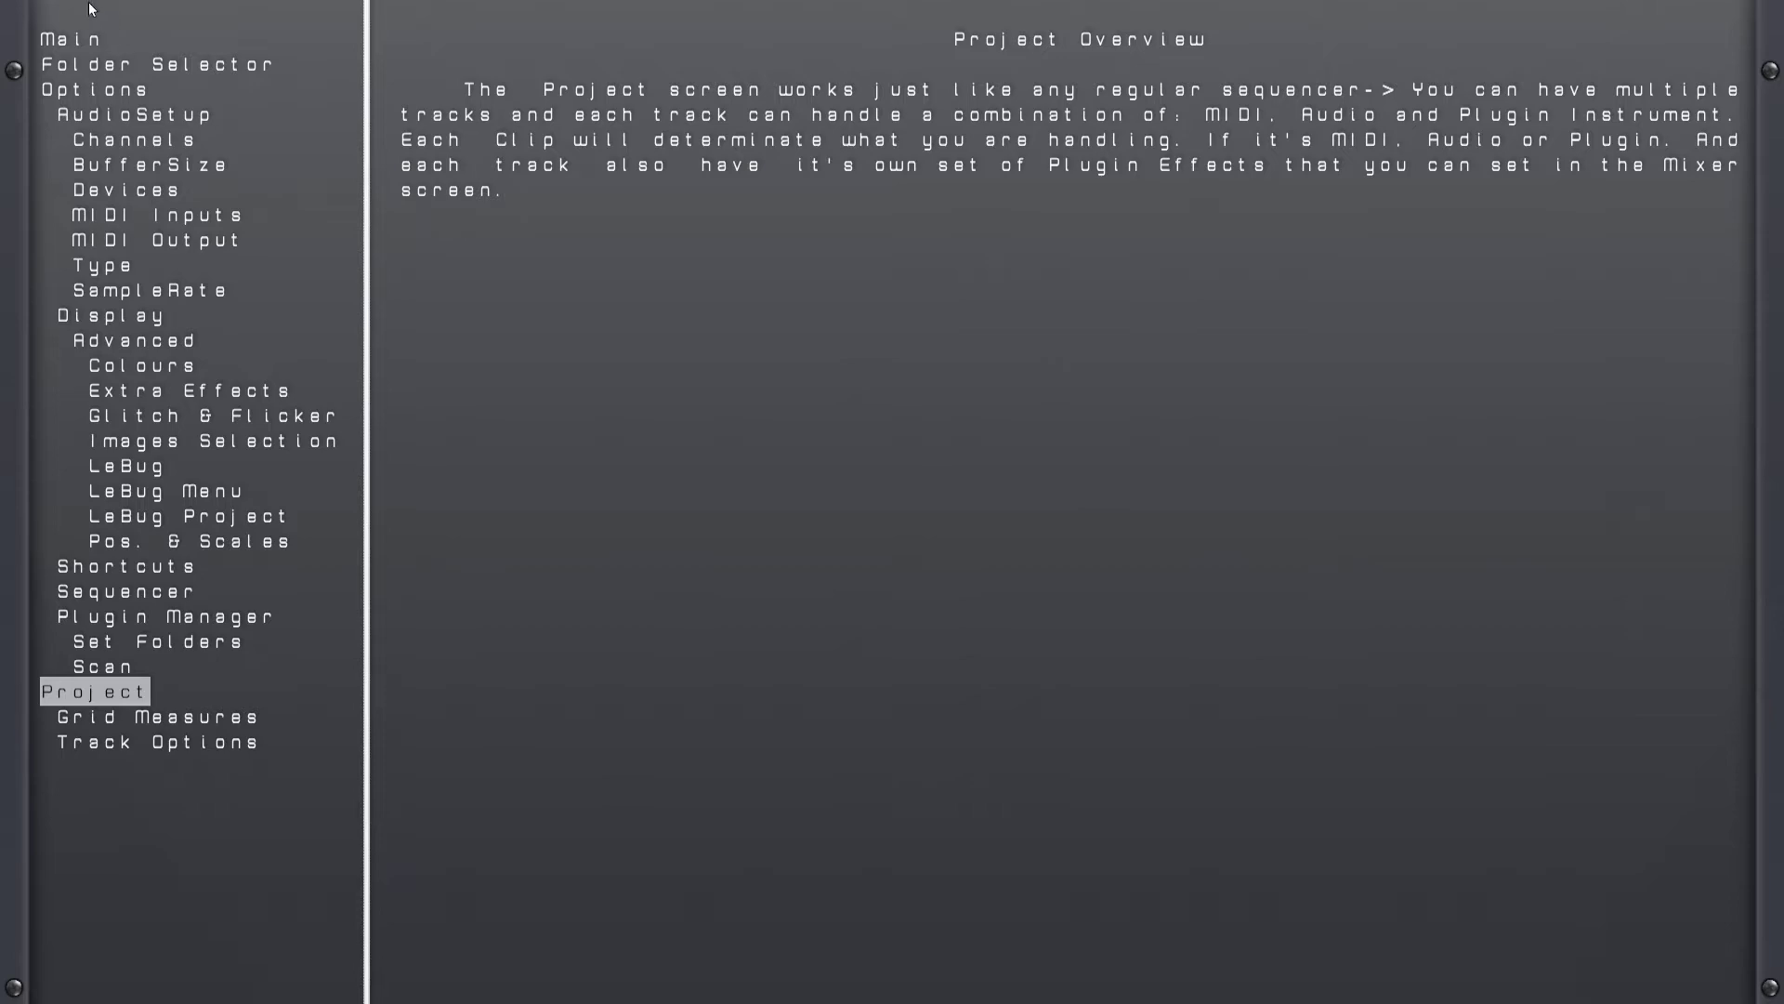
# Step: Reopen the help, go to its Main section to read the overview, and close the help
pyautogui.click(67, 42)
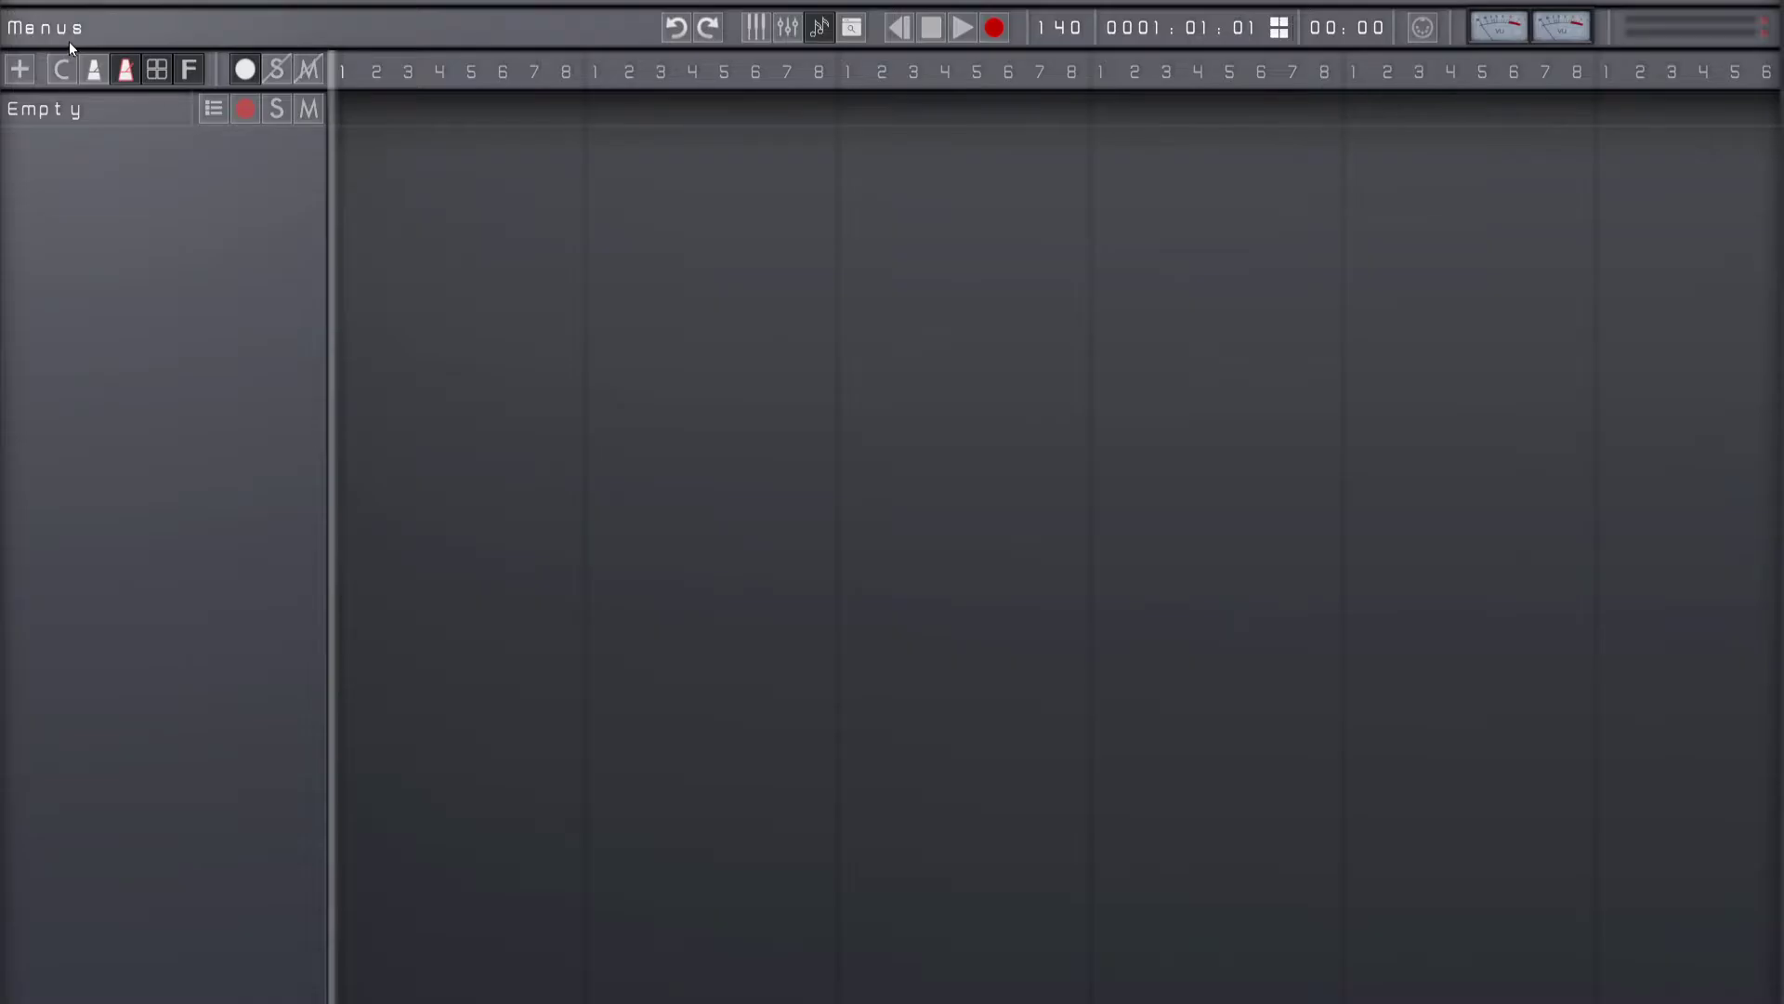
pyautogui.click(69, 41)
pyautogui.press('Up')
pyautogui.press('Up')
pyautogui.press('Up')
pyautogui.press('Up')
pyautogui.press('Up')
pyautogui.press('Up')
pyautogui.press('Up')
pyautogui.press('Up')
pyautogui.press('Up')
pyautogui.press('Up')
pyautogui.press('Up')
pyautogui.press('Up')
pyautogui.press('Up')
pyautogui.press('Up')
pyautogui.press('Up')
pyautogui.press('Up')
pyautogui.press('Up')
pyautogui.press('Up')
pyautogui.press('Up')
pyautogui.press('Up')
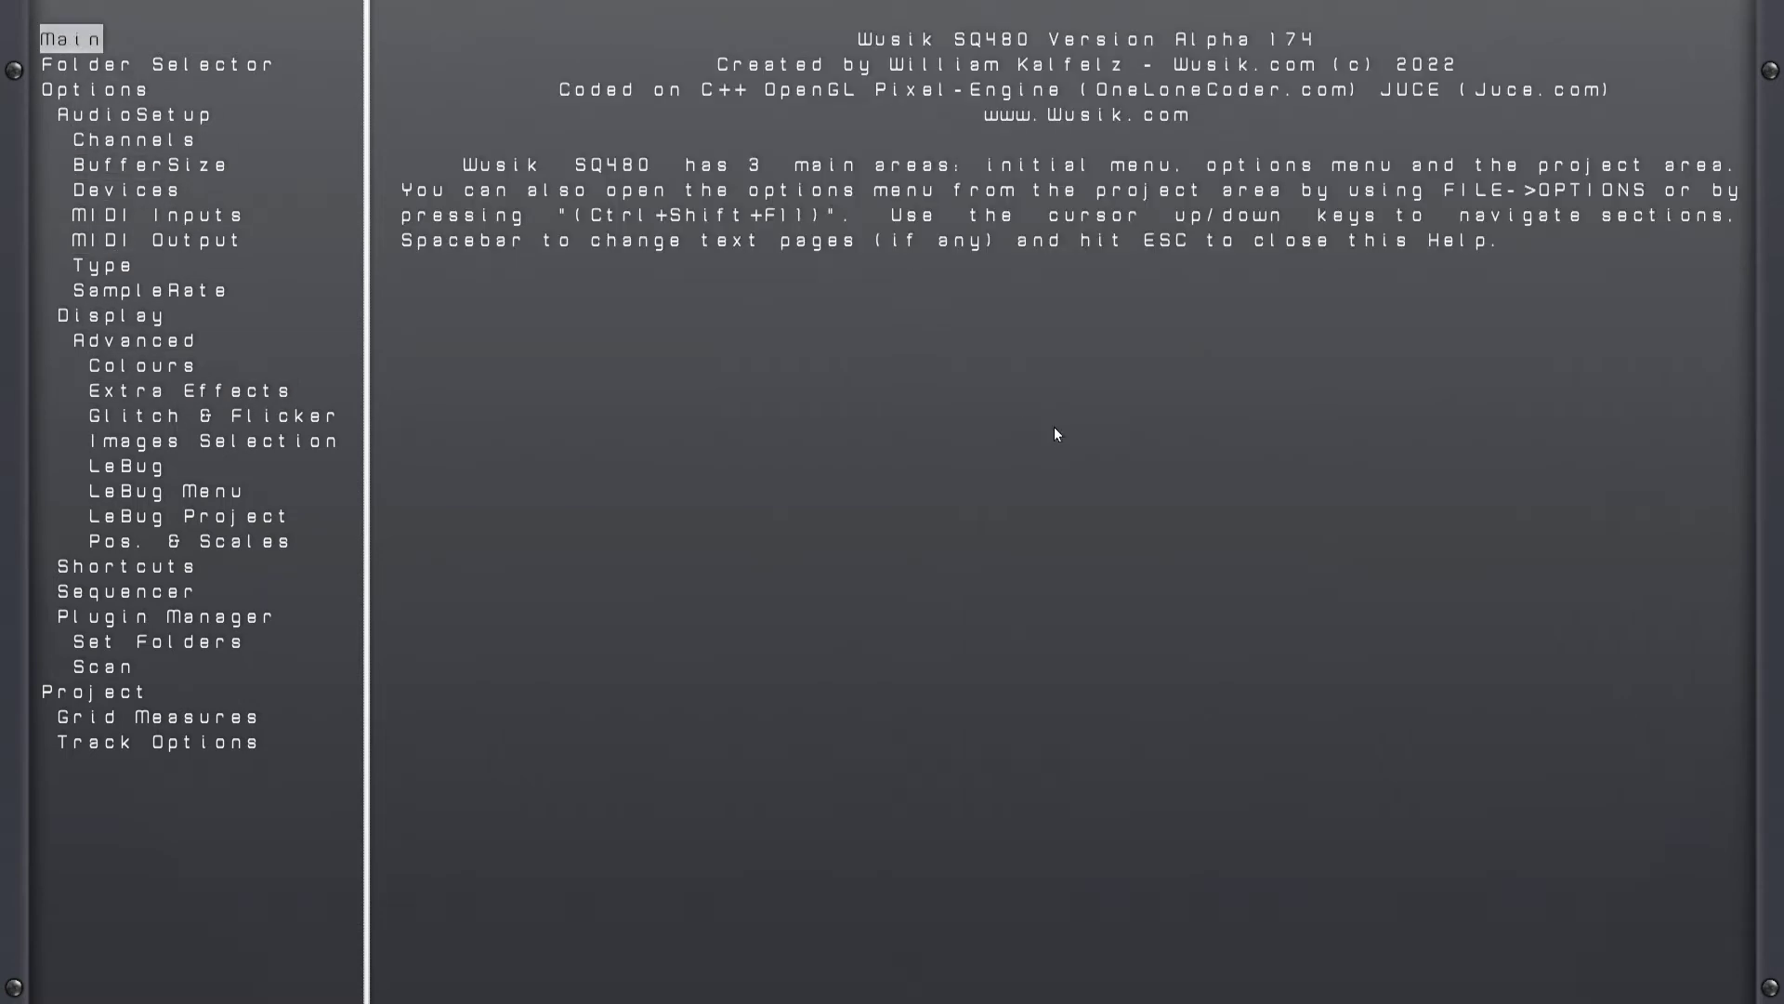
pyautogui.press('Escape')
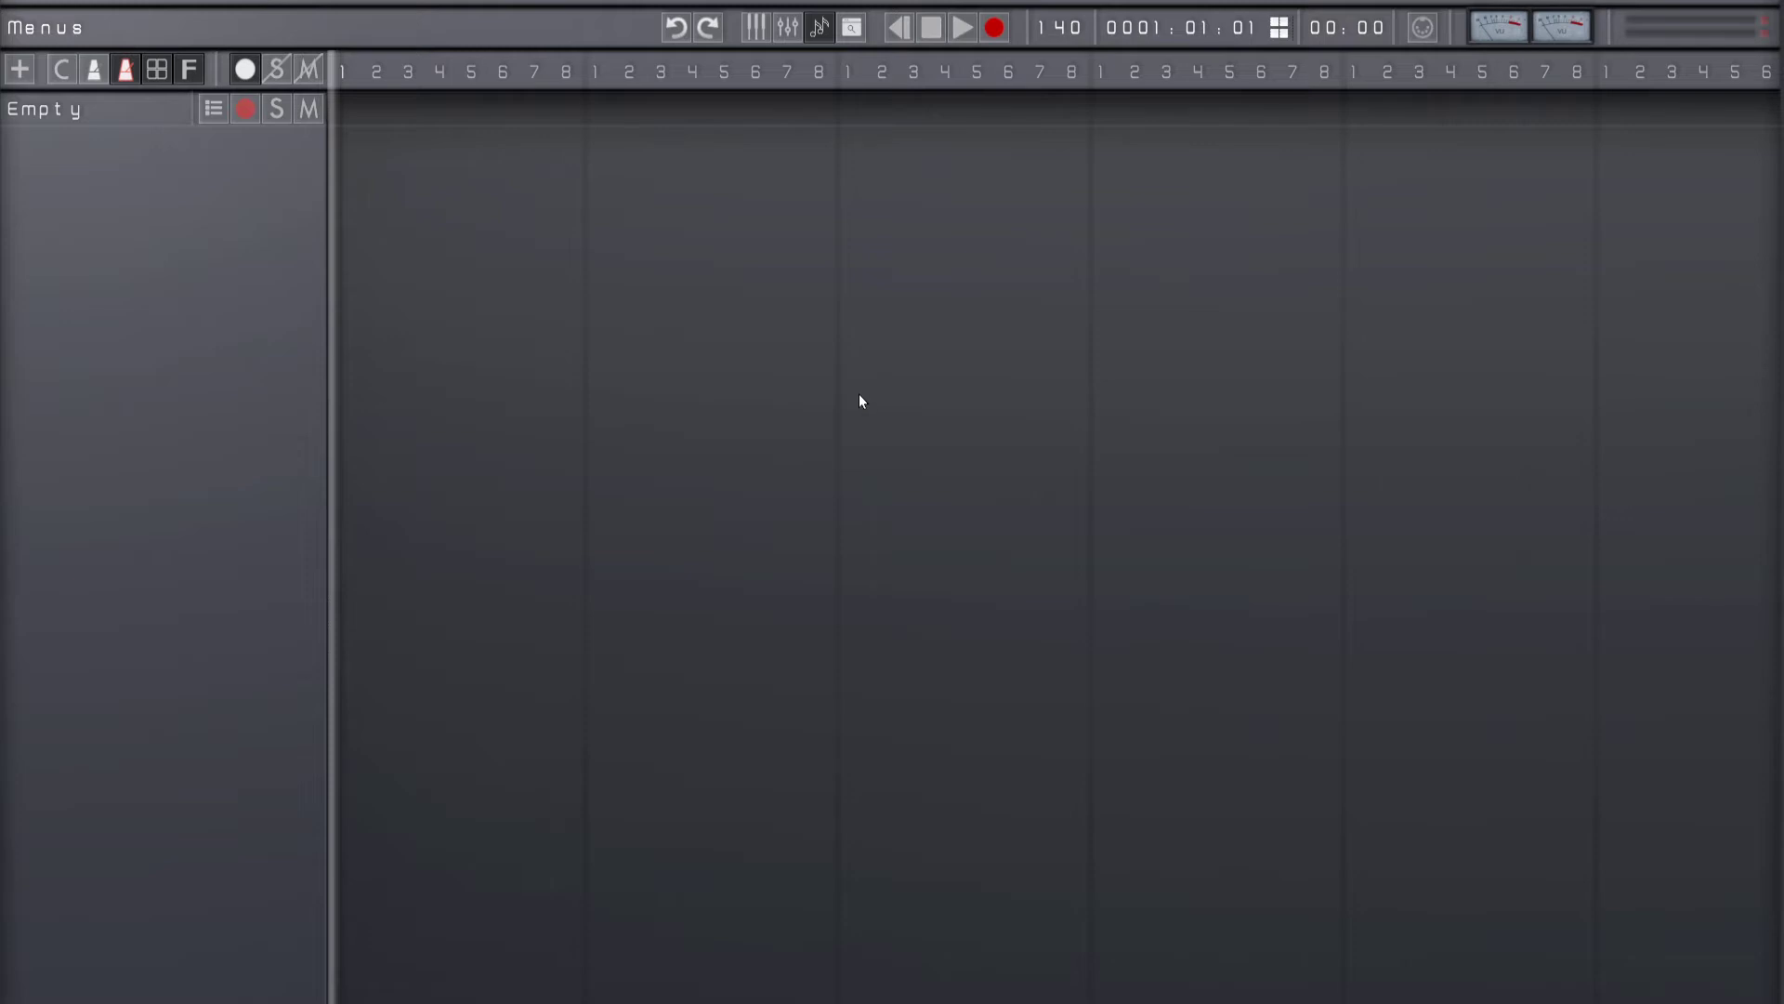
# Step: Show the plugin browser on the instruments category beside the empty track's plugin list
pyautogui.press('Tab')
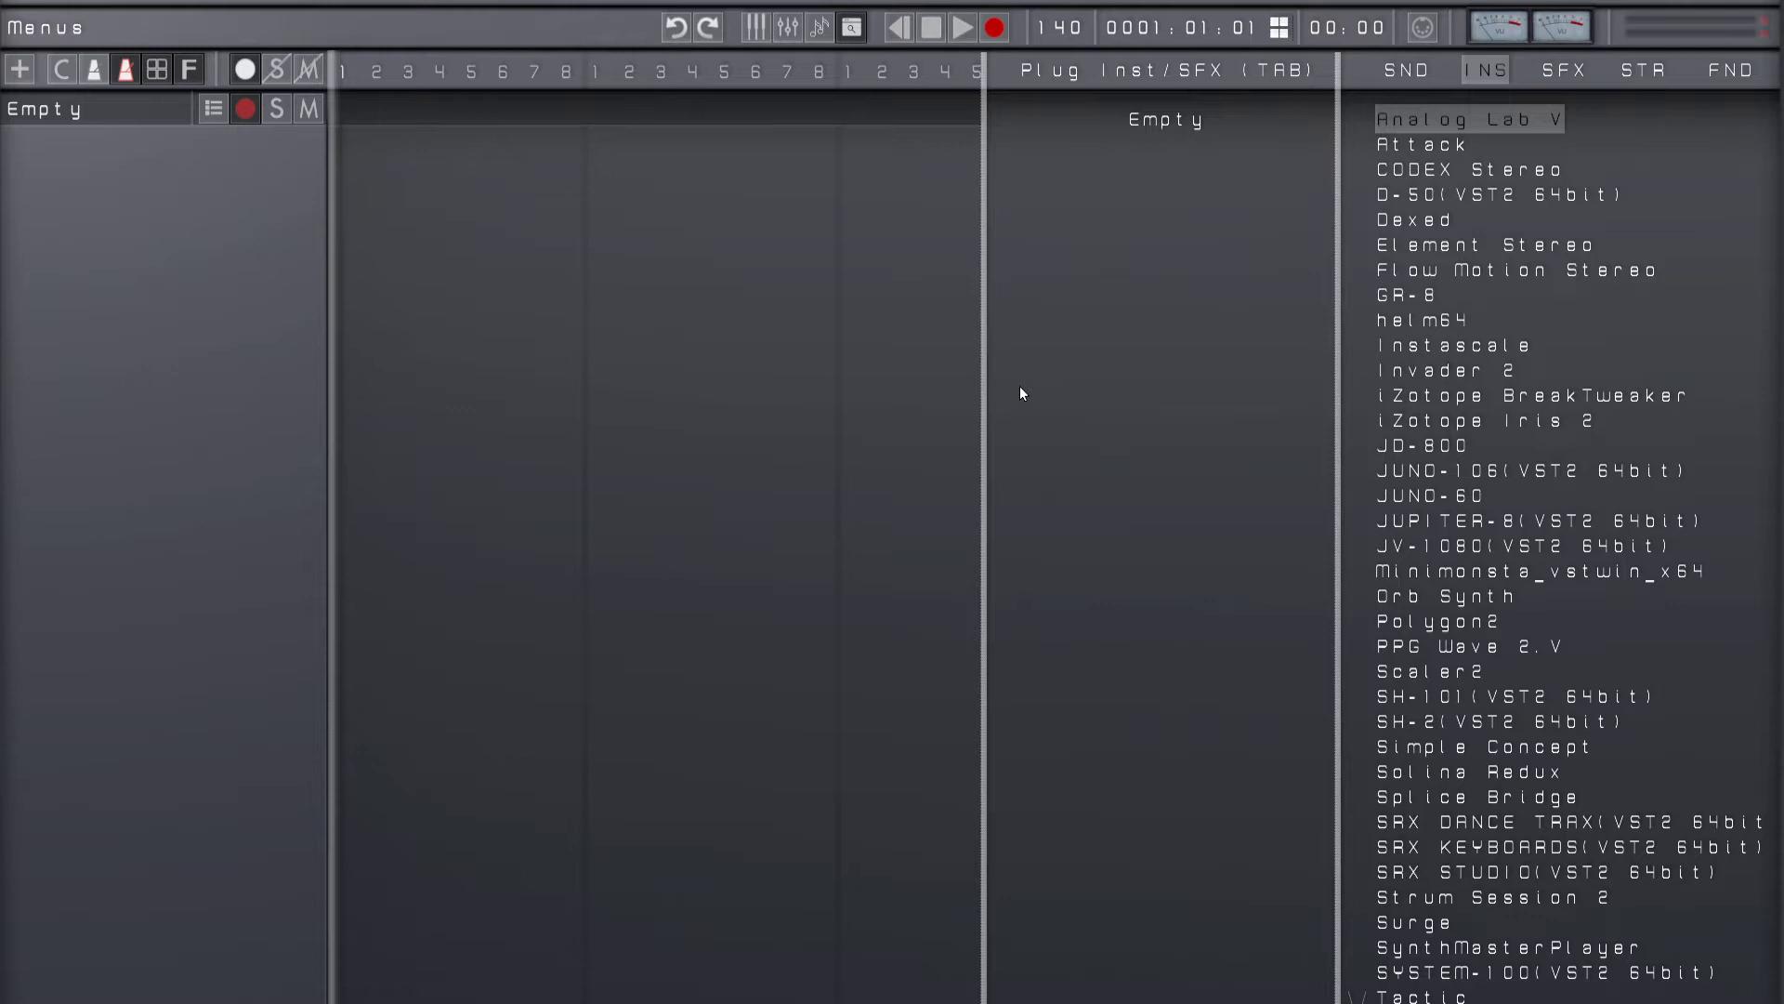
pyautogui.press('Right')
pyautogui.press('Left')
# Step: Open the Plugins Manager from the Settings
pyautogui.press('Escape')
pyautogui.press('Down')
pyautogui.press('Down')
pyautogui.press('Down')
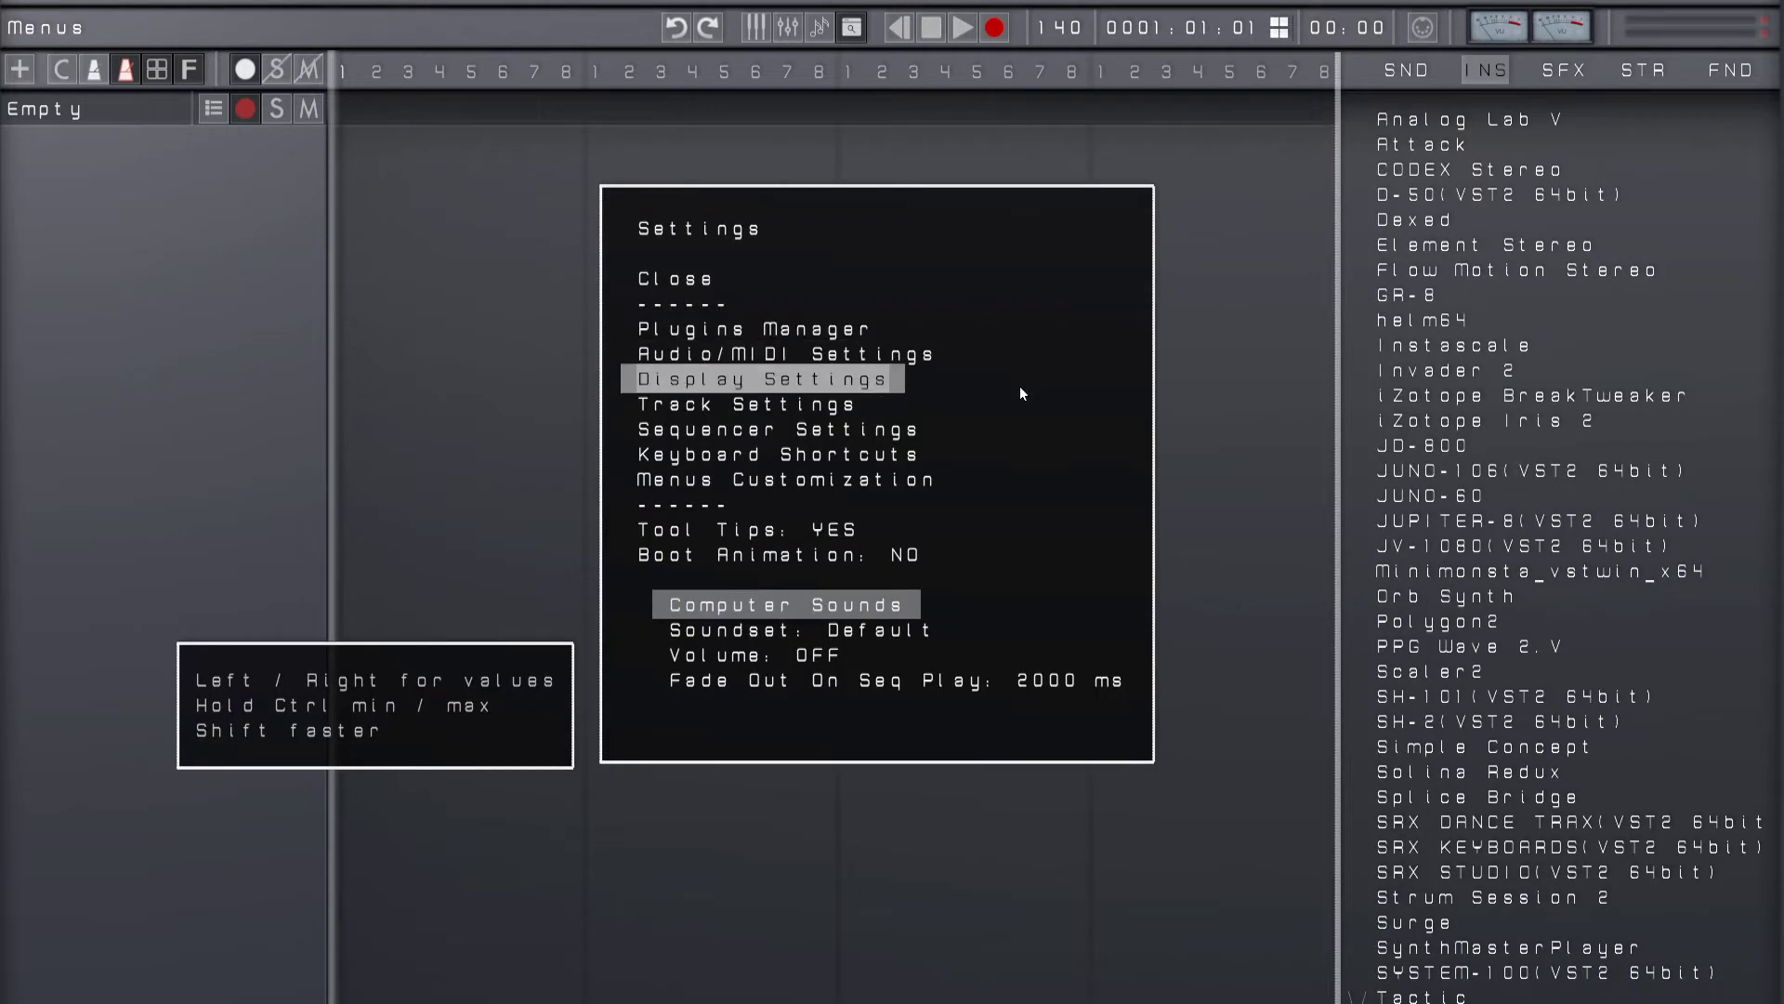
pyautogui.press('Up')
pyautogui.press('Up')
pyautogui.press('Return')
# Step: Look through the scanned instrument and effect plugins in the Plugins Manager, and return to the start of the list
pyautogui.press('Down')
pyautogui.press('Down')
pyautogui.press('Down')
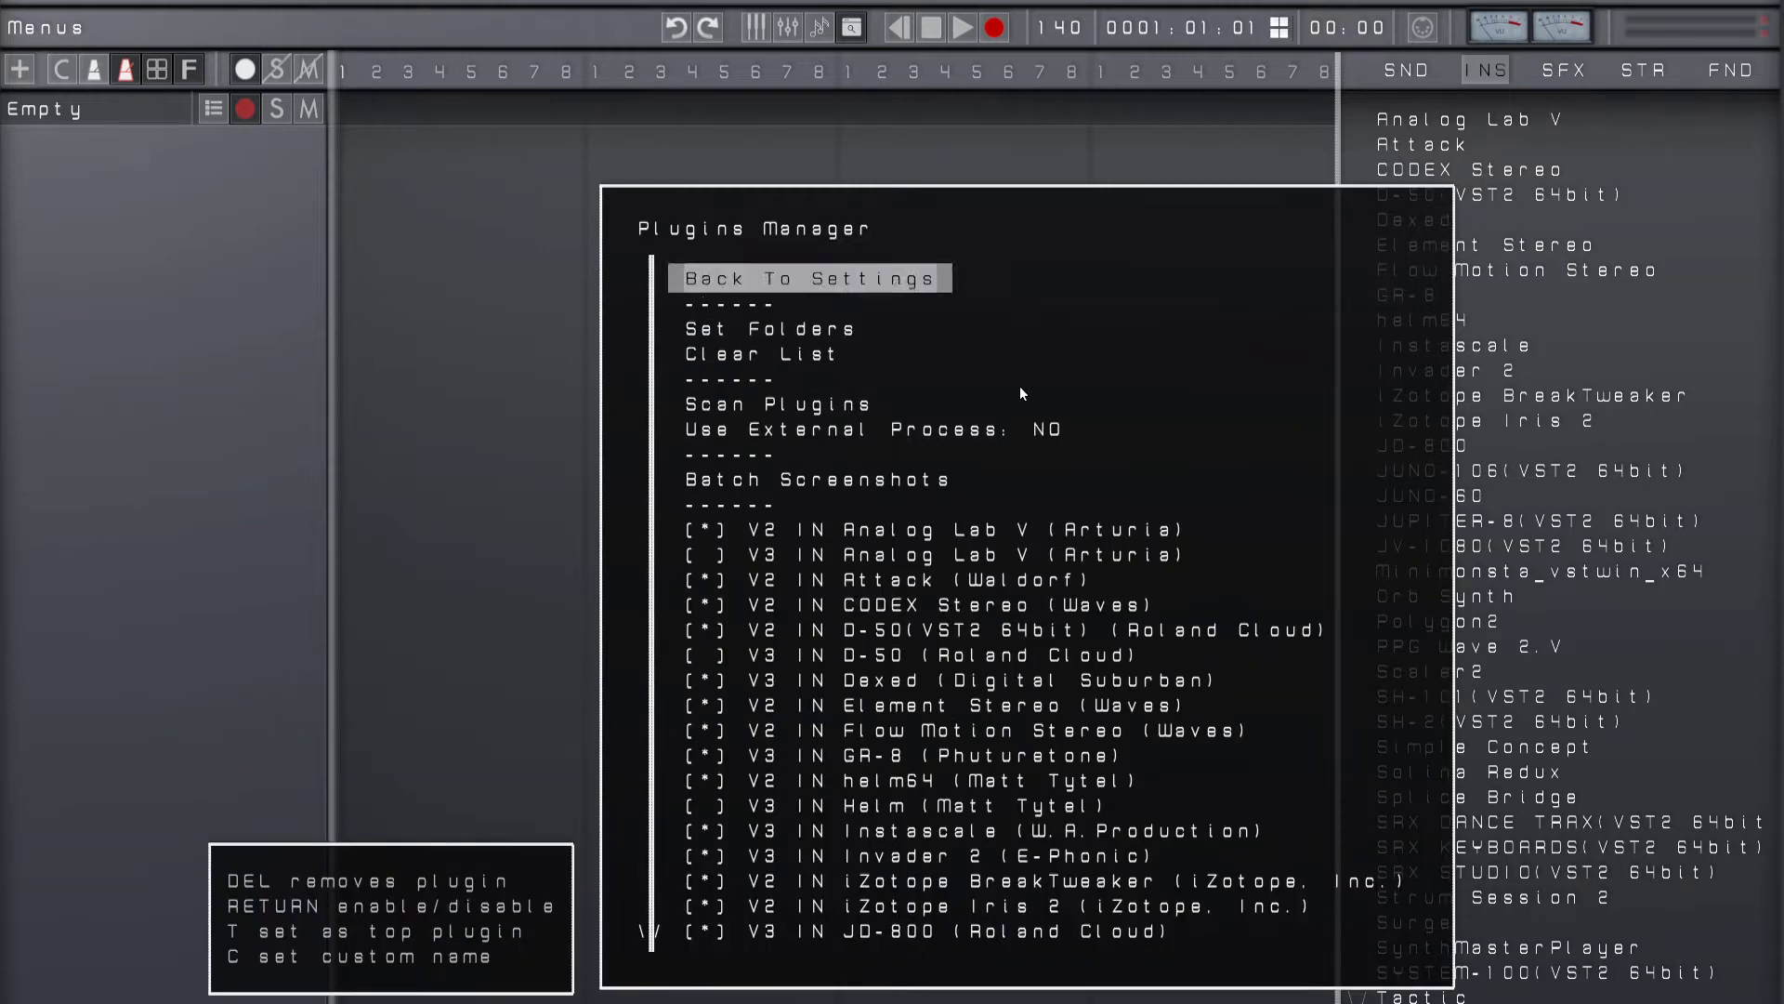
pyautogui.press('Down')
pyautogui.press('Down')
pyautogui.press('Down')
pyautogui.press('Down')
pyautogui.press('Down')
pyautogui.press('Down')
pyautogui.press('Down')
pyautogui.press('Down')
pyautogui.press('Down')
pyautogui.press('Down')
pyautogui.press('Down')
pyautogui.press('Down')
pyautogui.press('Down')
pyautogui.press('Down')
pyautogui.press('Down')
pyautogui.press('Down')
pyautogui.press('Down')
pyautogui.press('Down')
pyautogui.press('Down')
pyautogui.press('Down')
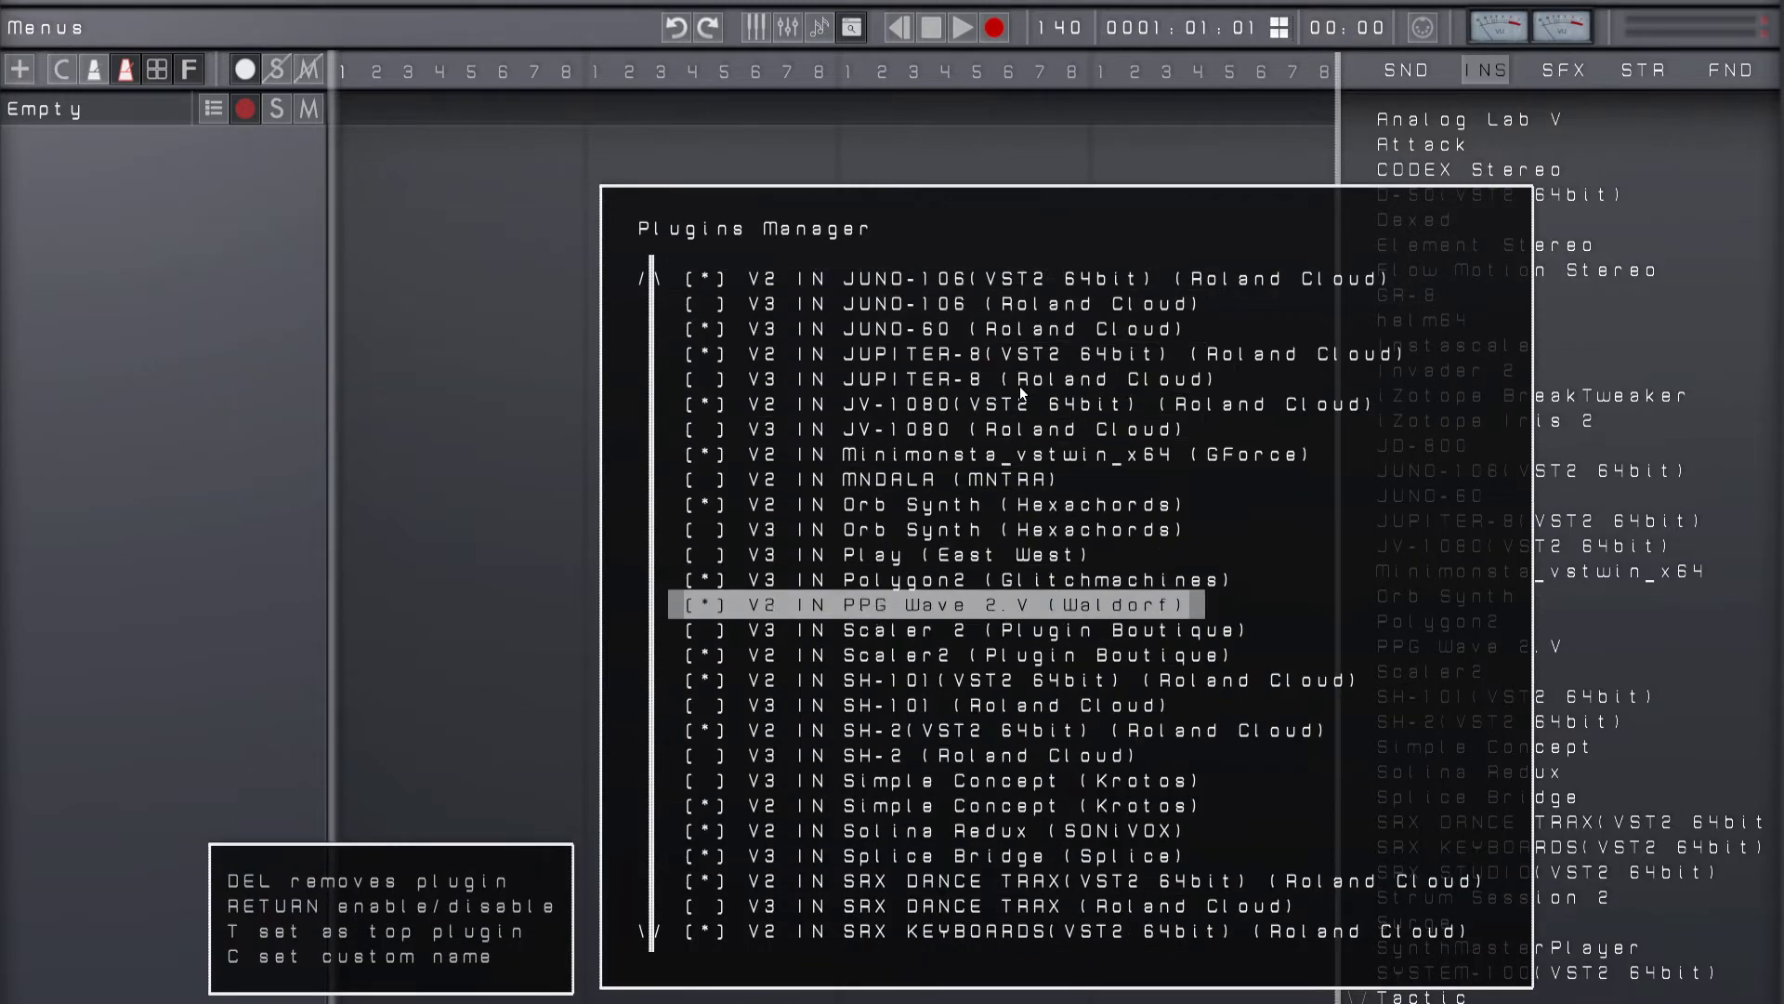
pyautogui.press('Up')
pyautogui.press('Up')
pyautogui.press('Up')
pyautogui.press('Up')
pyautogui.press('Up')
pyautogui.press('Up')
pyautogui.press('Up')
pyautogui.press('Up')
pyautogui.press('Up')
pyautogui.press('Up')
pyautogui.press('Up')
pyautogui.press('Down')
pyautogui.press('Down')
pyautogui.press('Down')
pyautogui.press('Down')
pyautogui.press('Down')
pyautogui.press('Down')
pyautogui.press('Down')
pyautogui.press('Down')
pyautogui.press('Down')
pyautogui.press('Down')
pyautogui.press('Down')
pyautogui.press('Down')
pyautogui.press('Down')
pyautogui.press('Down')
pyautogui.press('Down')
pyautogui.press('Down')
pyautogui.press('Down')
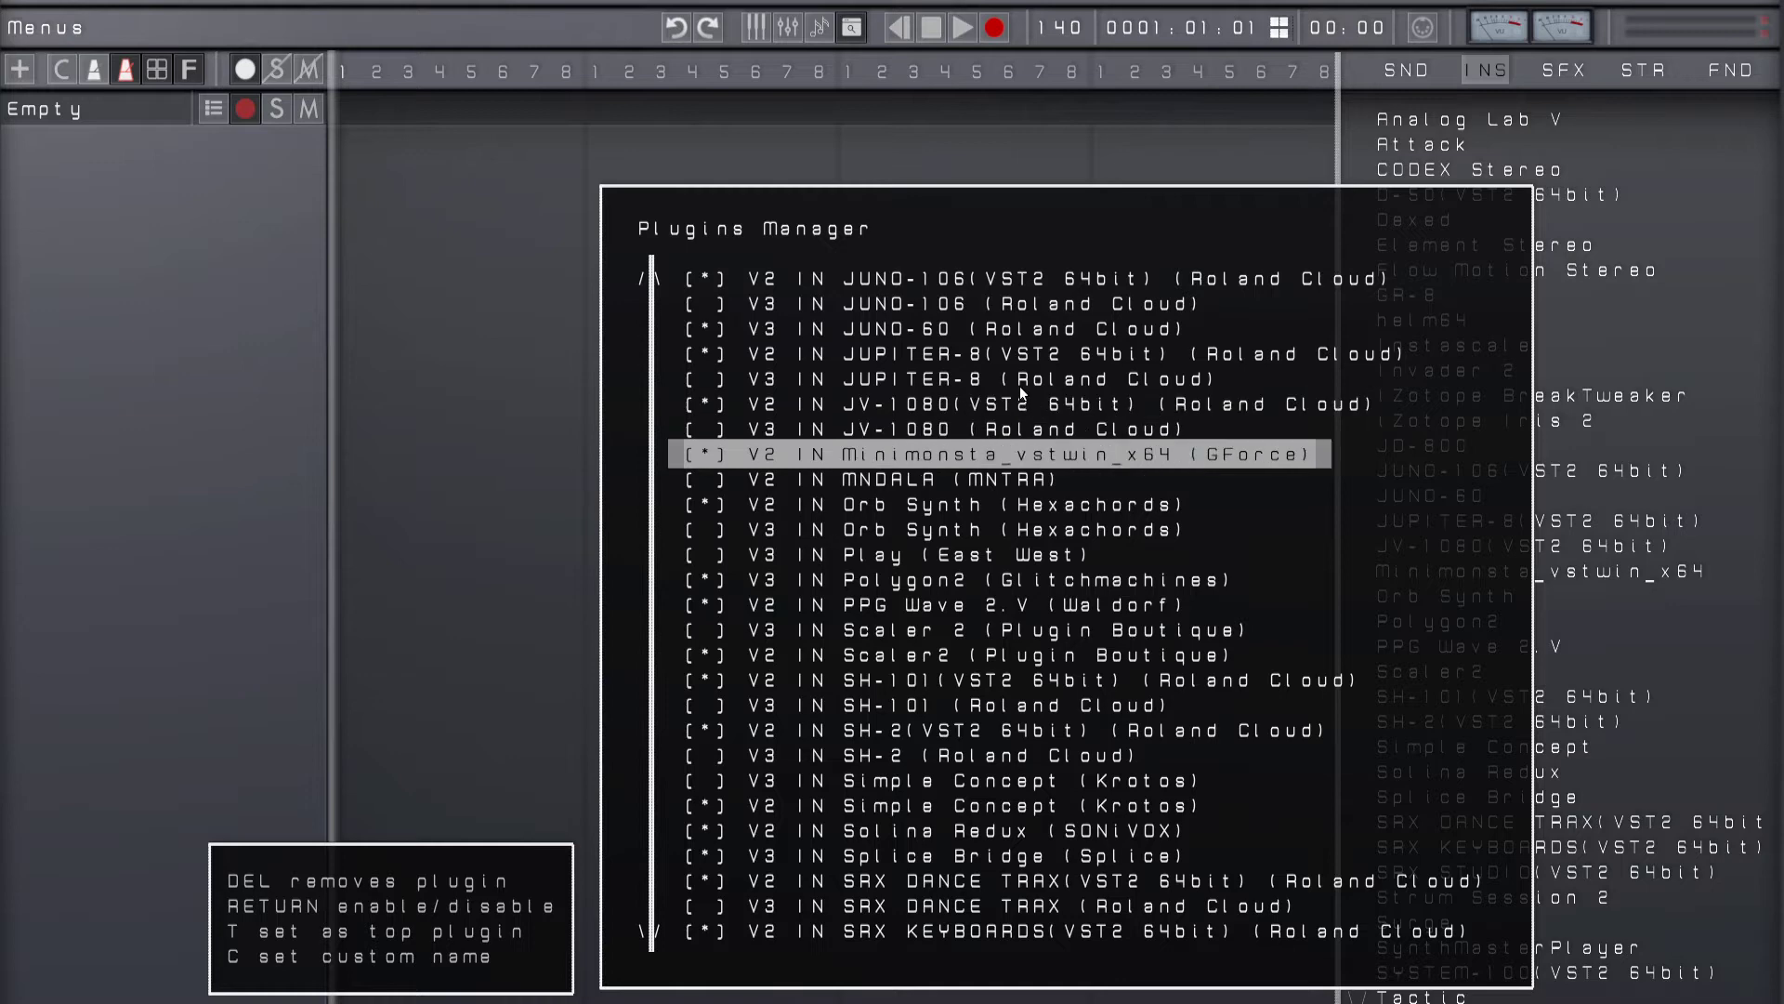
pyautogui.press('Down')
pyautogui.press('Down')
pyautogui.press('Down')
pyautogui.press('Down')
pyautogui.press('Down')
pyautogui.press('Down')
pyautogui.press('Down')
pyautogui.press('Down')
pyautogui.press('Down')
pyautogui.press('Down')
pyautogui.press('Down')
pyautogui.press('Down')
pyautogui.press('Down')
pyautogui.press('Down')
pyautogui.press('Down')
pyautogui.press('Down')
pyautogui.press('Down')
pyautogui.press('Down')
pyautogui.press('Down')
pyautogui.press('Down')
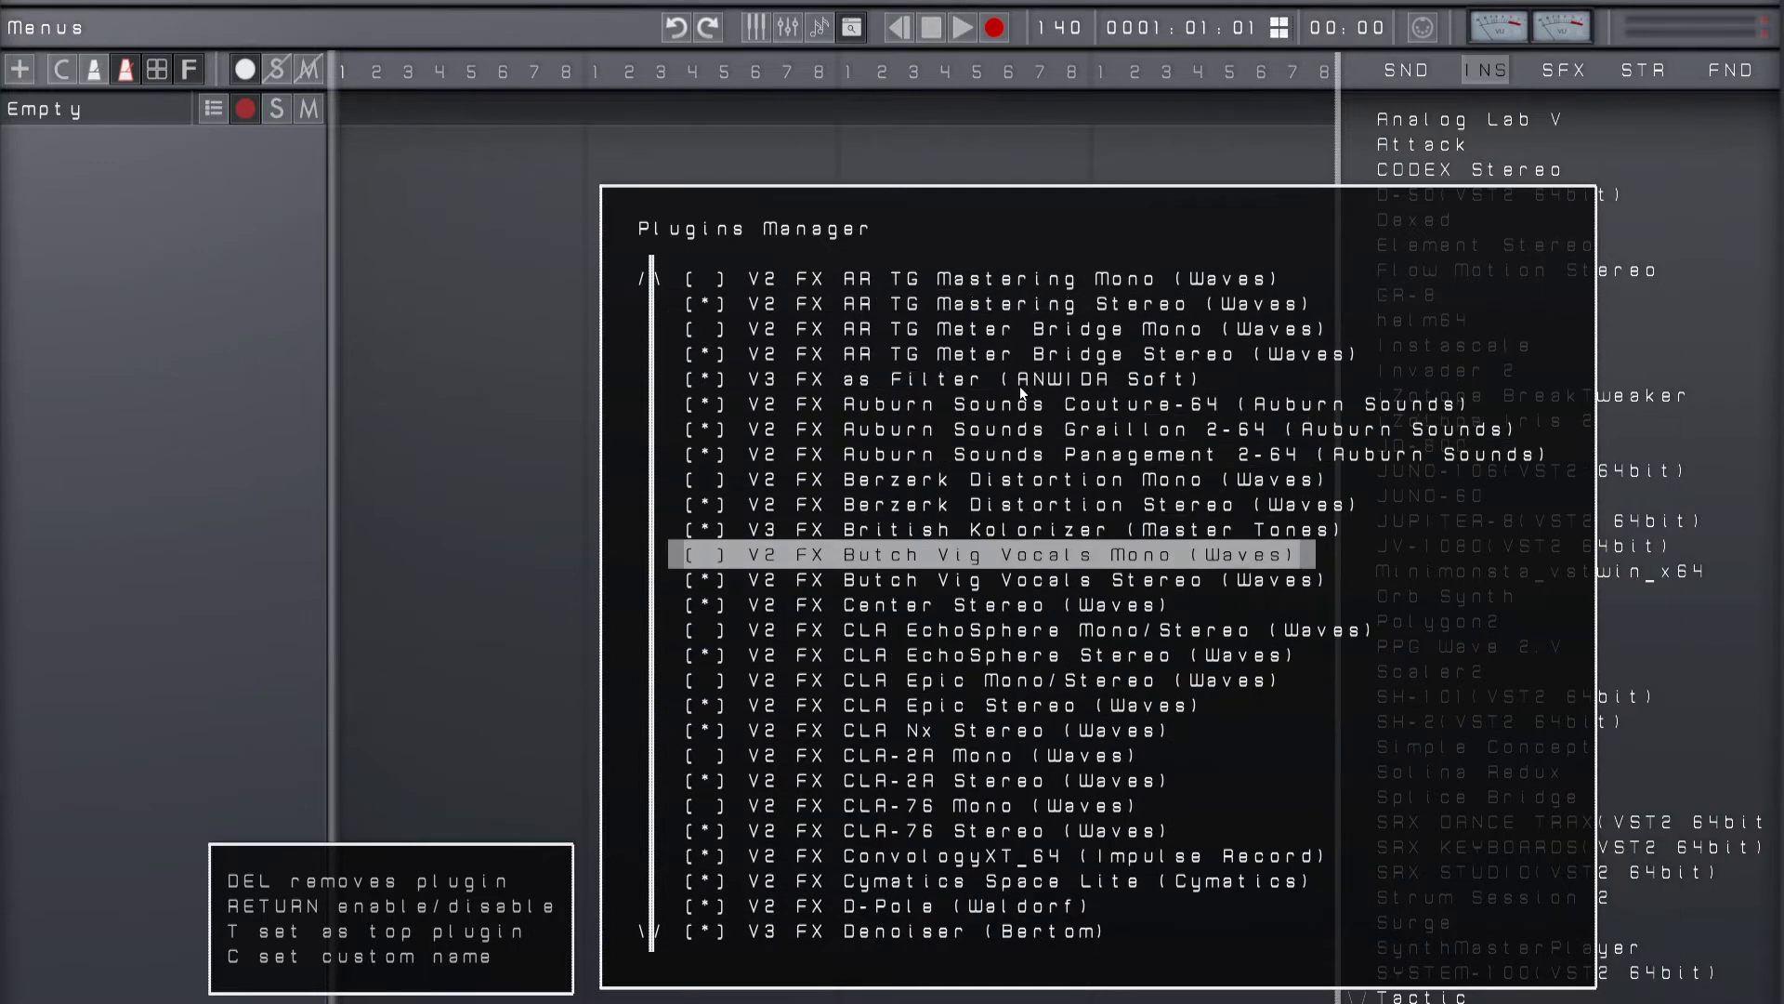
pyautogui.press('Home')
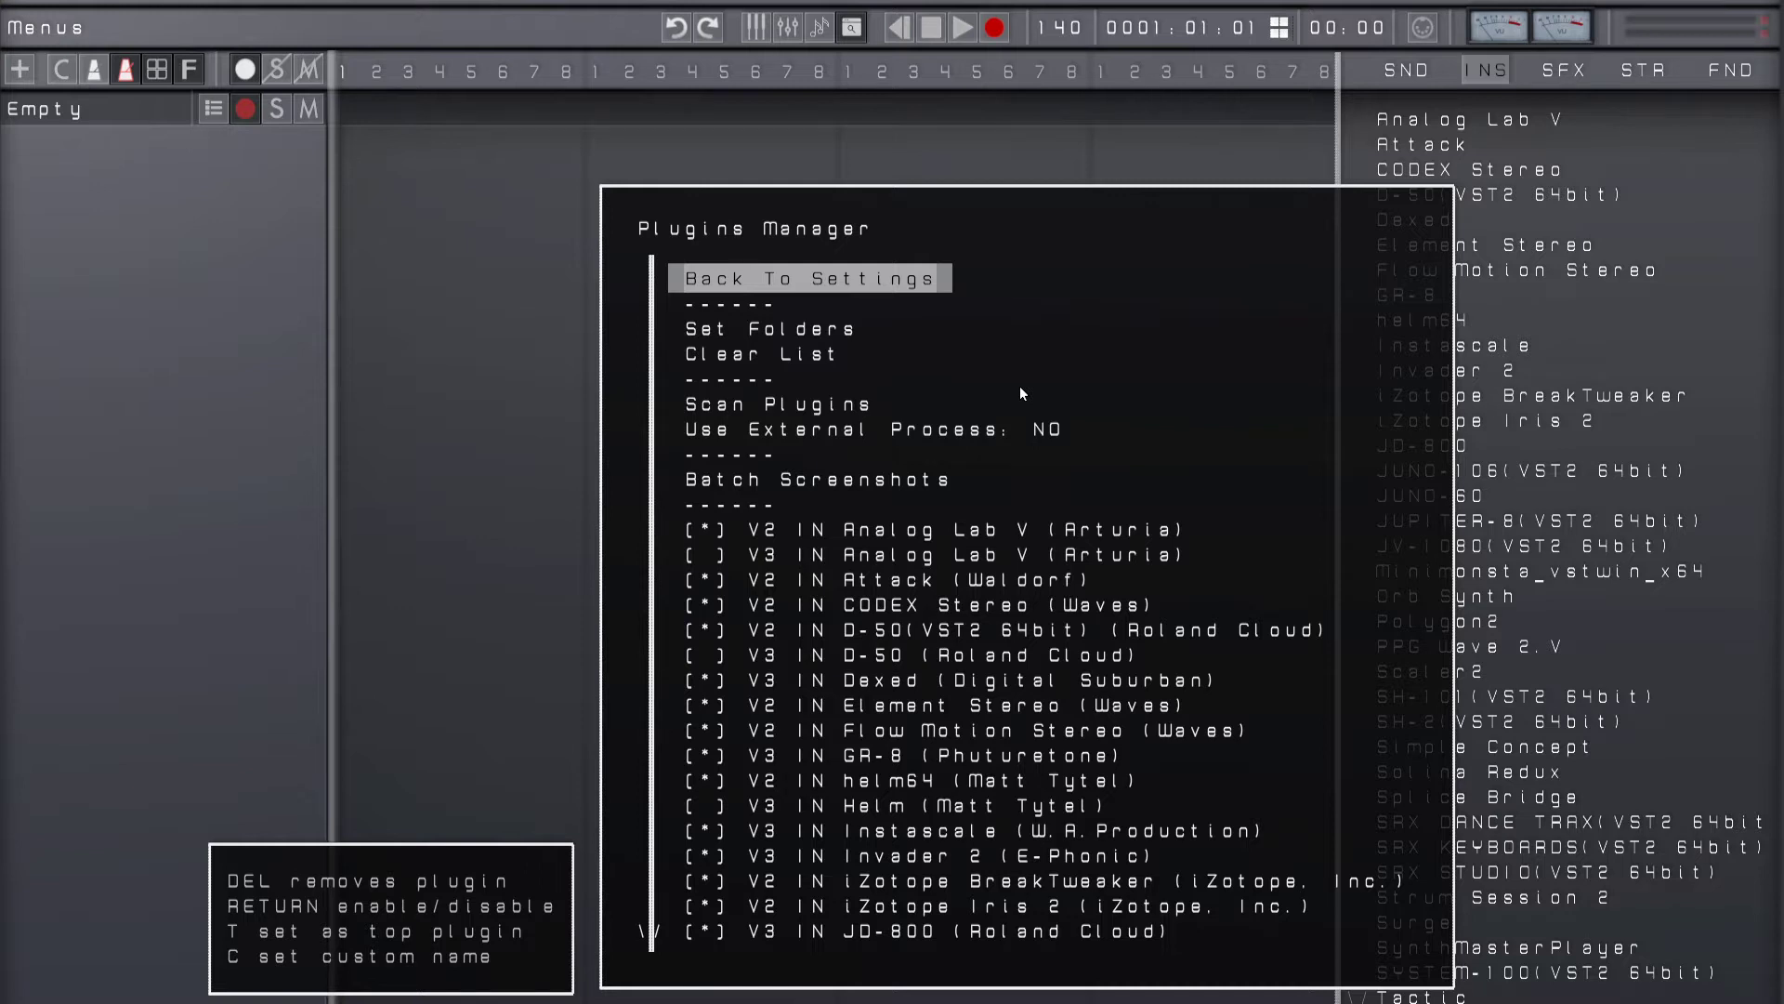
# Step: Read the explanations of Use External Process and Batch Screenshots, and leave the Plugins Manager for the project
pyautogui.press('Down')
pyautogui.press('Down')
pyautogui.press('Down')
pyautogui.press('Down')
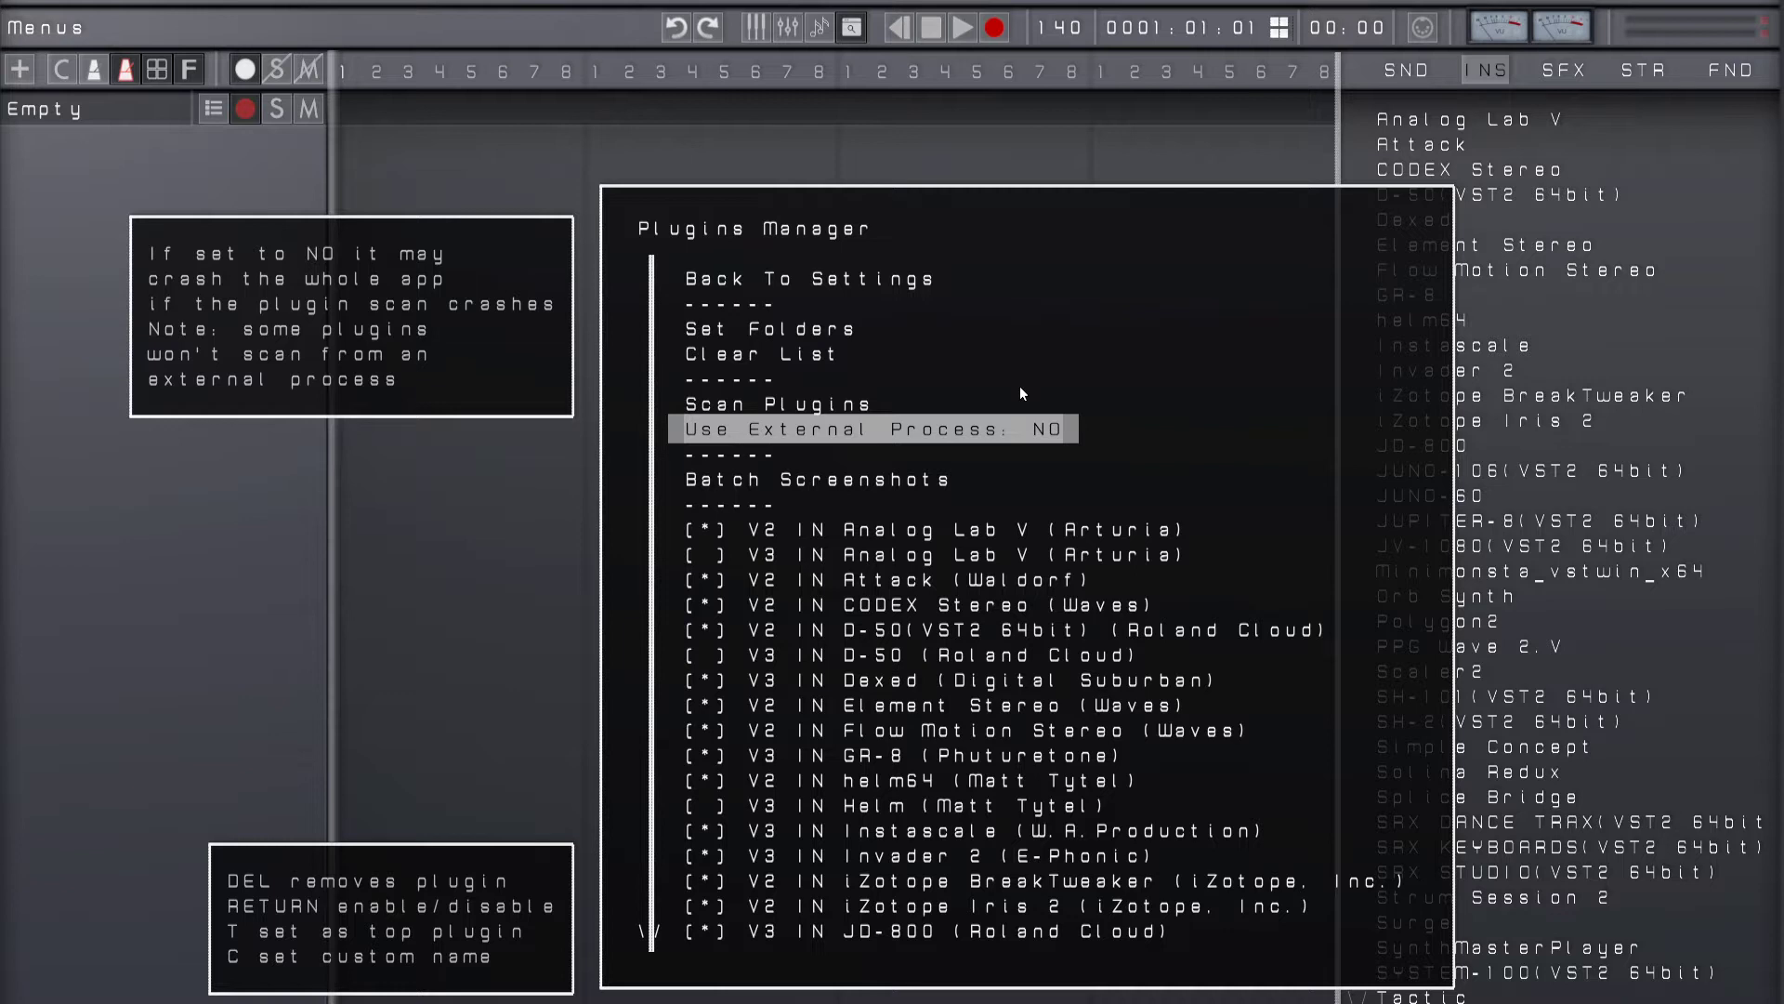
pyautogui.press('Down')
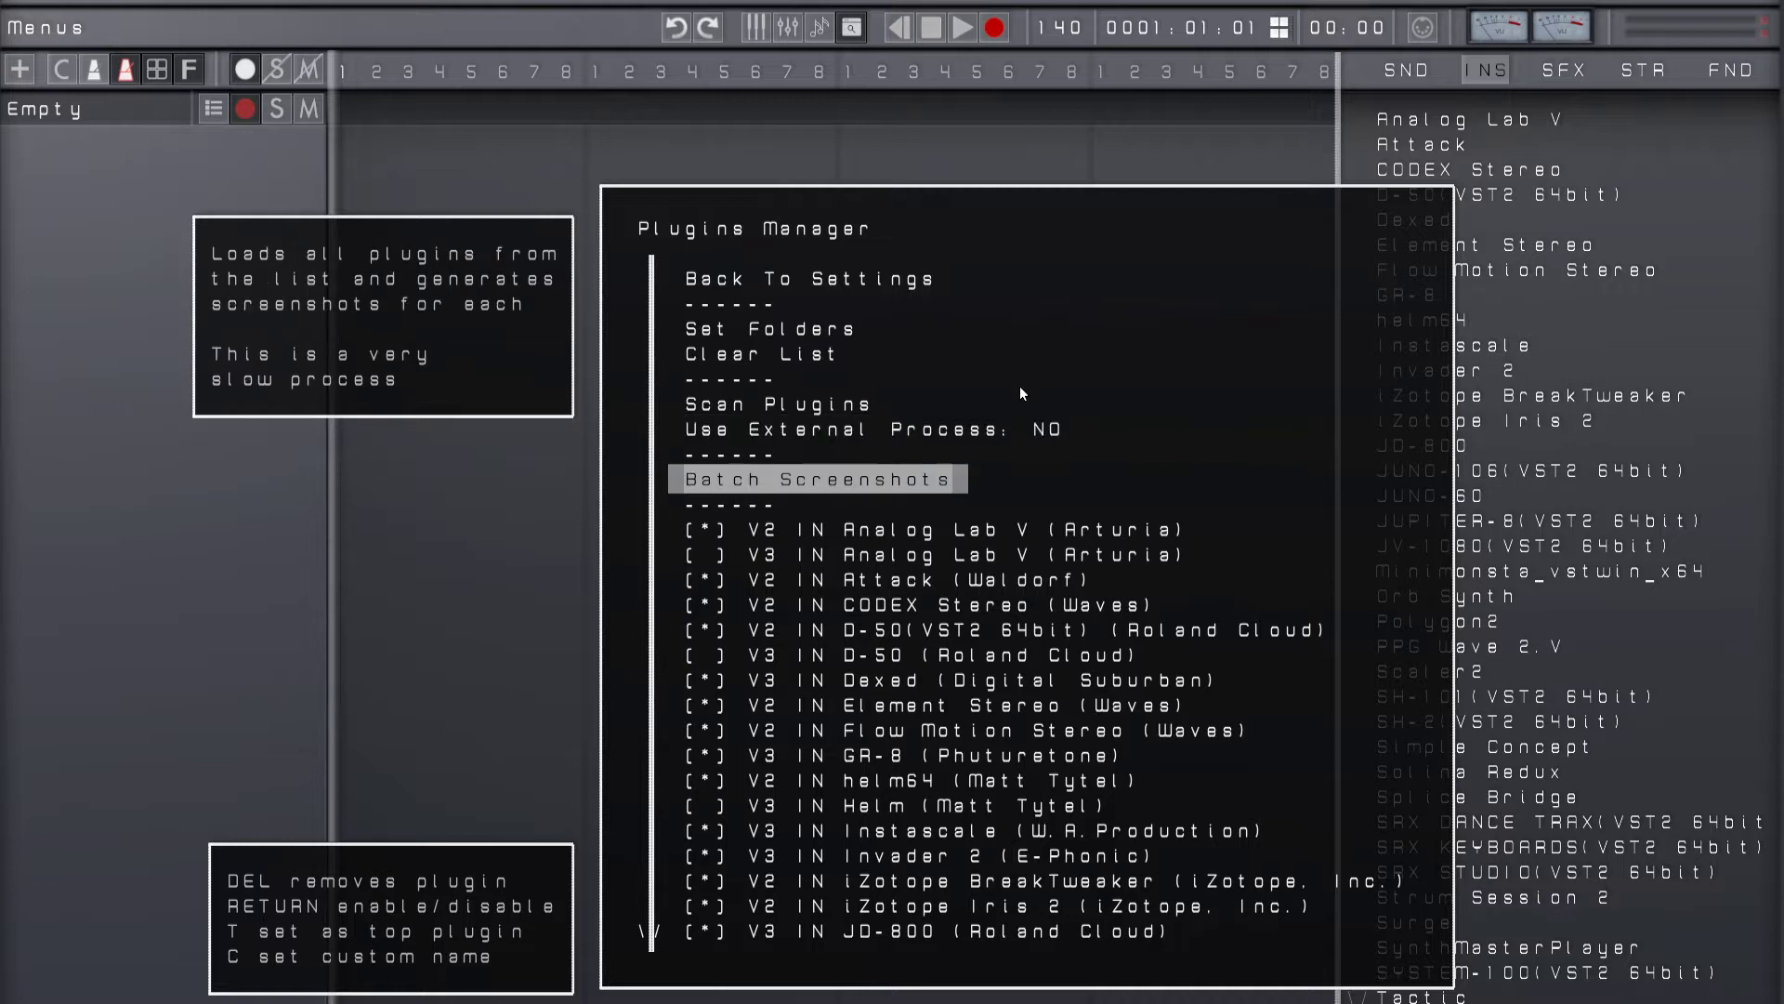
pyautogui.press('Escape')
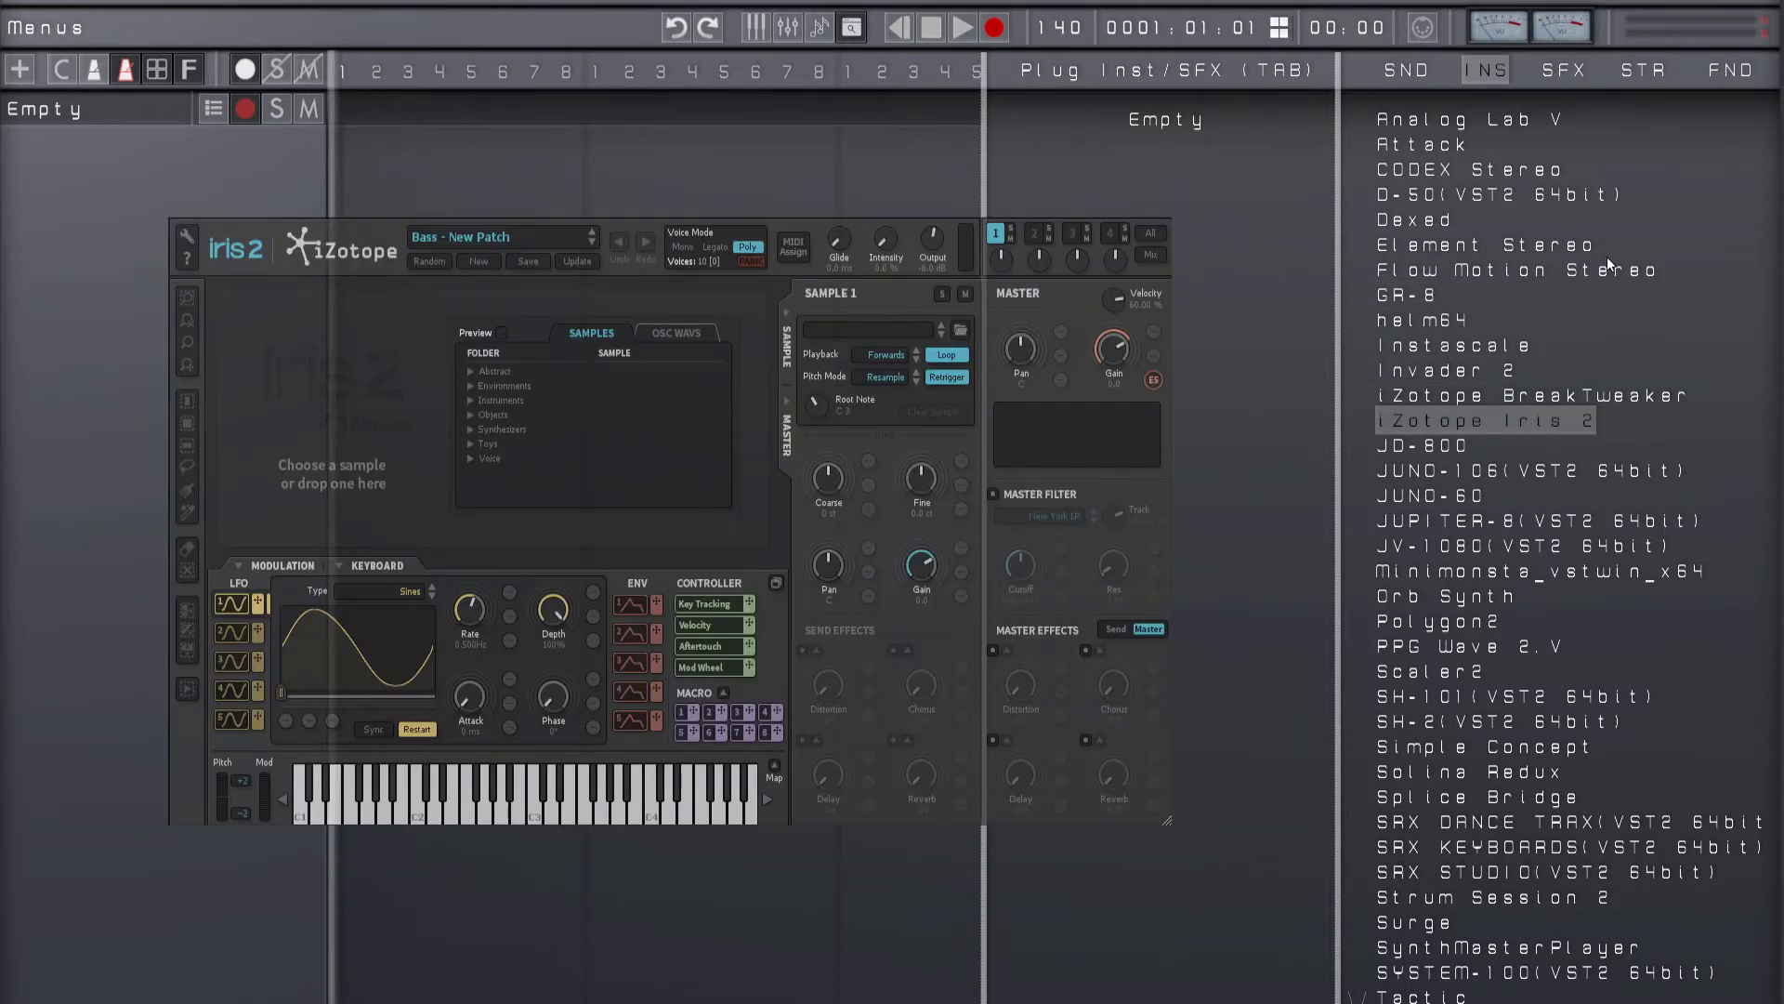
# Step: Browse the instrument plugins in the browser to check which ones have preview screenshots
pyautogui.press('Up')
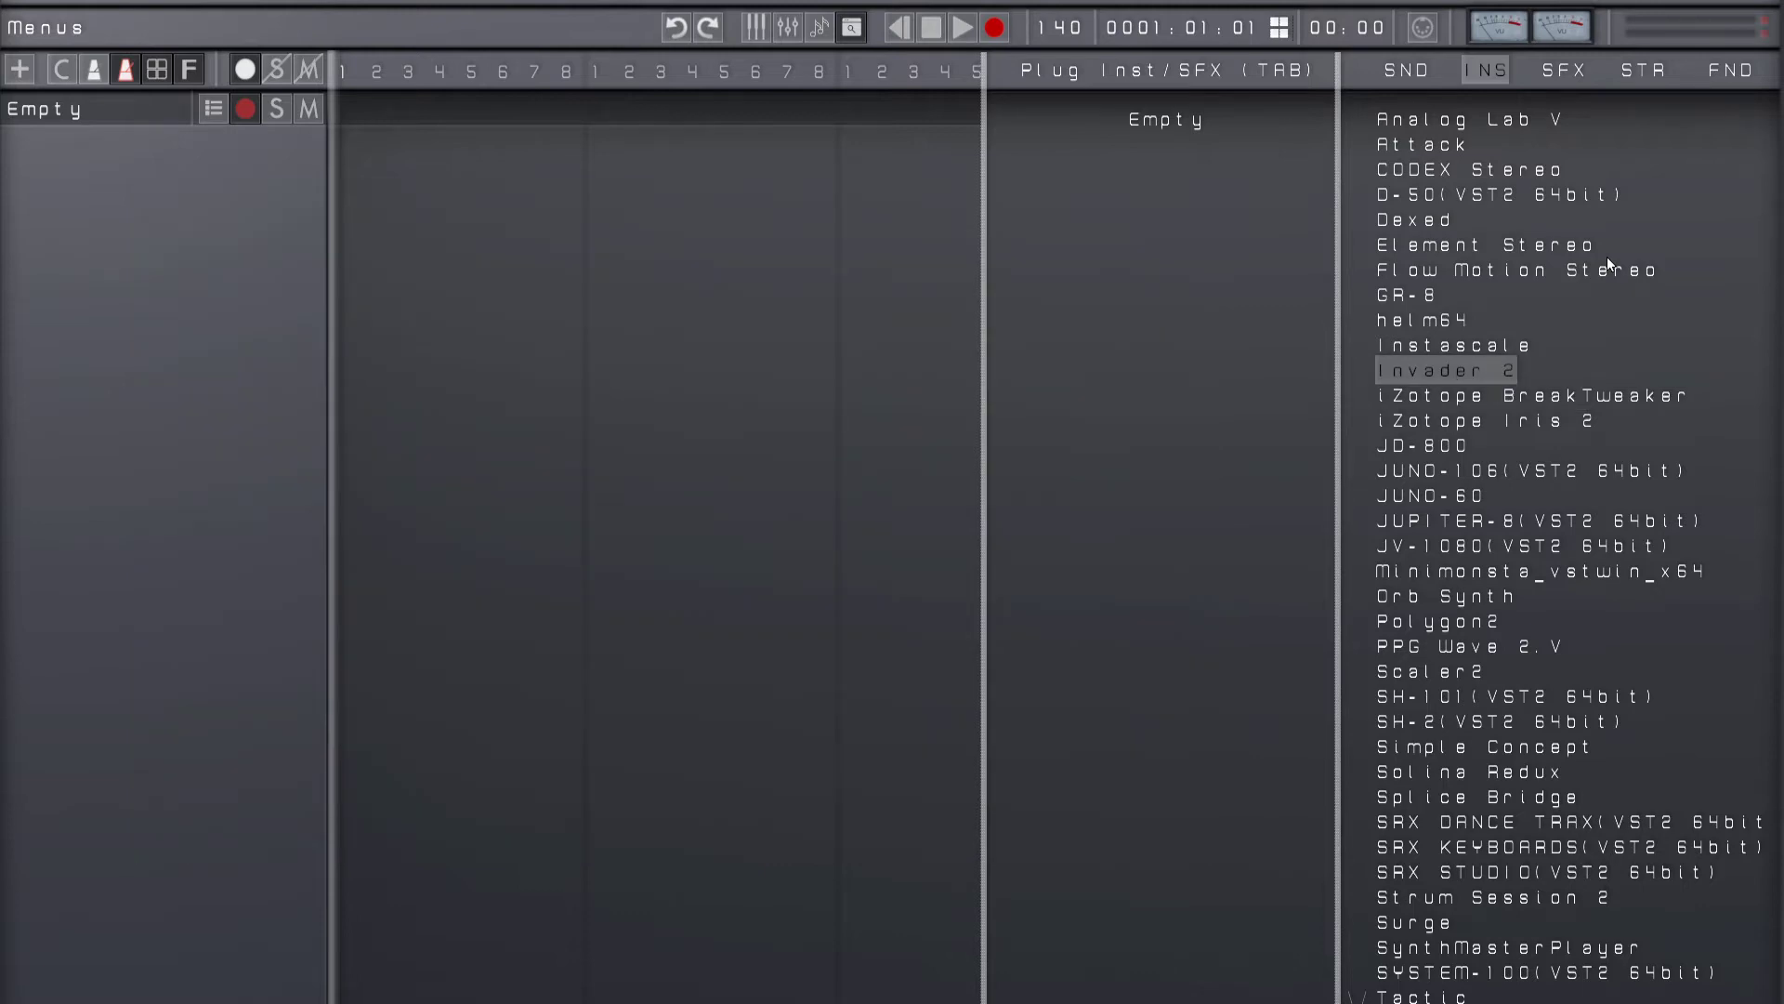
pyautogui.click(1608, 259)
pyautogui.press('Down')
pyautogui.press('Down')
pyautogui.press('Down')
pyautogui.press('Down')
# Step: Browse the effects category and preview plugins such as H-Comp Stereo and H-EQ-Light Stereo
pyautogui.press('Down')
pyautogui.press('Down')
pyautogui.press('Down')
pyautogui.press('Down')
pyautogui.press('Down')
pyautogui.press('Down')
pyautogui.press('Down')
pyautogui.press('Down')
pyautogui.press('Down')
pyautogui.press('Down')
pyautogui.press('Down')
pyautogui.press('Right')
pyautogui.press('Down')
pyautogui.press('Down')
pyautogui.press('Down')
pyautogui.press('Down')
pyautogui.press('Down')
pyautogui.press('Down')
pyautogui.press('Down')
pyautogui.press('Down')
pyautogui.press('Down')
pyautogui.press('Down')
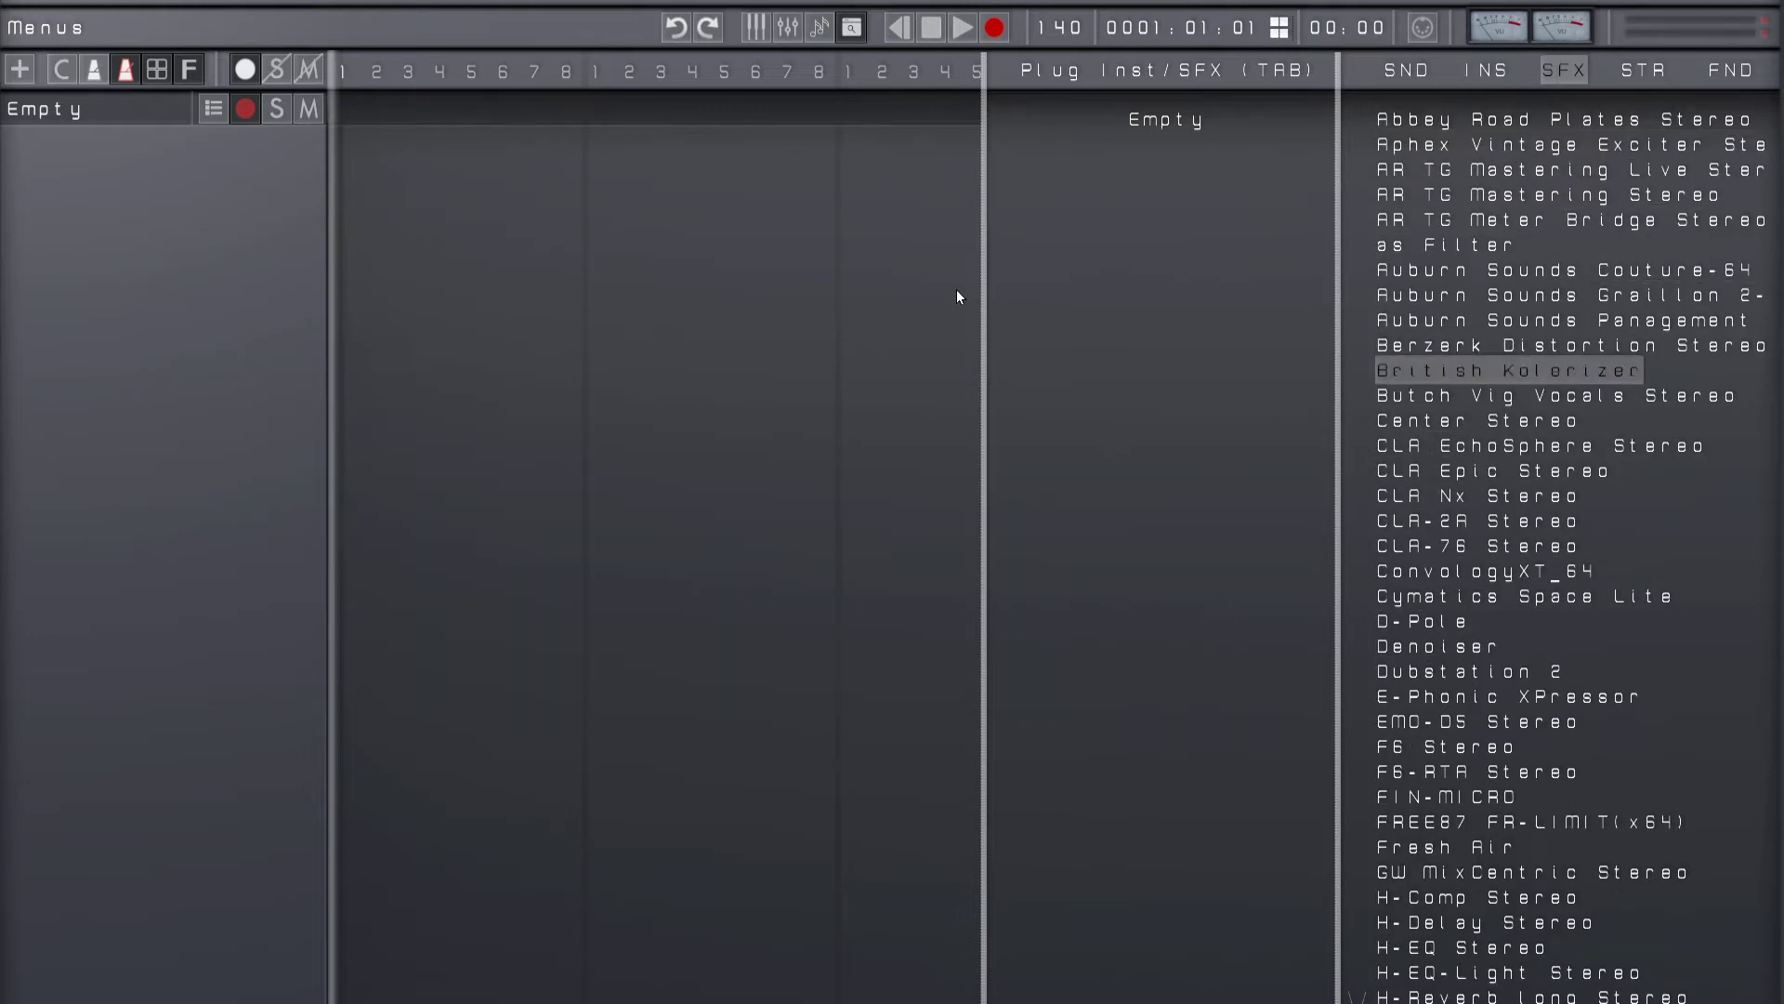
pyautogui.press('Down')
pyautogui.press('Down')
pyautogui.press('Down')
pyautogui.press('Down')
pyautogui.press('Down')
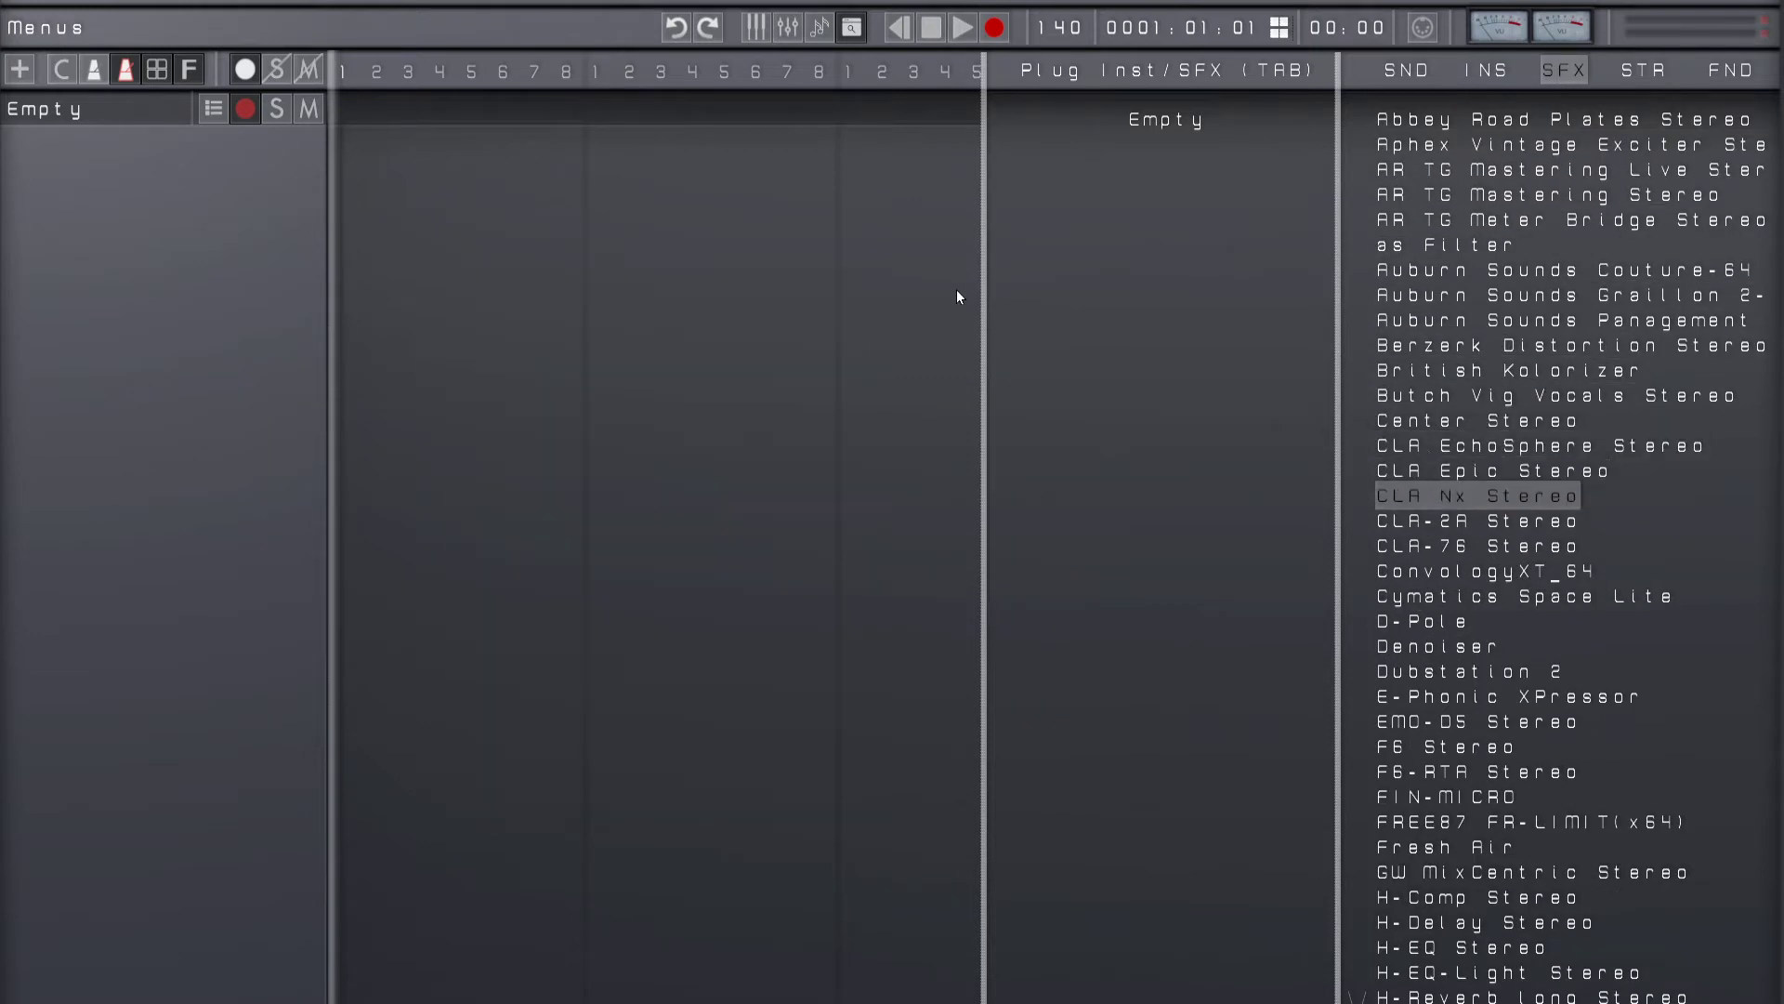
pyautogui.press('Down')
pyautogui.press('Down')
pyautogui.press('Down')
pyautogui.press('Down')
pyautogui.press('Down')
pyautogui.press('Down')
pyautogui.press('Down')
pyautogui.press('Down')
pyautogui.press('Down')
pyautogui.press('Down')
pyautogui.press('Down')
pyautogui.press('Down')
pyautogui.press('Down')
pyautogui.press('Down')
pyautogui.press('Down')
pyautogui.press('Down')
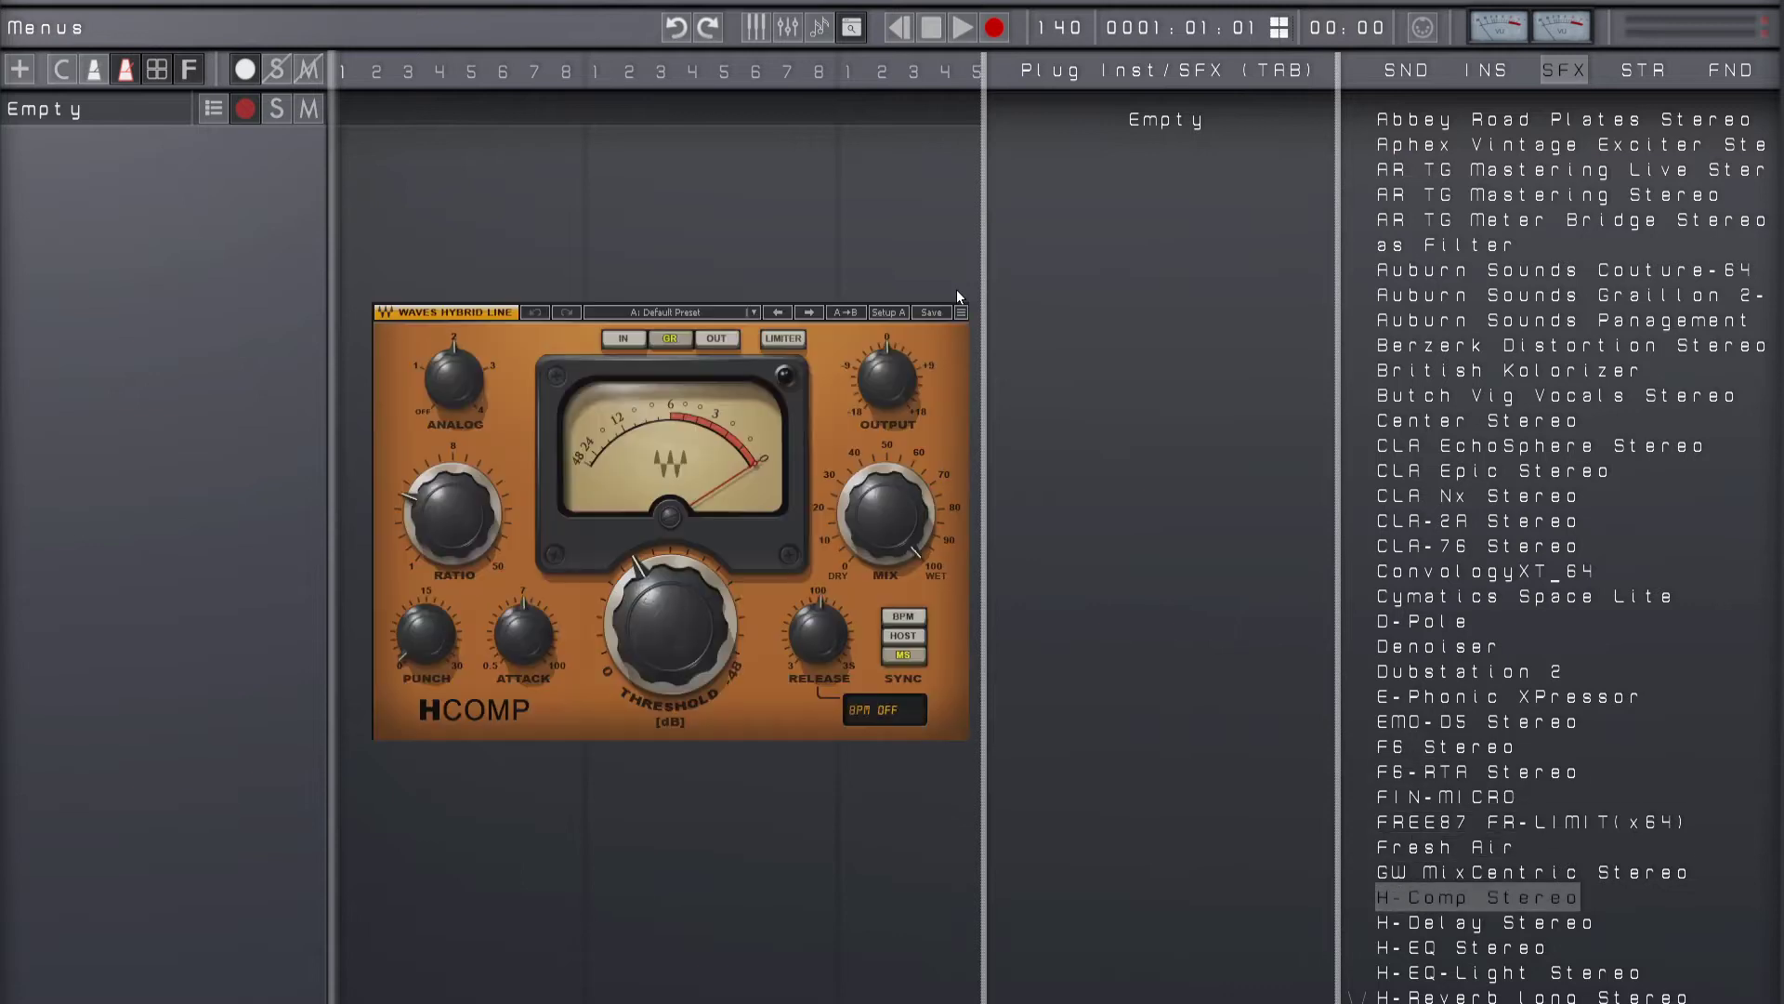
pyautogui.press('Down')
pyautogui.press('Down')
pyautogui.press('Down')
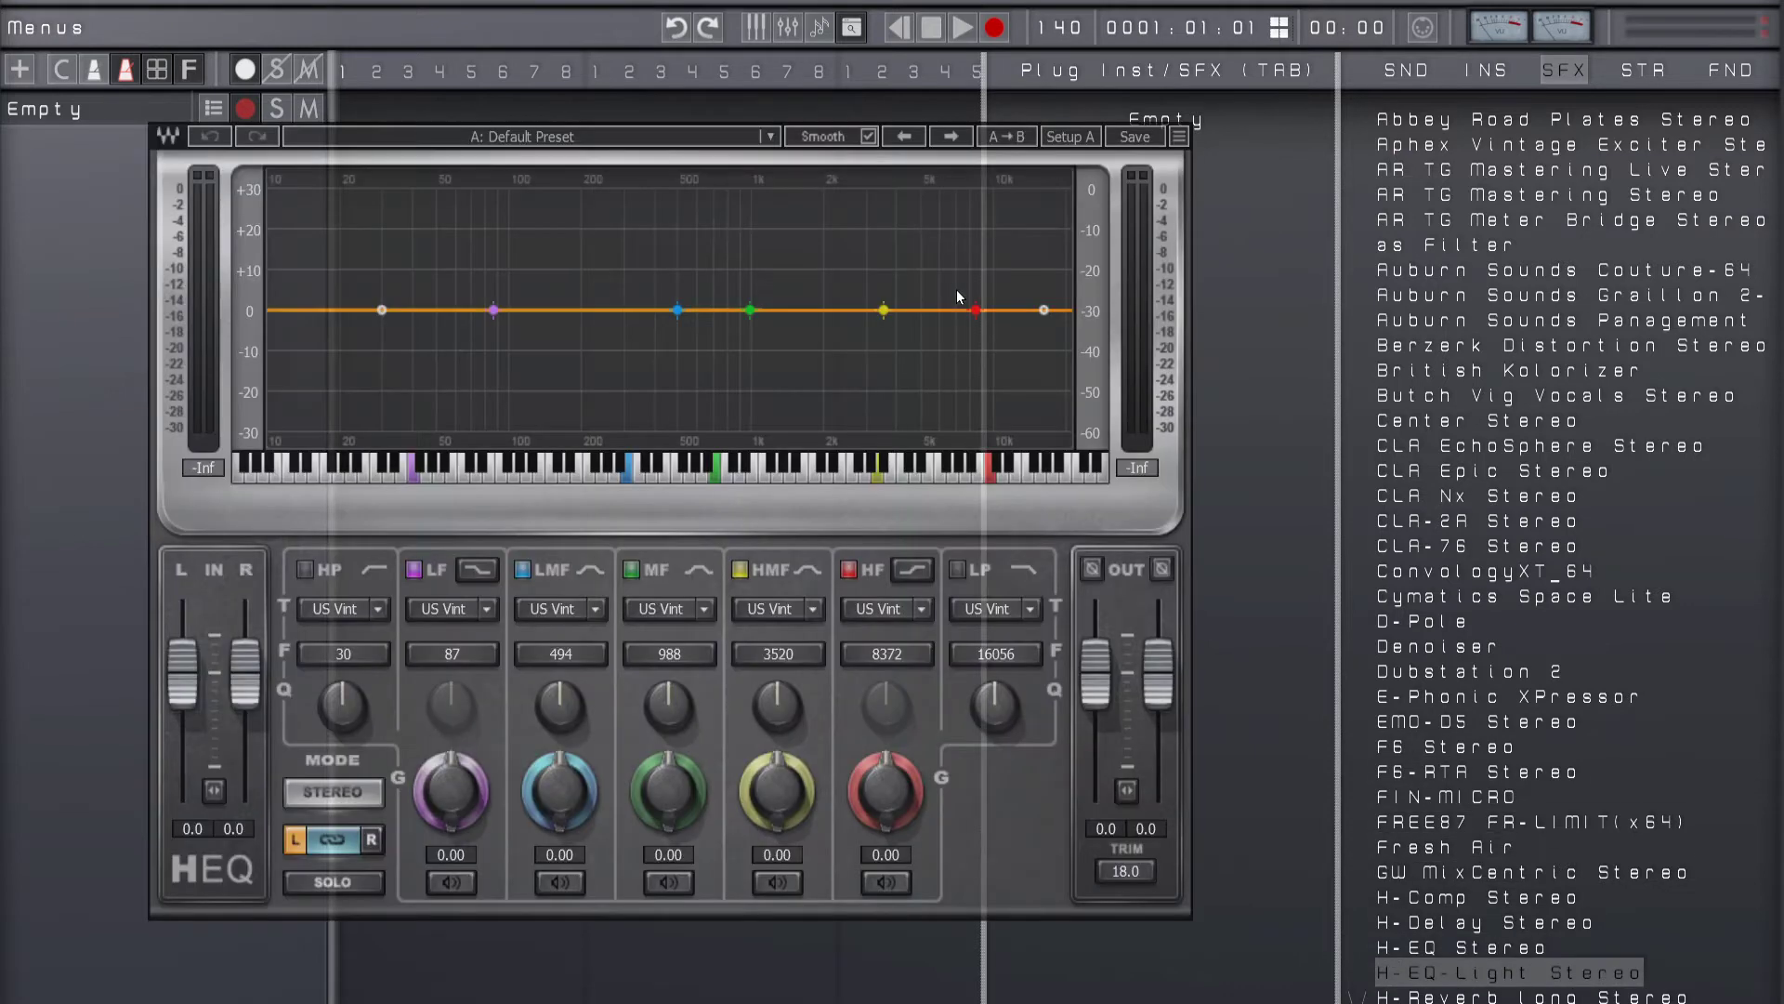
pyautogui.press('Up')
pyautogui.press('Up')
pyautogui.press('Up')
pyautogui.press('Up')
pyautogui.press('Up')
pyautogui.press('Up')
pyautogui.press('Up')
pyautogui.press('Up')
pyautogui.press('Up')
pyautogui.press('Up')
pyautogui.press('Up')
pyautogui.press('Up')
pyautogui.press('Up')
pyautogui.press('Up')
pyautogui.press('Up')
pyautogui.press('Up')
pyautogui.press('Up')
pyautogui.press('Up')
pyautogui.press('Up')
pyautogui.press('Up')
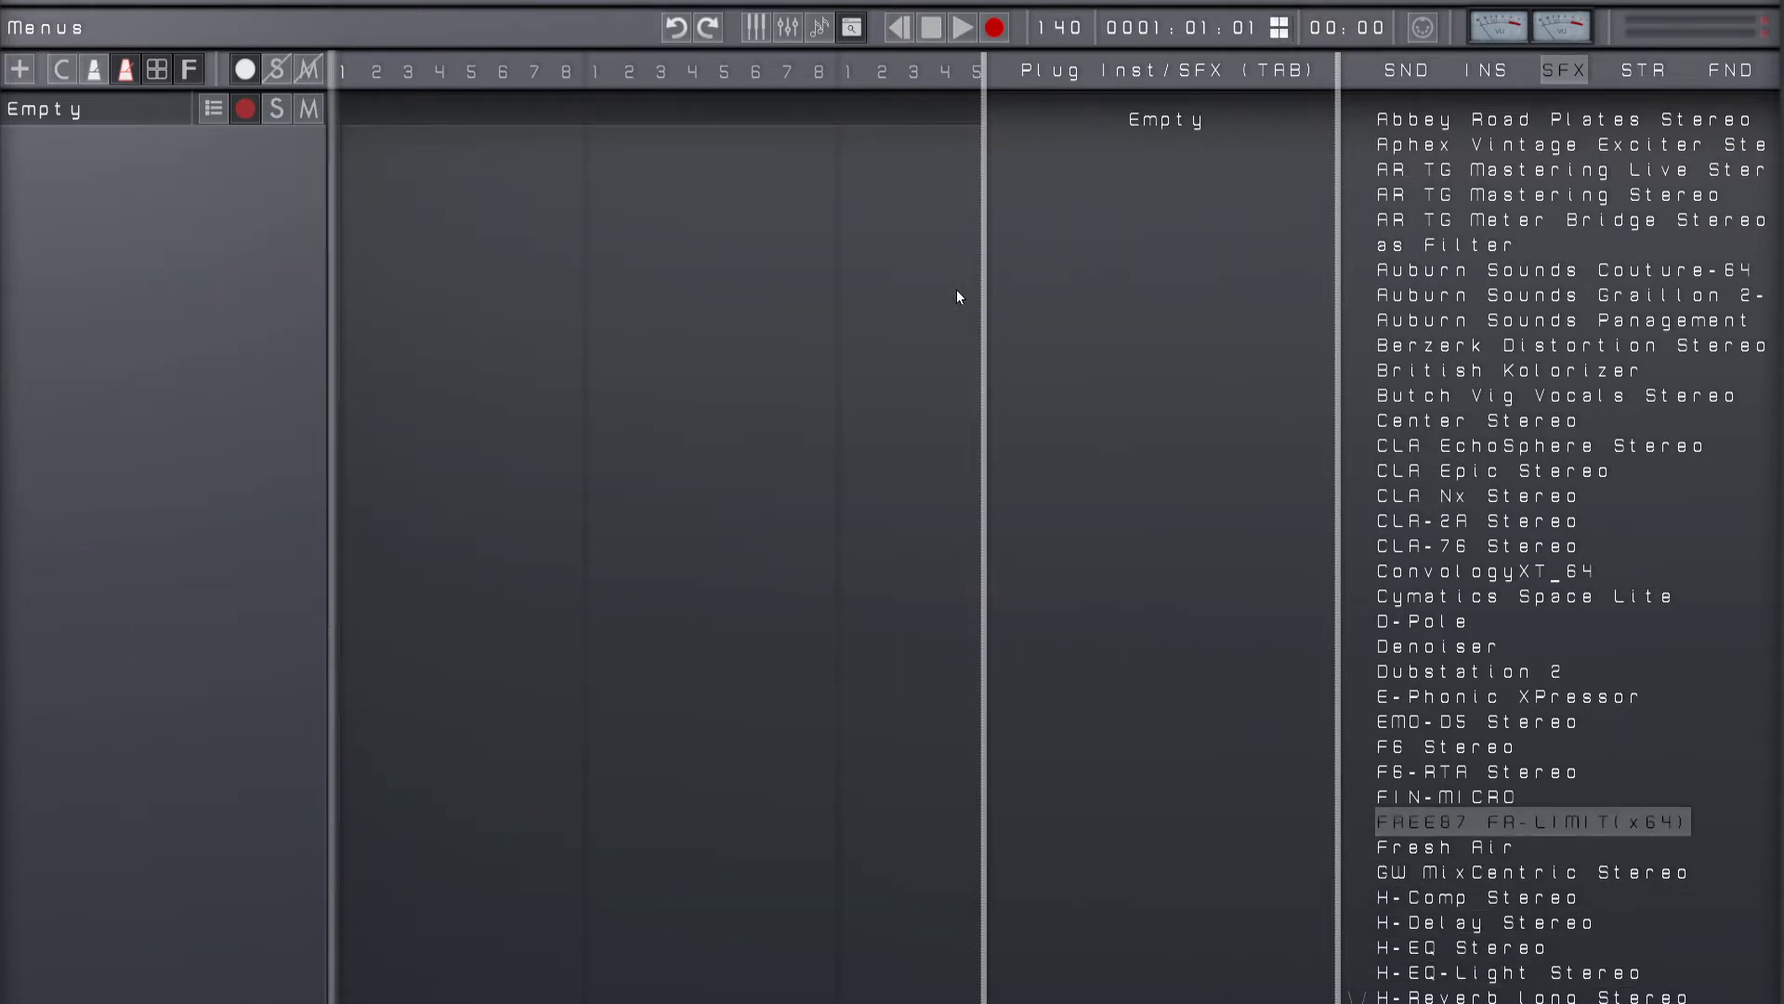
# Step: Return to the instruments category and browse down to SRX DANCE TRAX
pyautogui.press('Left')
pyautogui.press('Down')
pyautogui.press('Down')
pyautogui.press('Down')
pyautogui.press('Down')
pyautogui.press('Down')
pyautogui.press('Down')
pyautogui.press('Down')
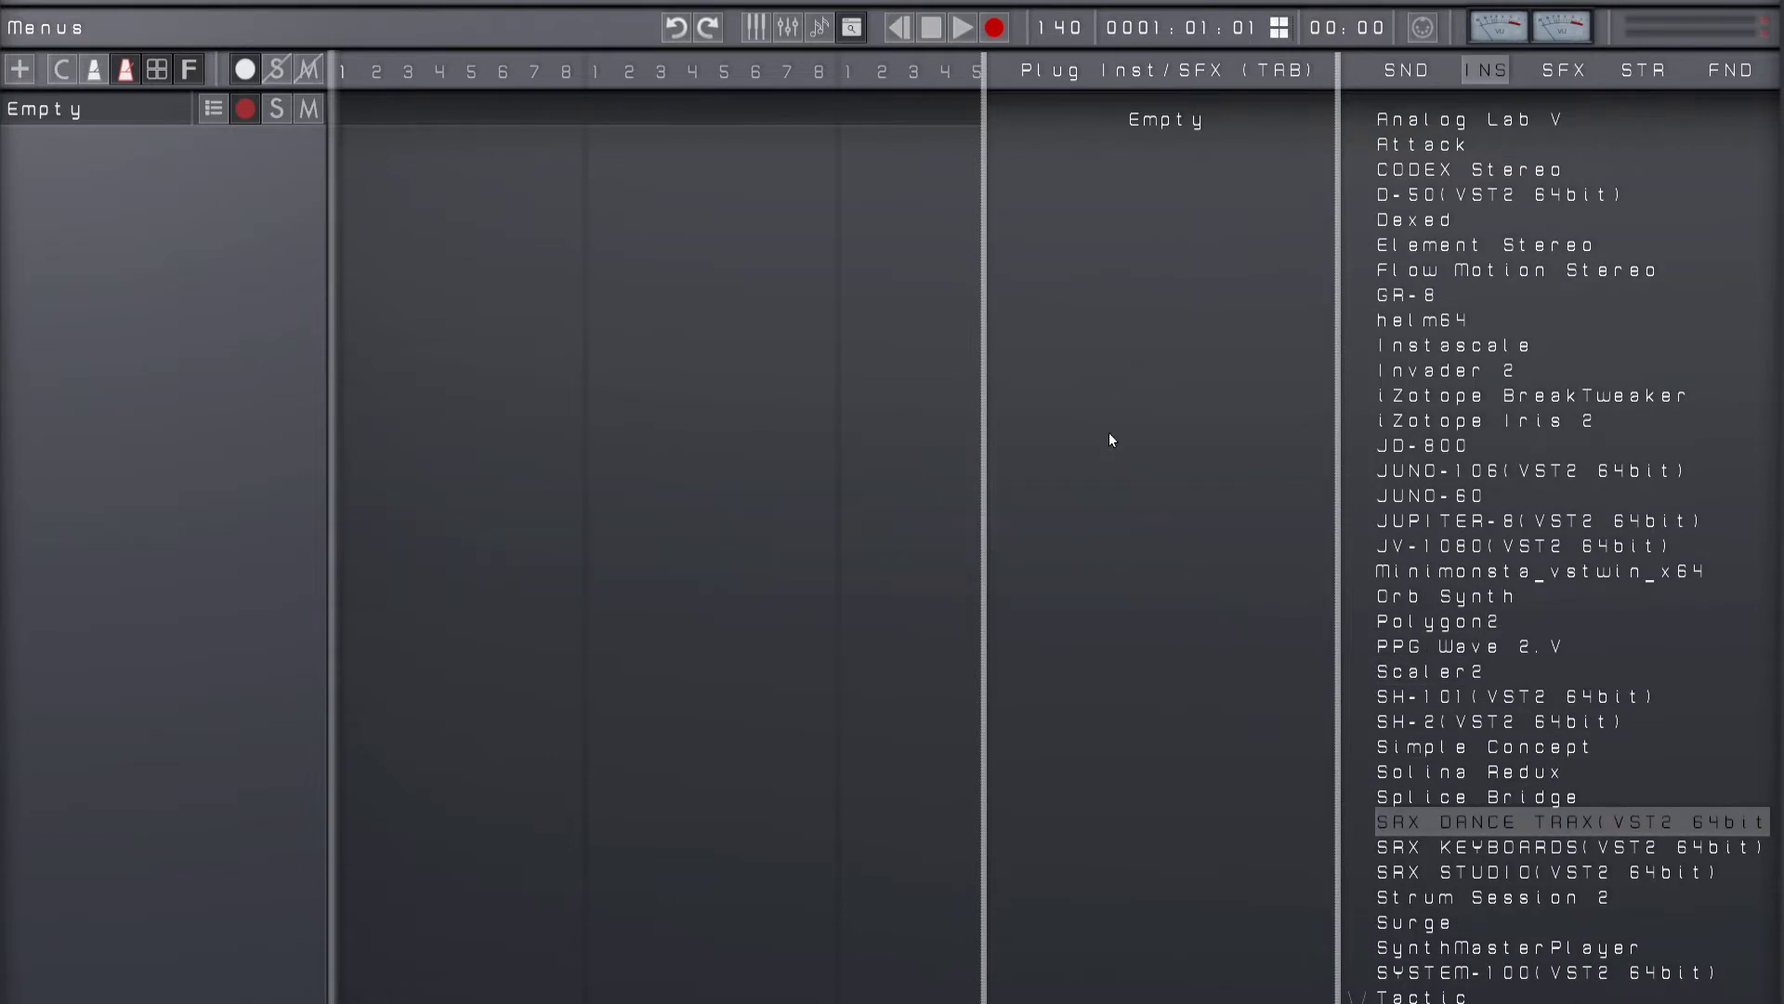
# Step: View the Sounds category and switch the track plugin list off and on, ending on the instruments category
pyautogui.click(1495, 72)
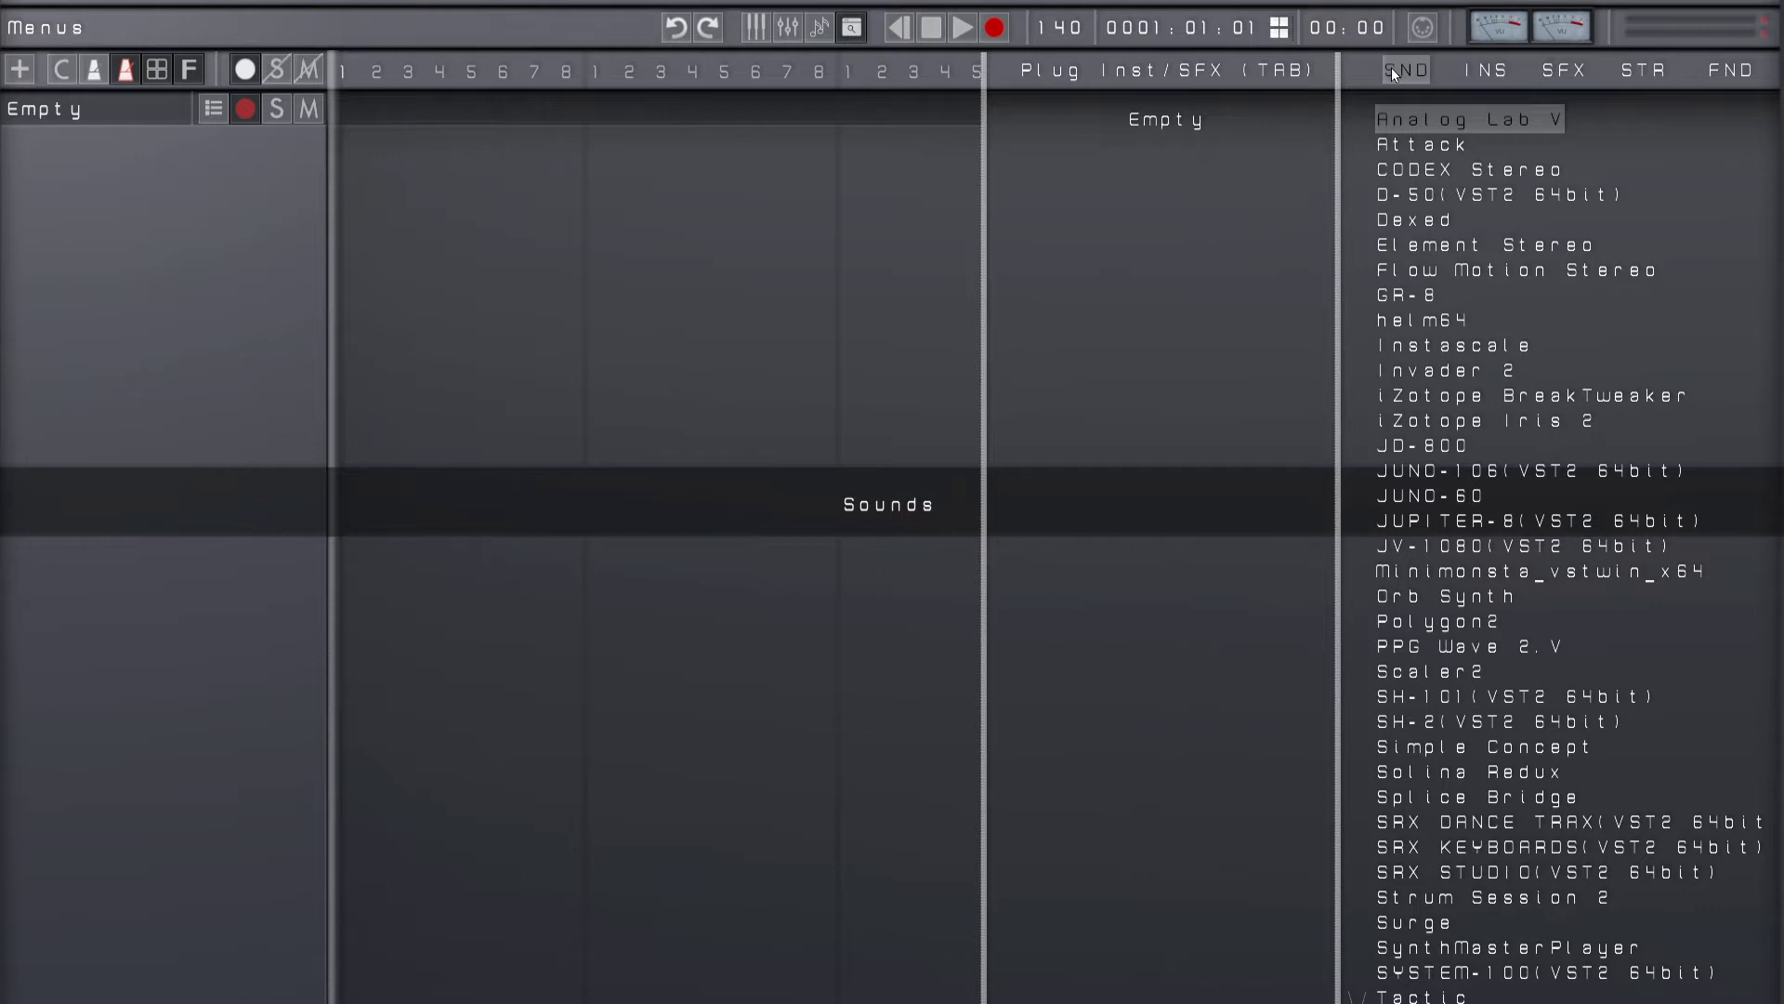
pyautogui.press('Tab')
pyautogui.press('Tab')
pyautogui.press('Tab')
pyautogui.press('Tab')
pyautogui.press('Tab')
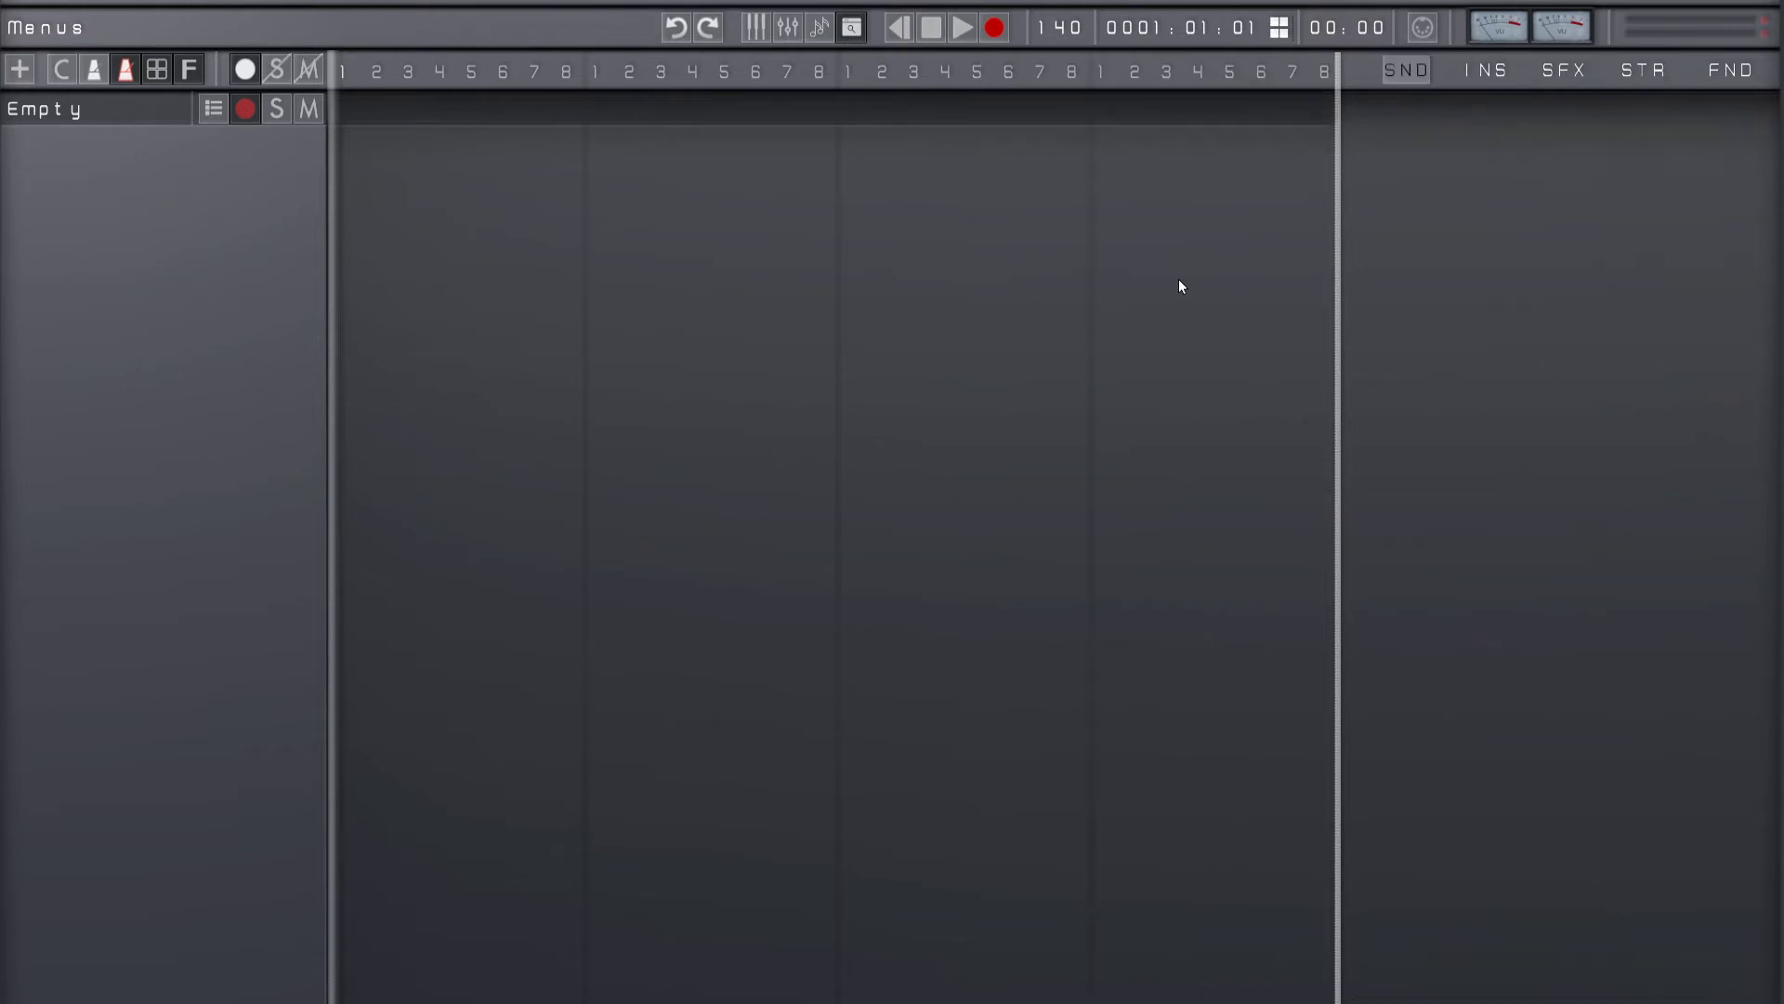
pyautogui.press('Tab')
pyautogui.press('Tab')
pyautogui.press('Tab')
pyautogui.press('Tab')
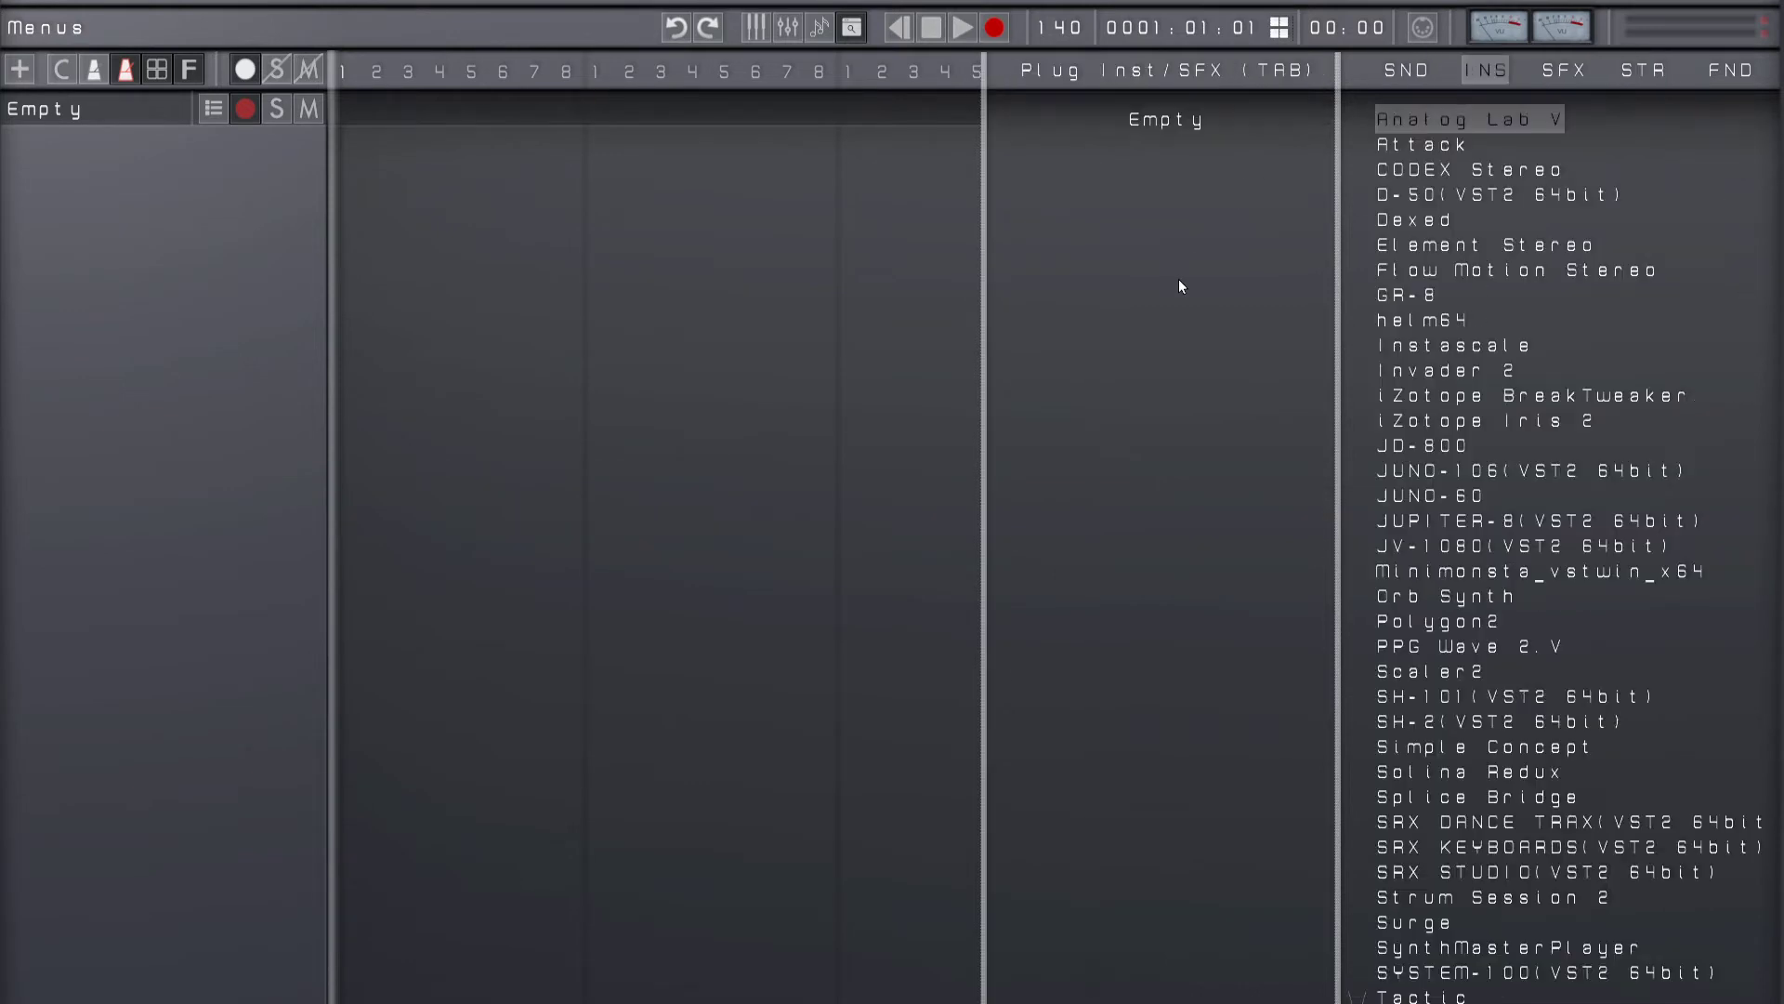
# Step: Load the Invader 2 instrument onto the empty track
pyautogui.press('Left')
pyautogui.press('Down')
pyautogui.press('Down')
pyautogui.press('Down')
pyautogui.press('Down')
pyautogui.press('Down')
pyautogui.press('Down')
pyautogui.press('Down')
pyautogui.press('Down')
pyautogui.press('Down')
pyautogui.press('Down')
pyautogui.press('Down')
pyautogui.press('Down')
pyautogui.press('Down')
pyautogui.press('Down')
pyautogui.press('Down')
pyautogui.press('Down')
pyautogui.press('Return')
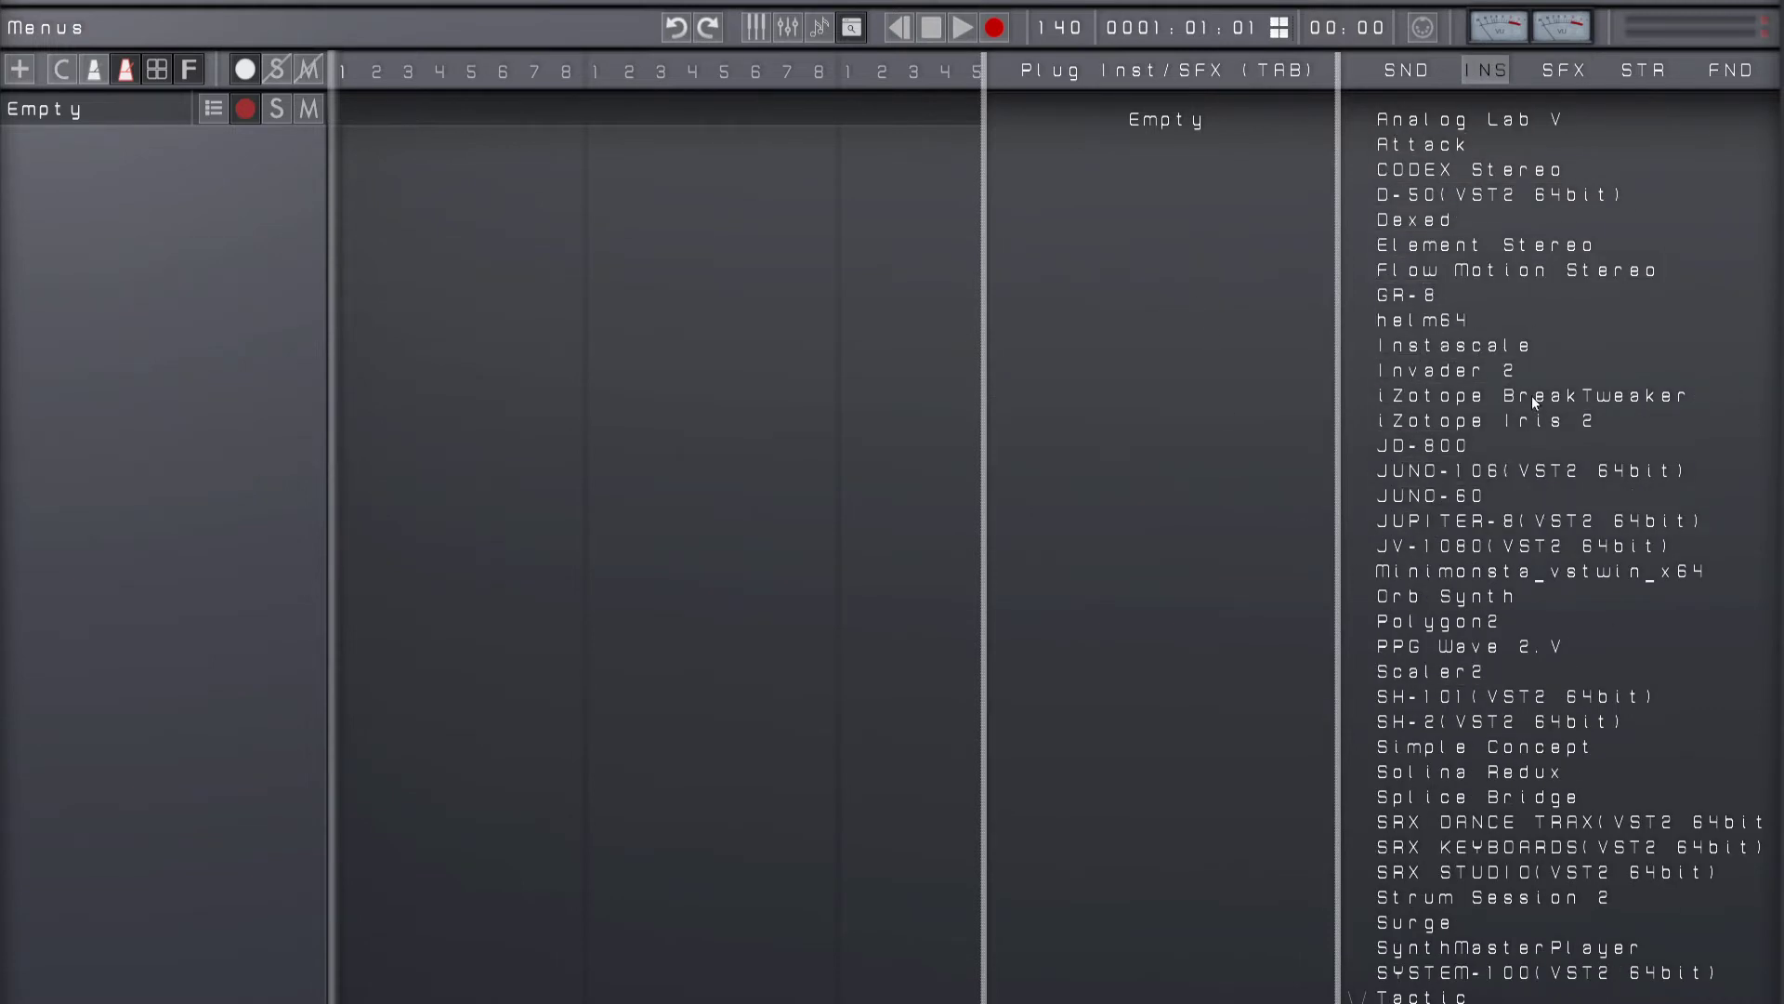
pyautogui.click(1444, 367)
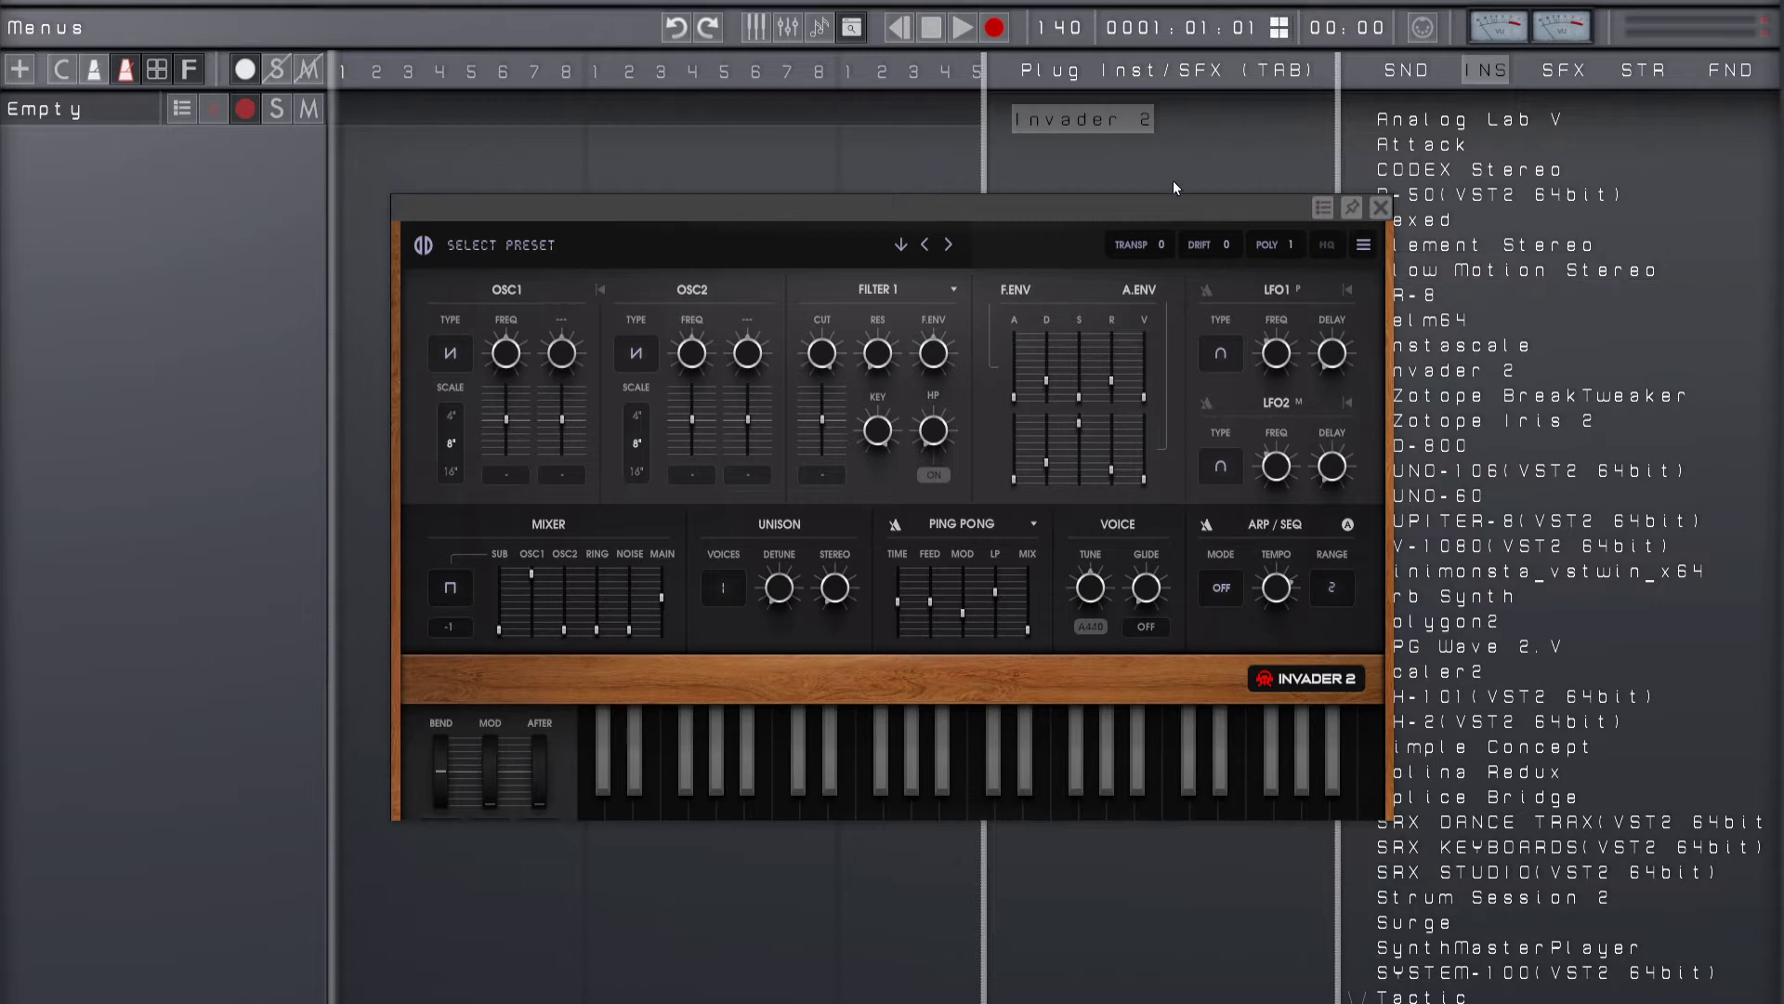
# Step: Move the Invader 2 plugin window around the project area, closing and reopening it once along the way
pyautogui.moveTo(1159, 208); pyautogui.dragTo(978, 204)
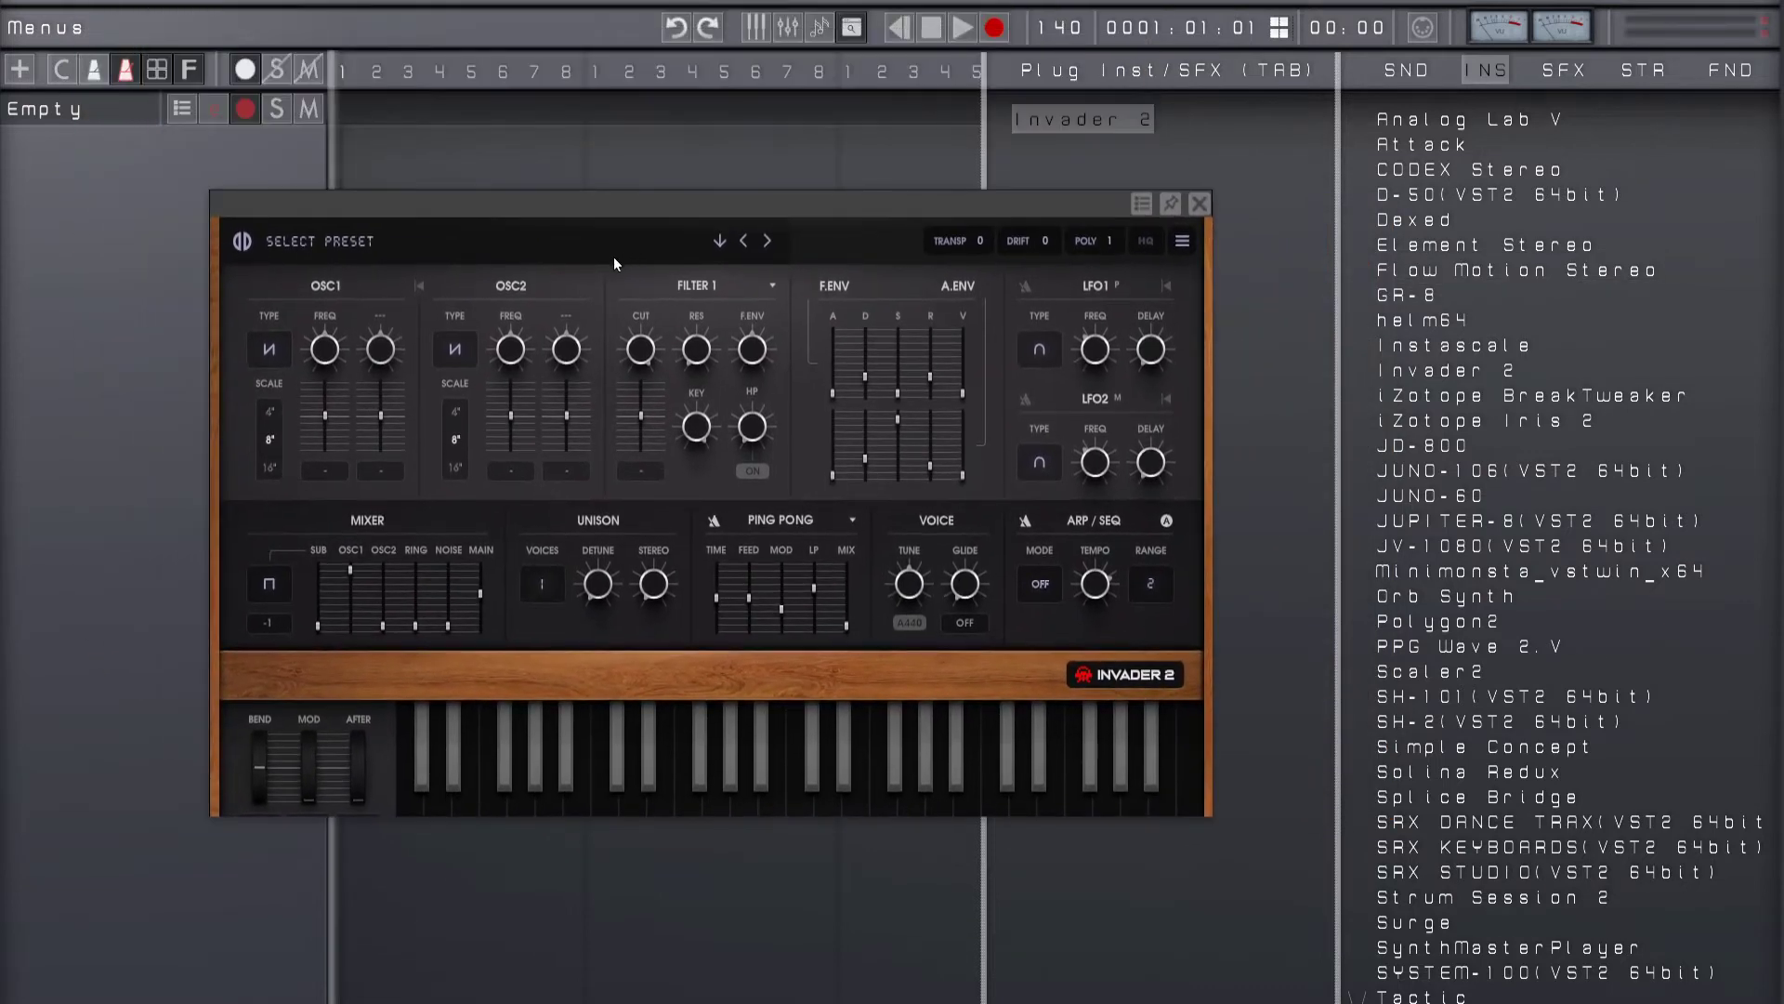
pyautogui.moveTo(760, 198)
pyautogui.mouseDown()
pyautogui.moveTo(874, 127)
pyautogui.moveTo(808, 171)
pyautogui.moveTo(671, 129)
pyautogui.moveTo(734, 174)
pyautogui.mouseUp()
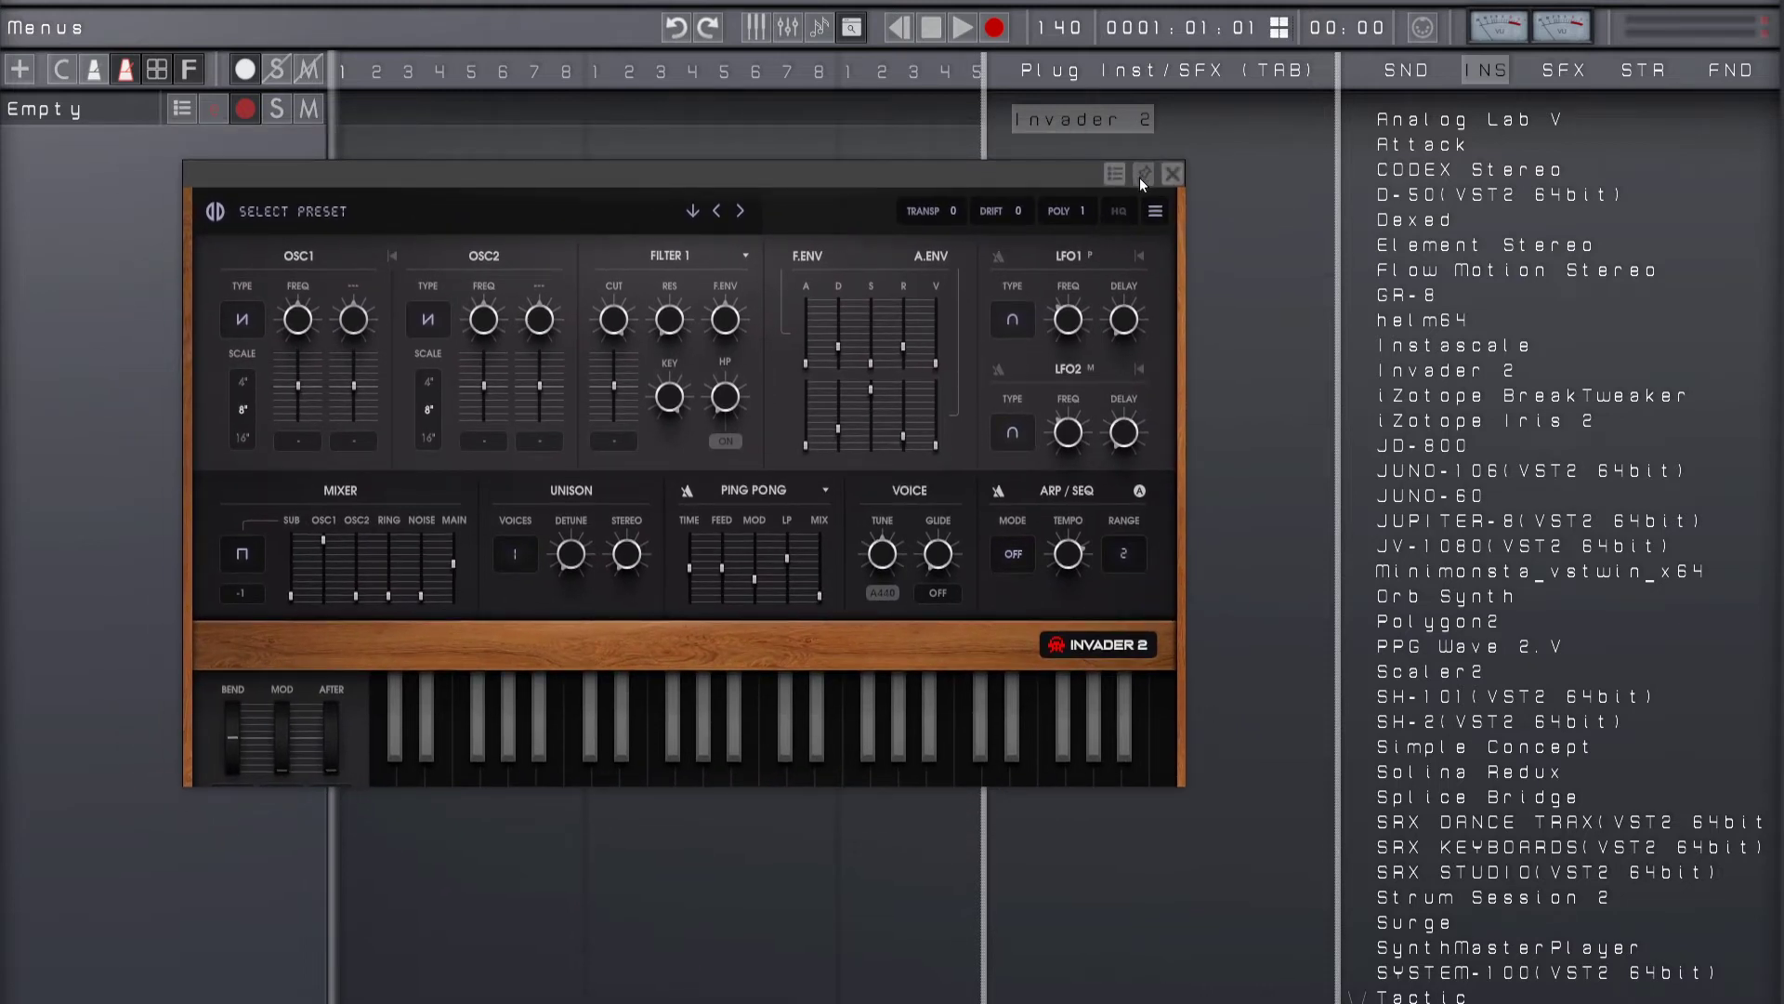
pyautogui.moveTo(887, 182); pyautogui.dragTo(775, 366)
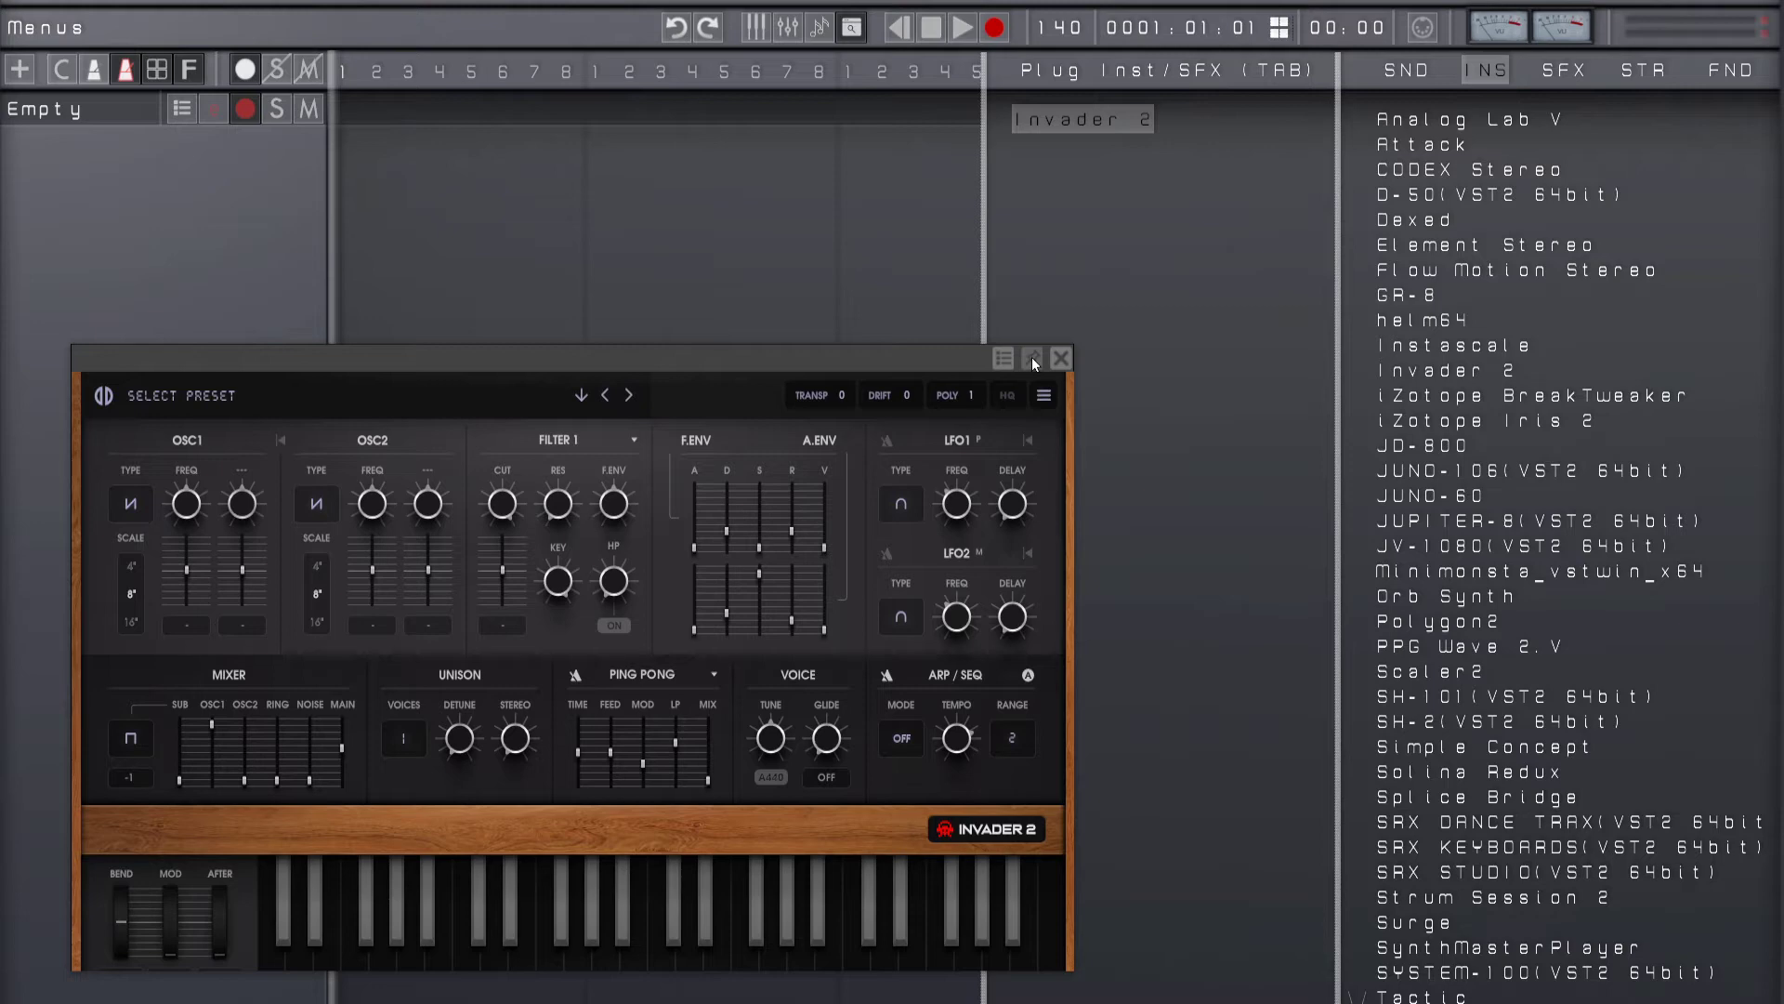
pyautogui.click(1060, 358)
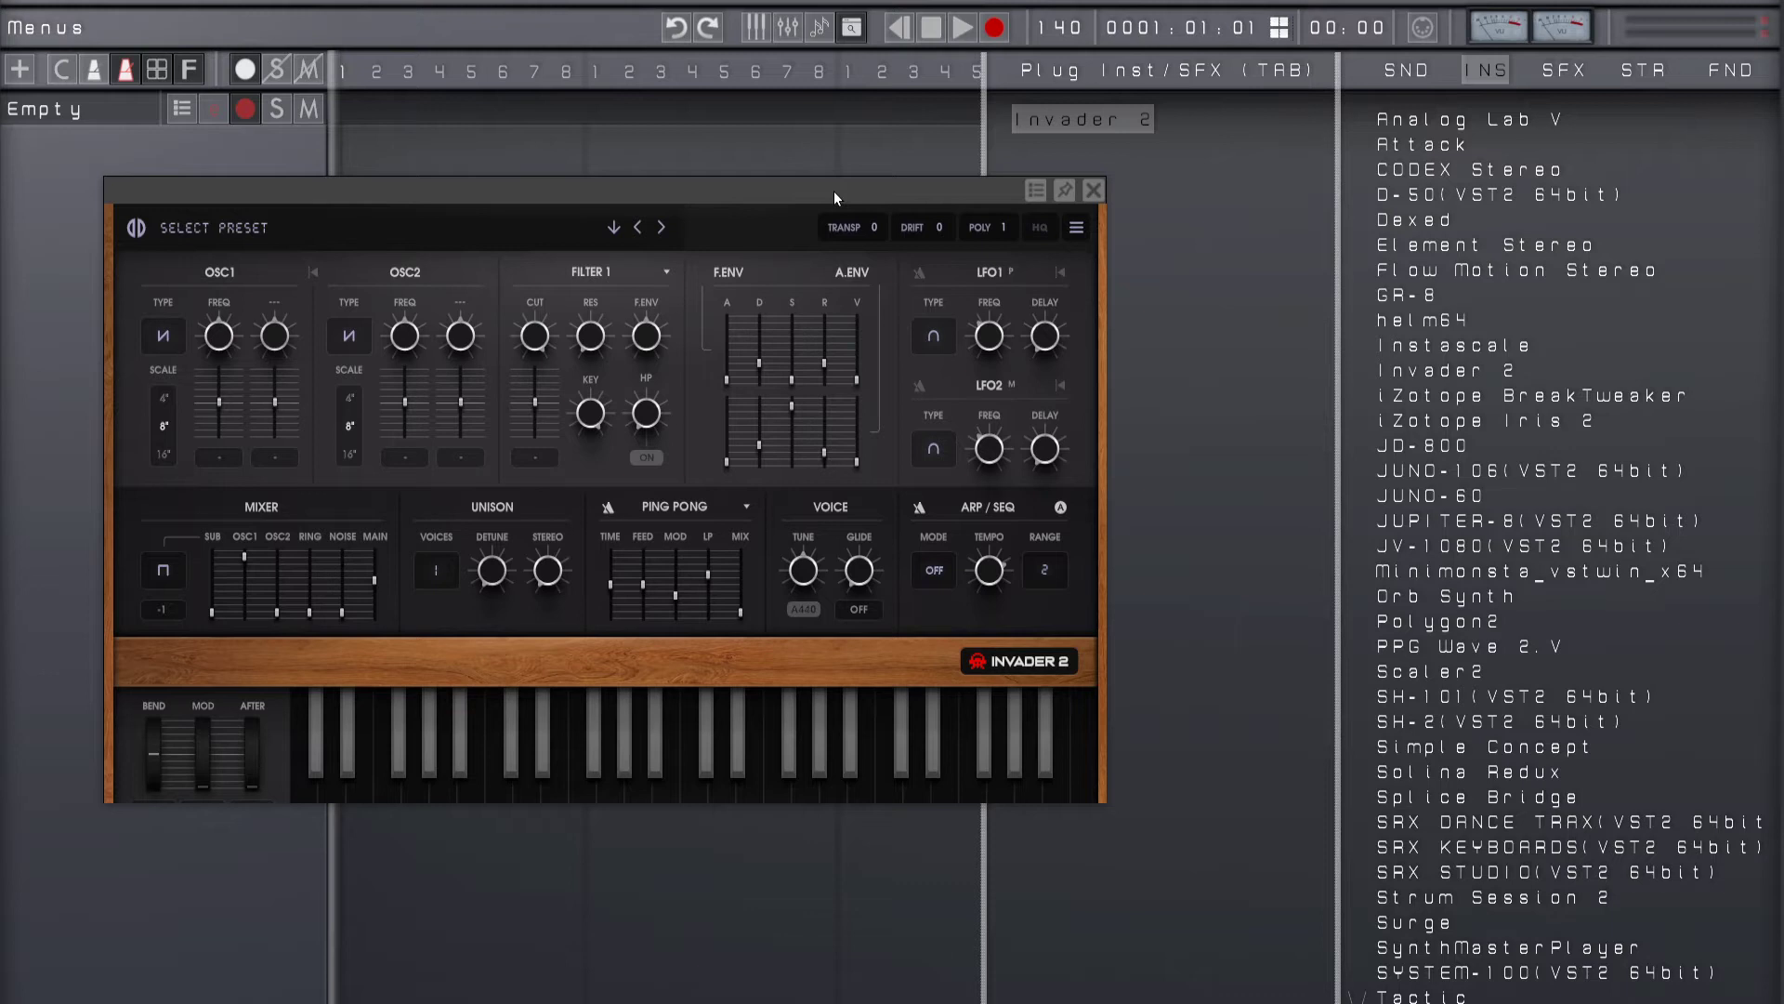
pyautogui.moveTo(833, 191); pyautogui.dragTo(927, 204)
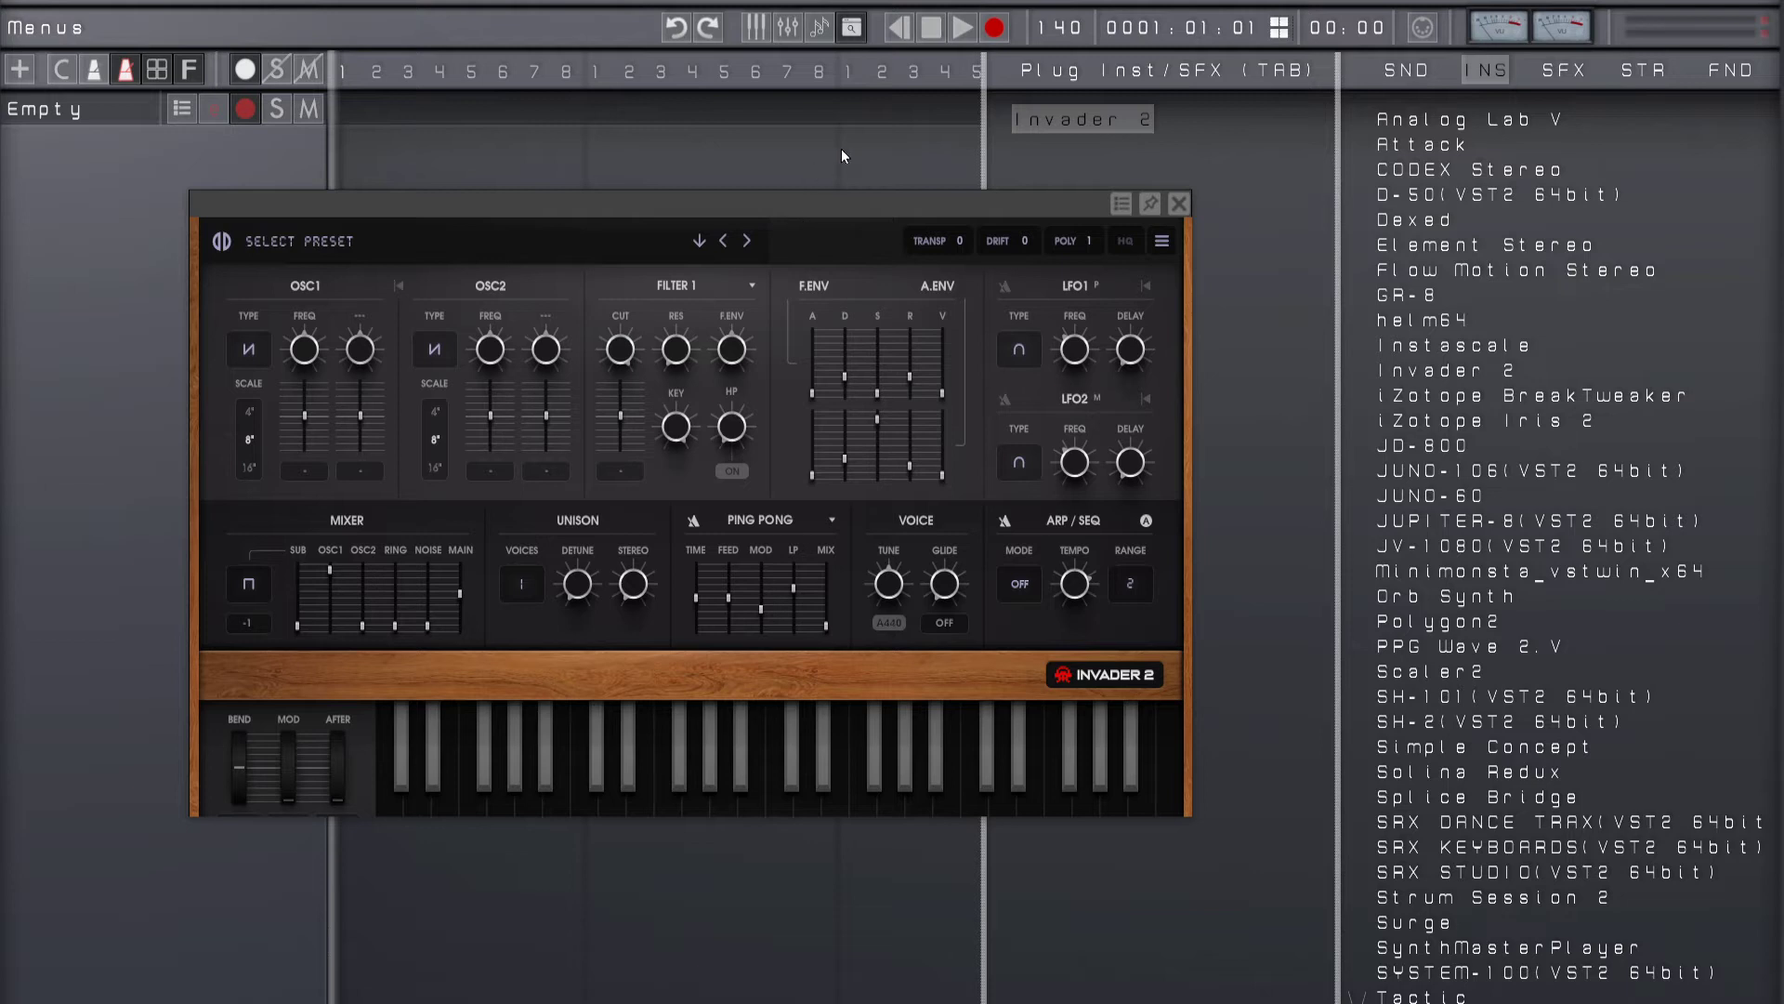
pyautogui.moveTo(844, 216); pyautogui.dragTo(766, 307)
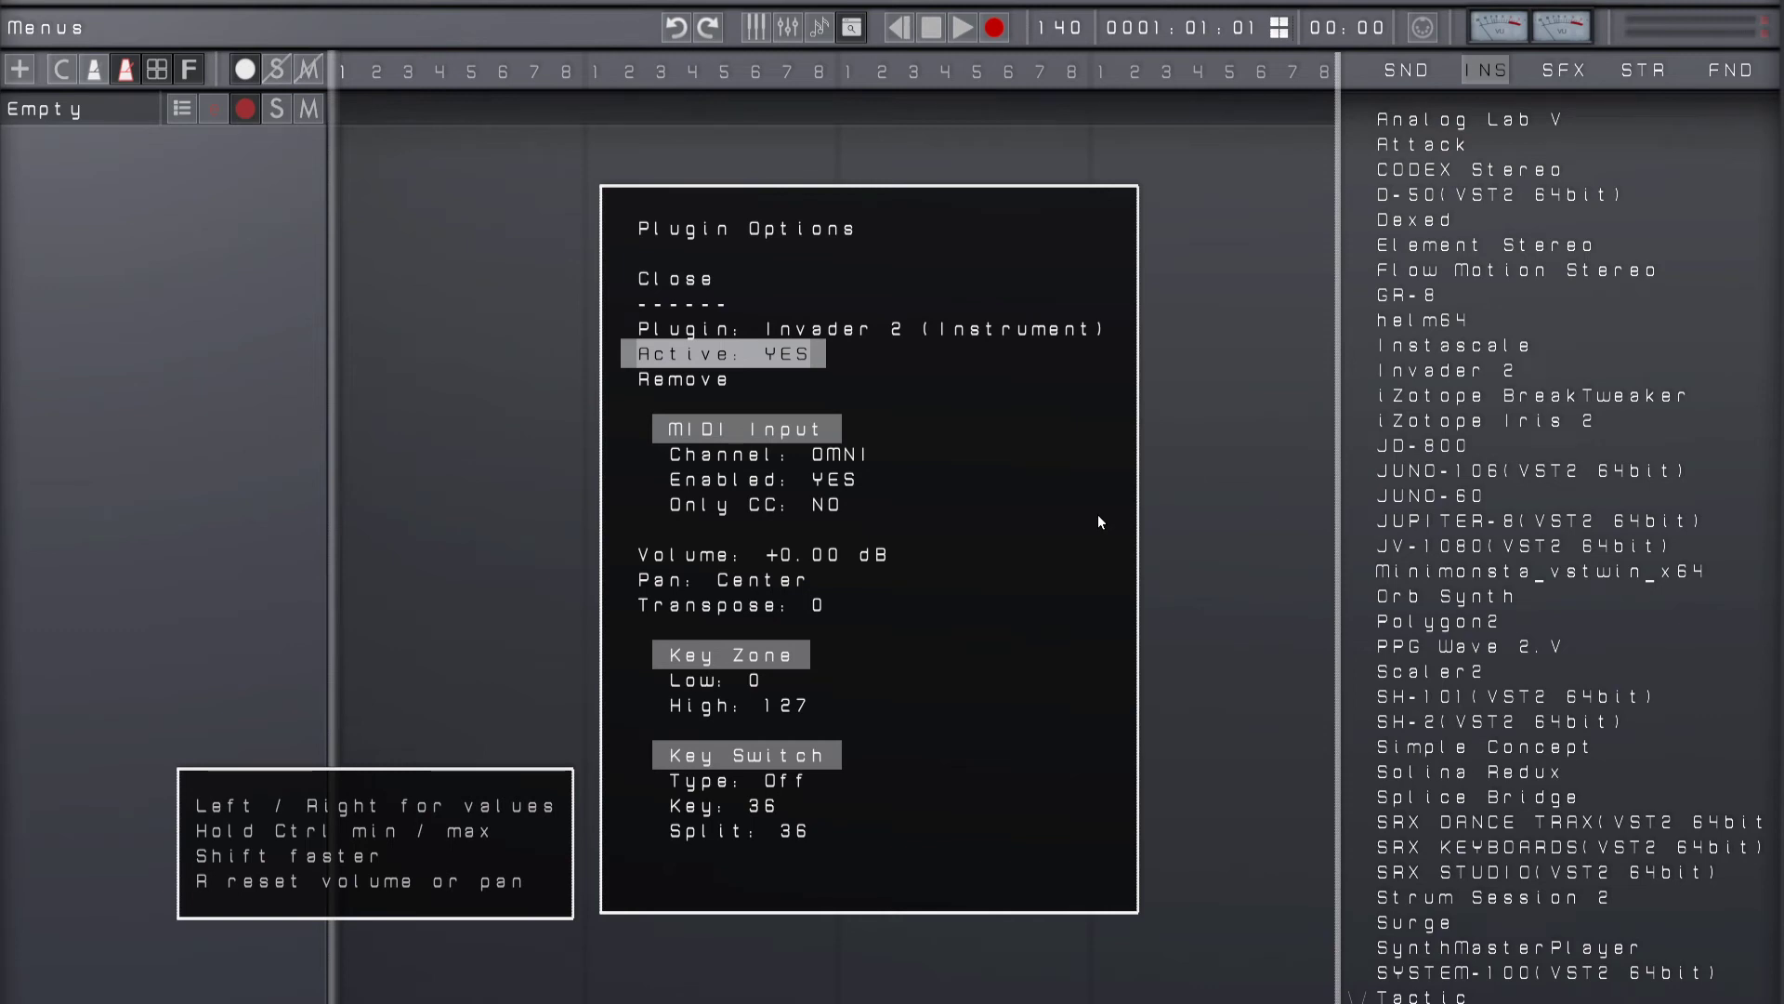
# Step: Examine Invader 2's plugin options from MIDI input through volume, pan, transpose, key zone and key switch, and close them
pyautogui.press('Down')
pyautogui.press('Down')
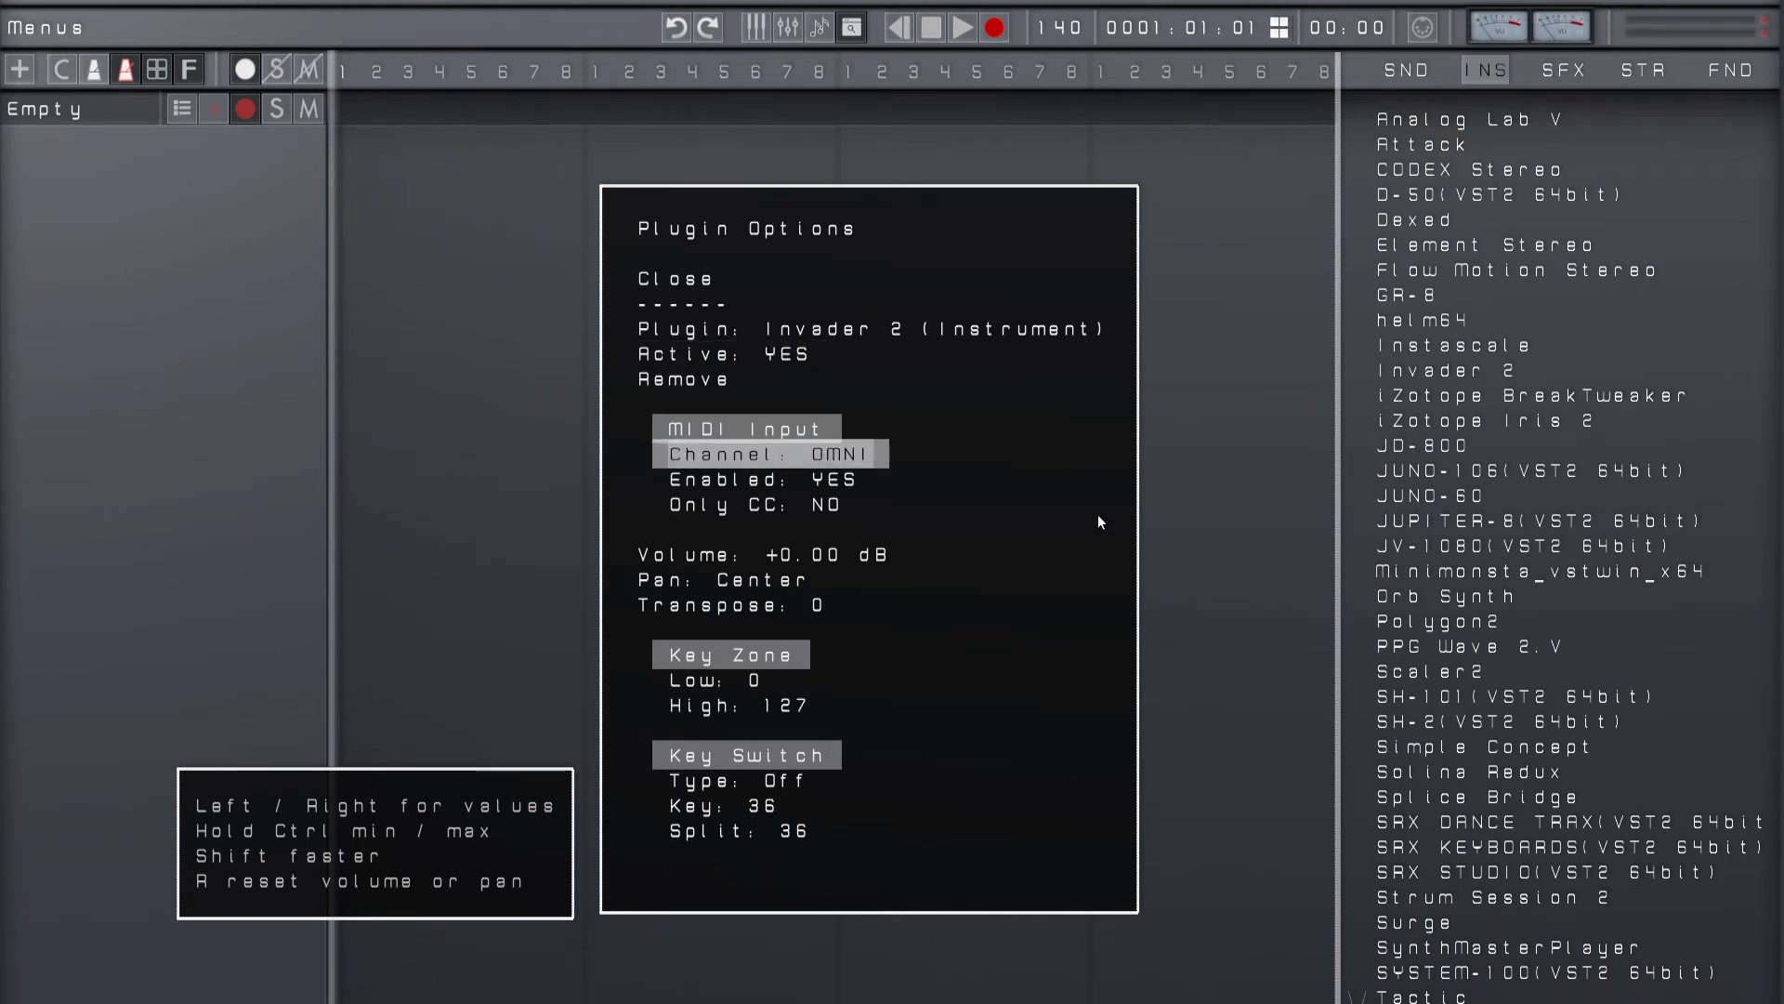
pyautogui.press('Down')
pyautogui.press('Down')
pyautogui.press('Down')
pyautogui.press('Down')
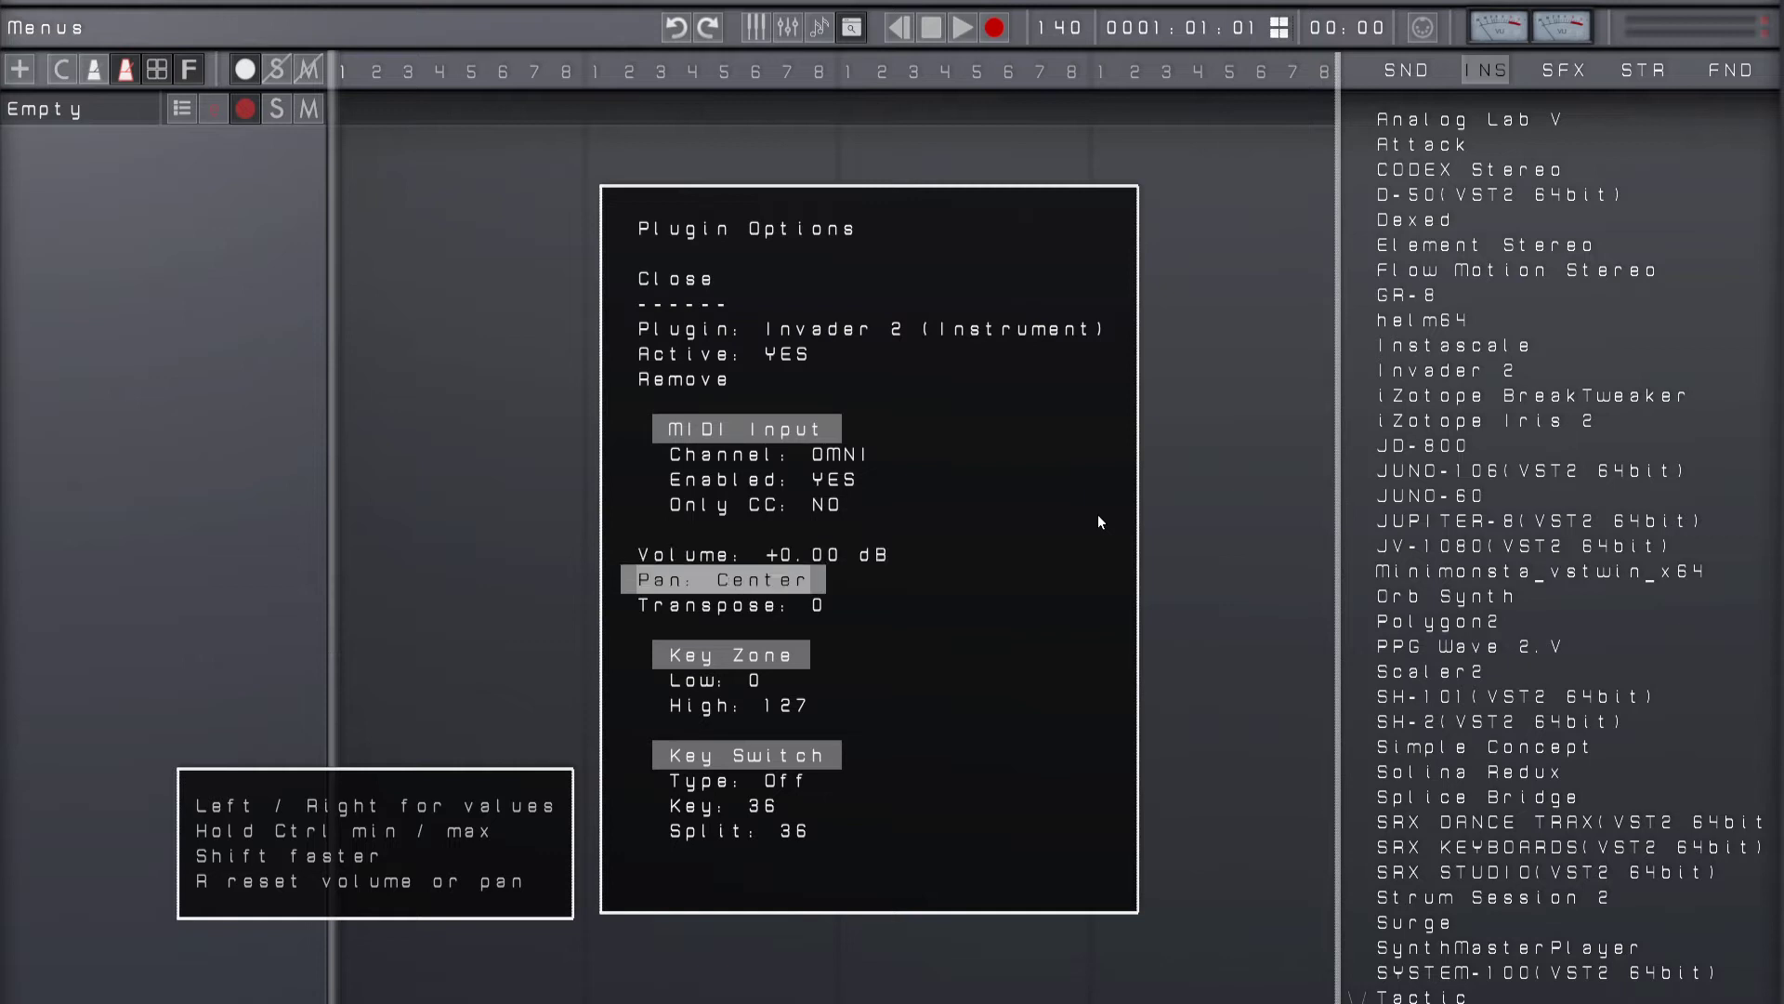
pyautogui.press('Down')
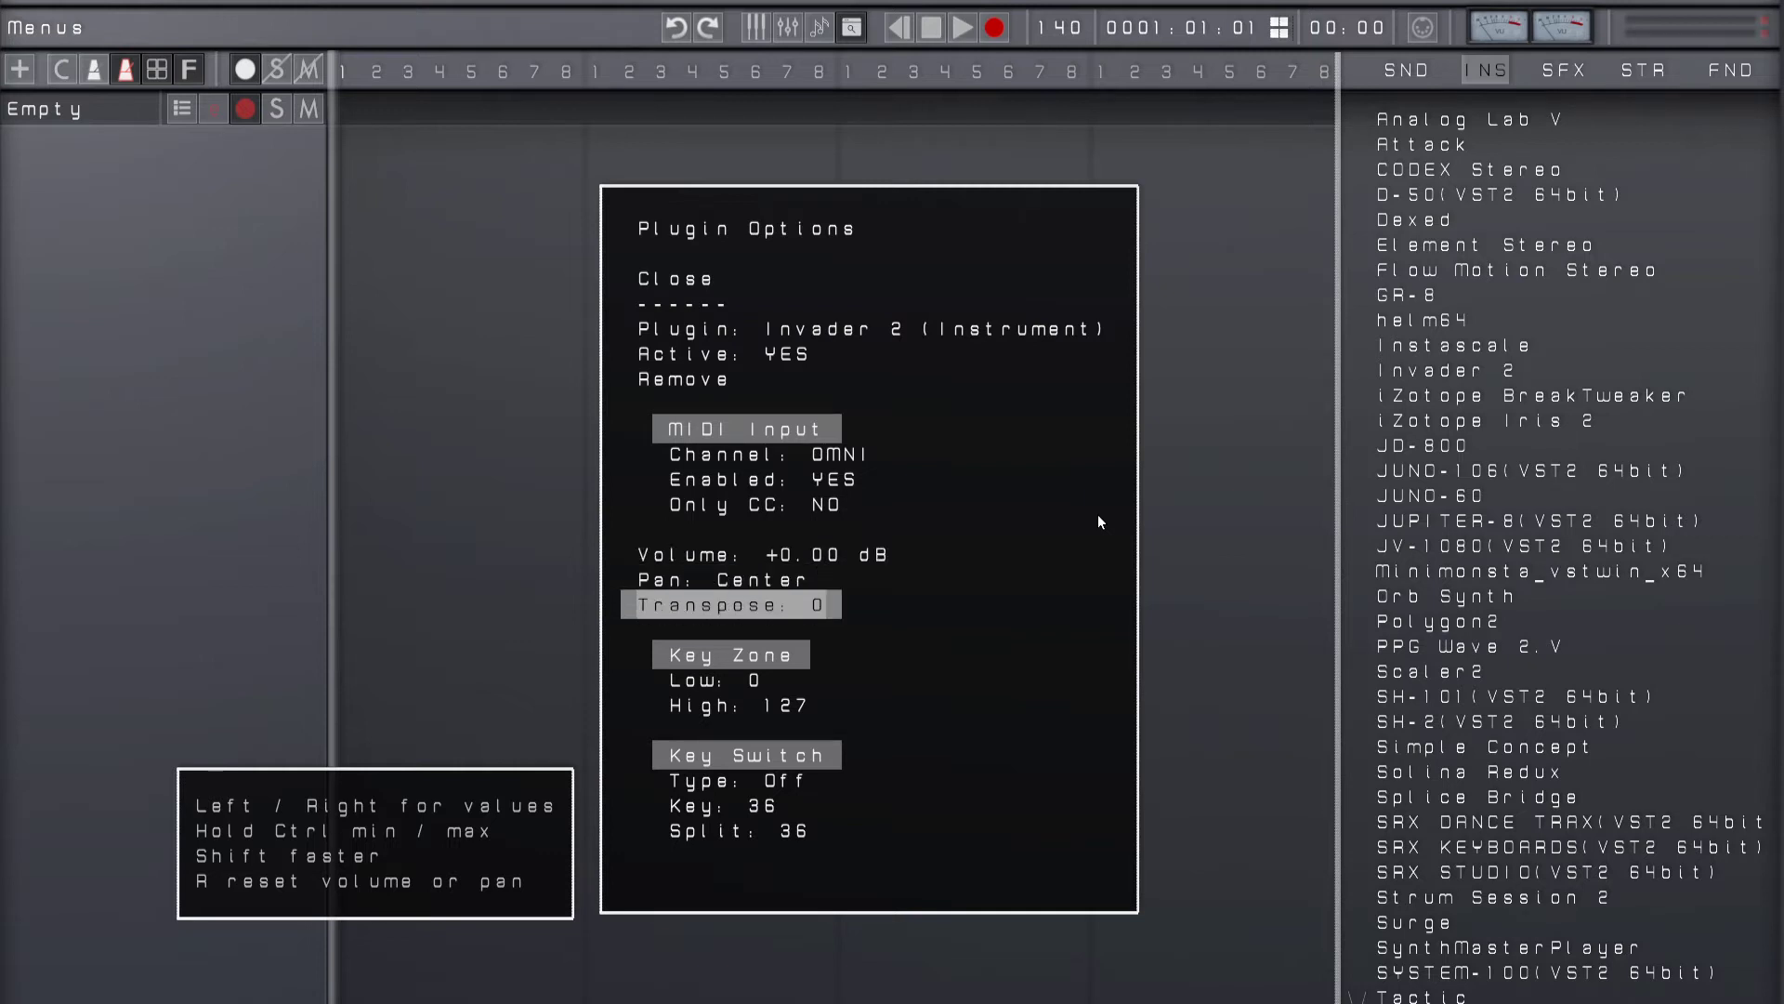
pyautogui.press('Down')
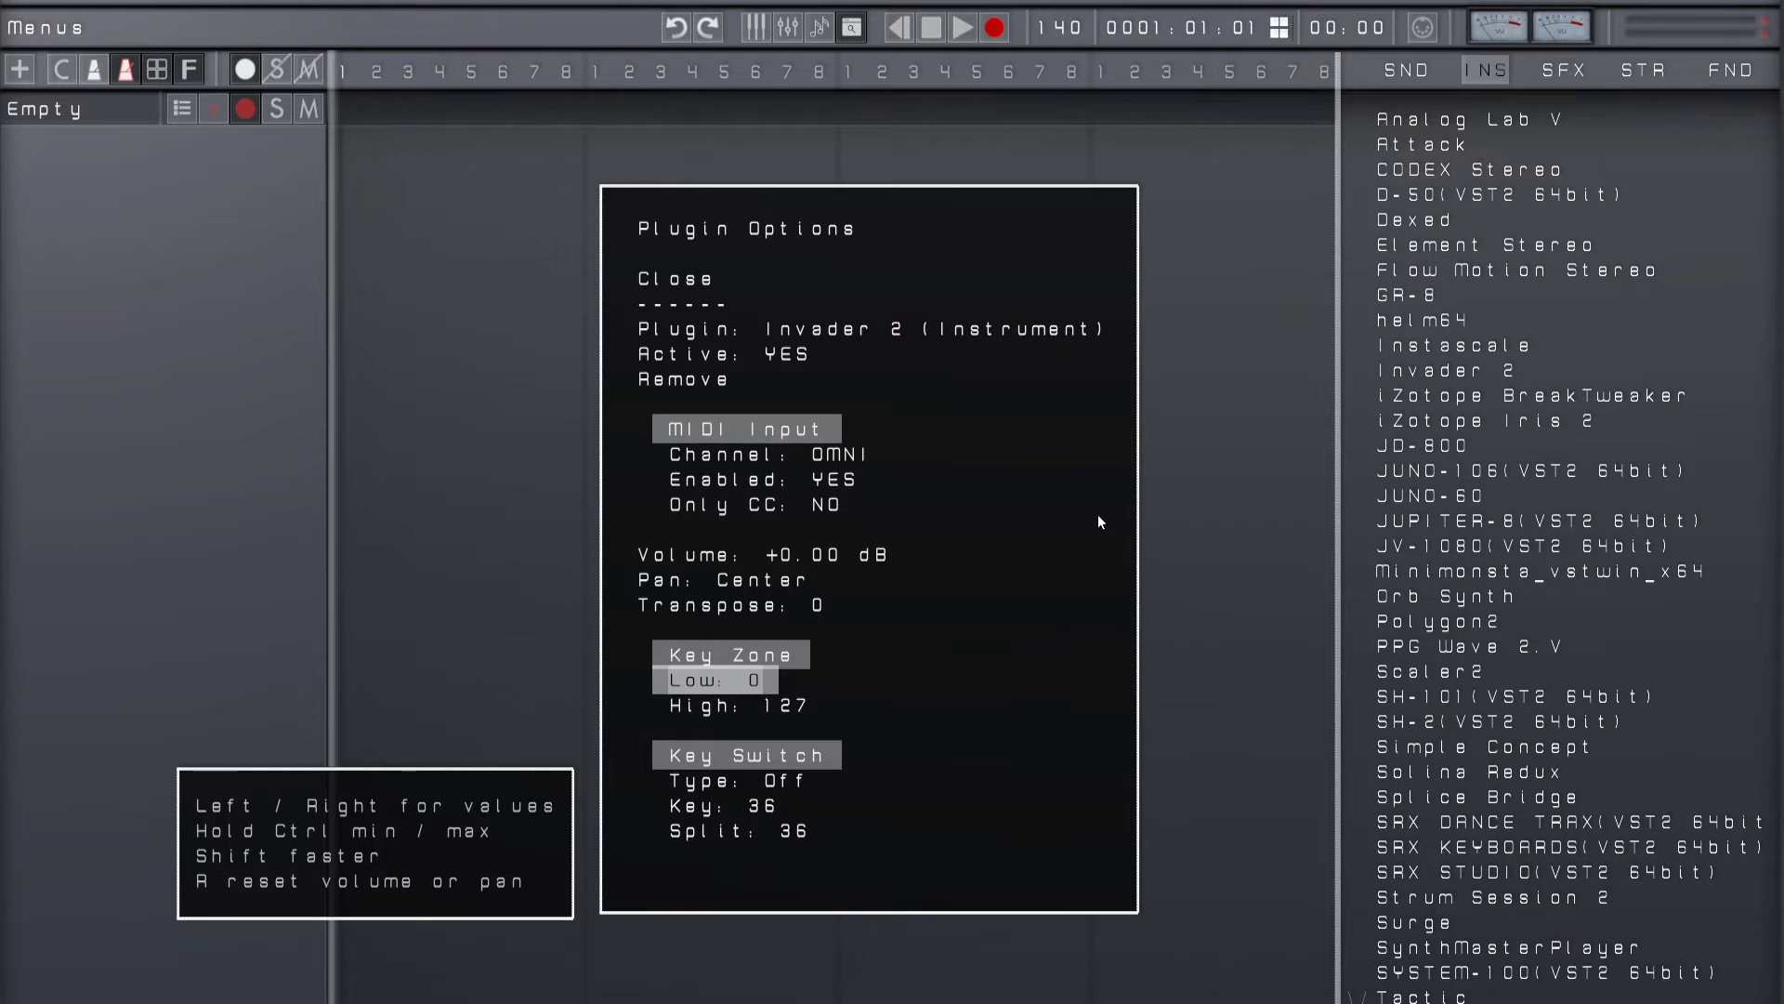
pyautogui.press('Down')
pyautogui.press('Down')
pyautogui.press('Down')
pyautogui.press('Down')
pyautogui.press('Up')
pyautogui.press('Up')
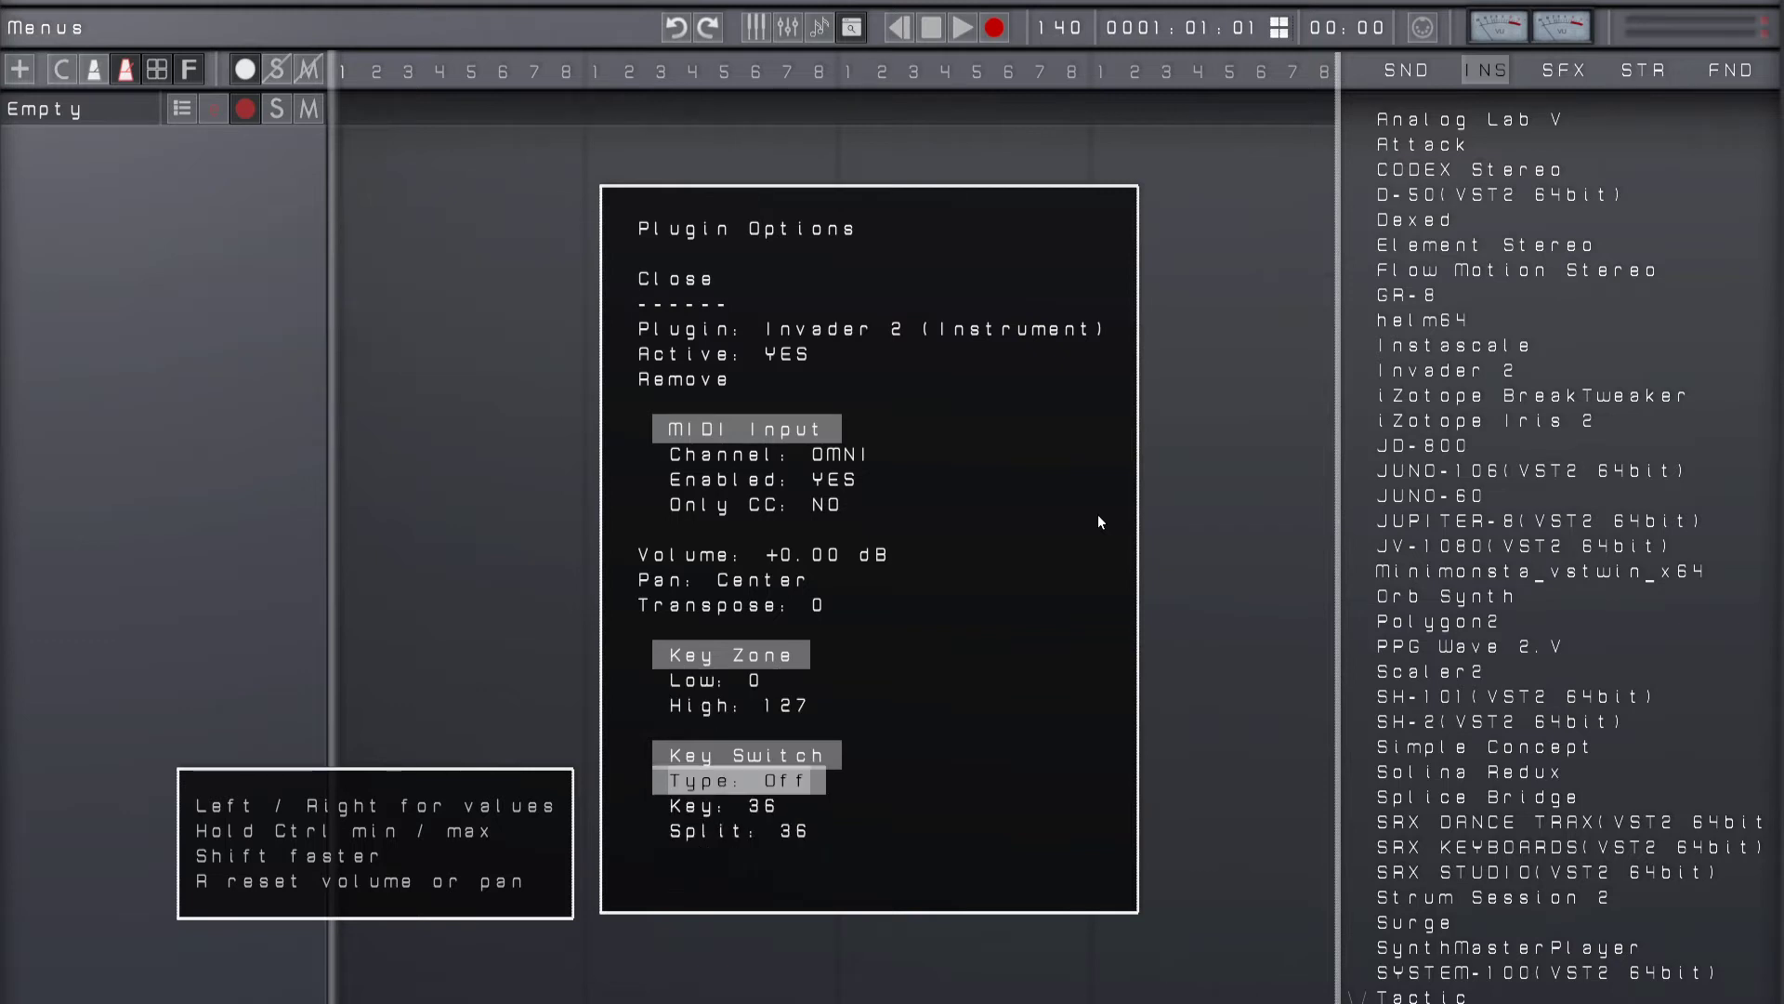
pyautogui.press('Up')
pyautogui.press('Up')
pyautogui.press('Escape')
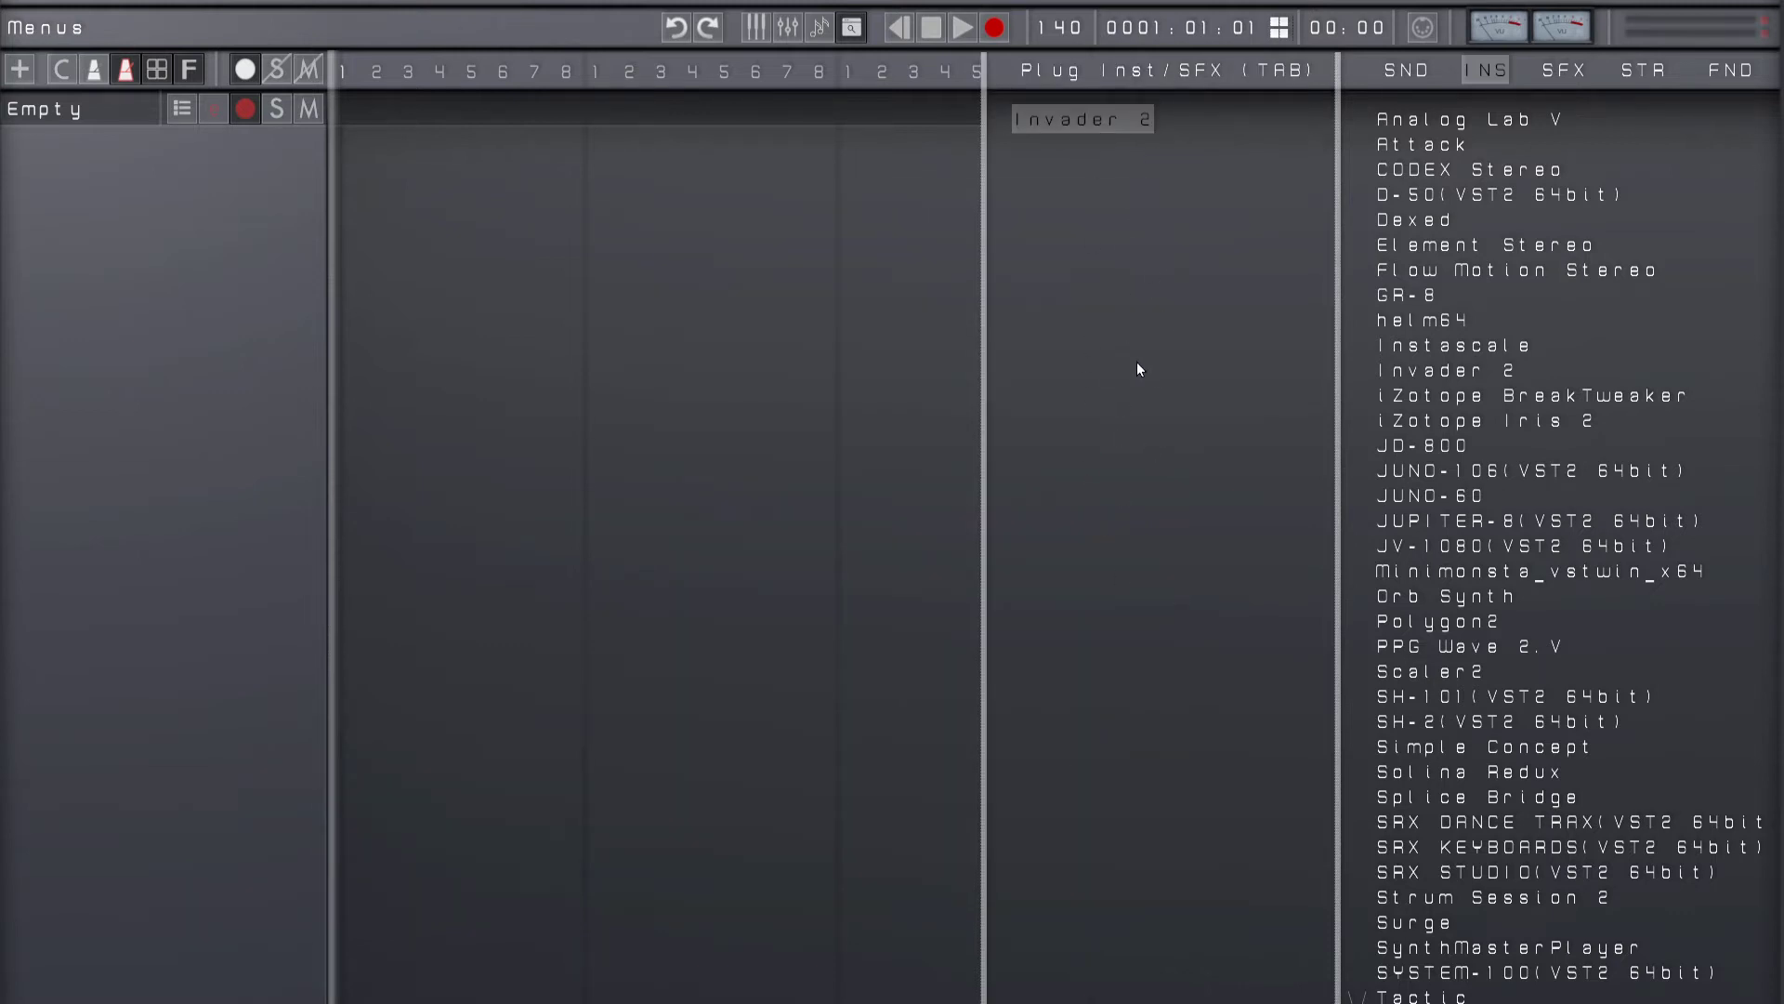
# Step: Load the Element Stereo instrument as a second instrument on the same track
pyautogui.press('Right')
pyautogui.press('Up')
pyautogui.press('Return')
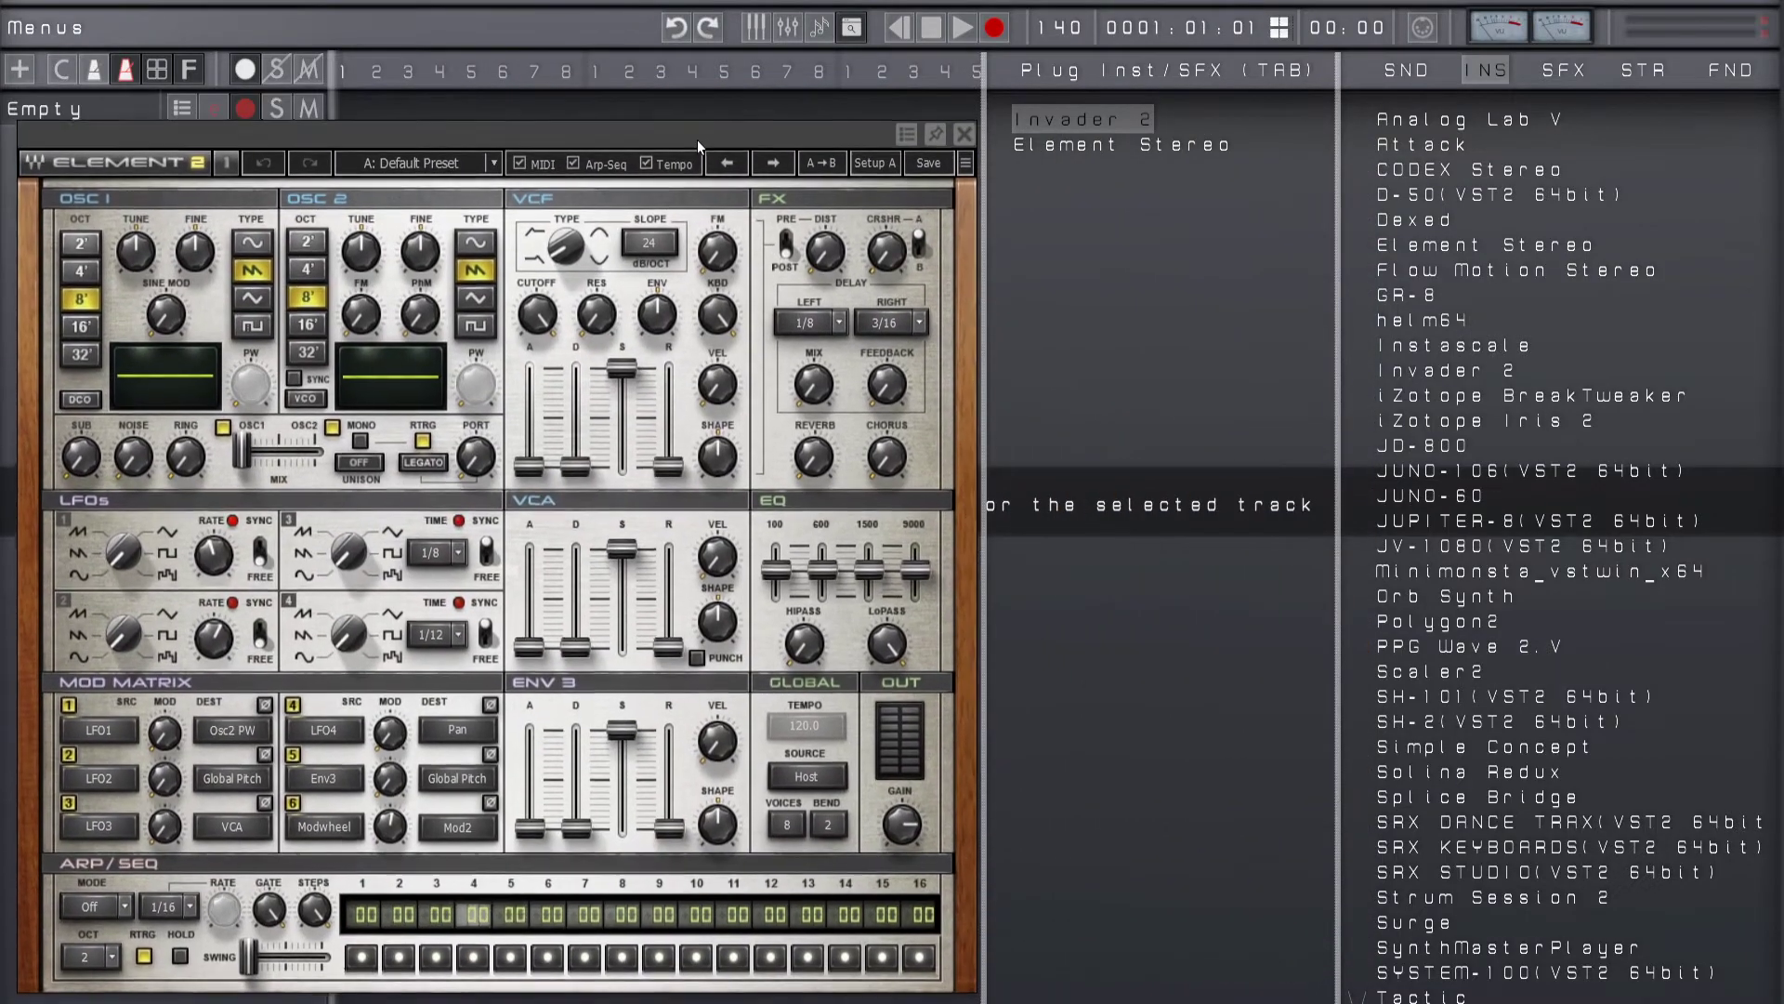
# Step: Show the Invader 2 window alongside Element, move it to the lower area over the browser, and close it
pyautogui.click(1090, 142)
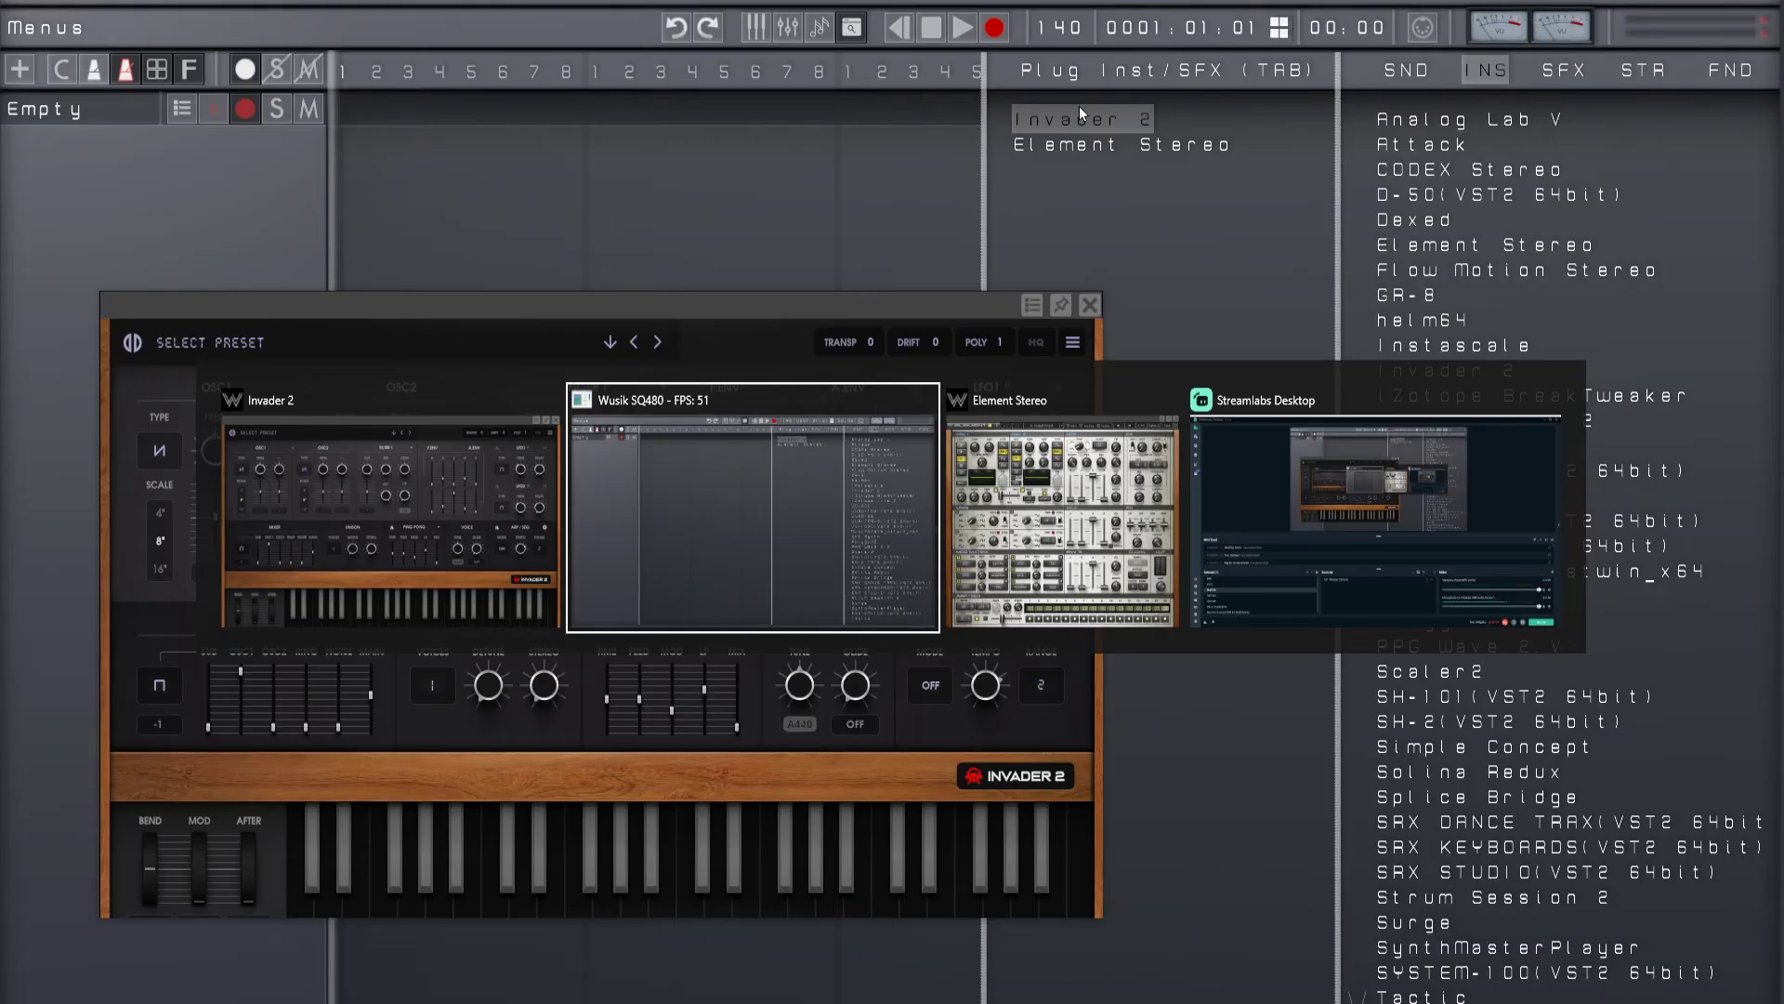
pyautogui.hotkey('alt', 'Tab')
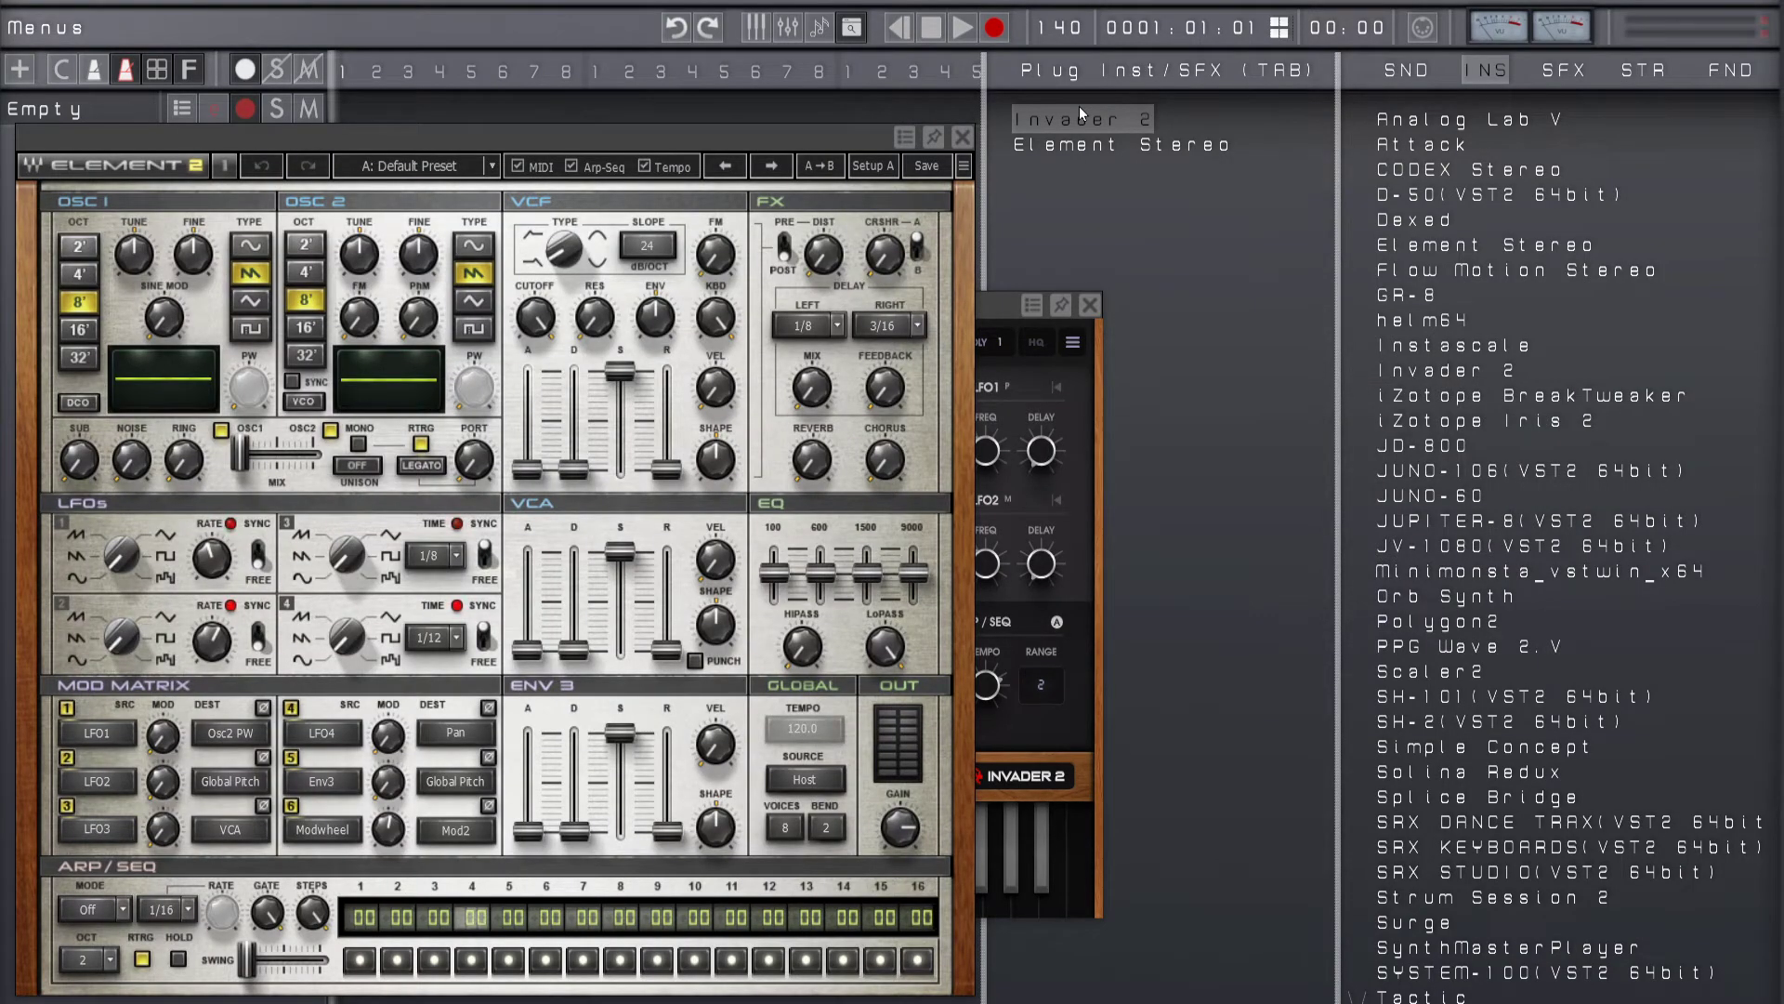
pyautogui.moveTo(989, 305); pyautogui.dragTo(1612, 359)
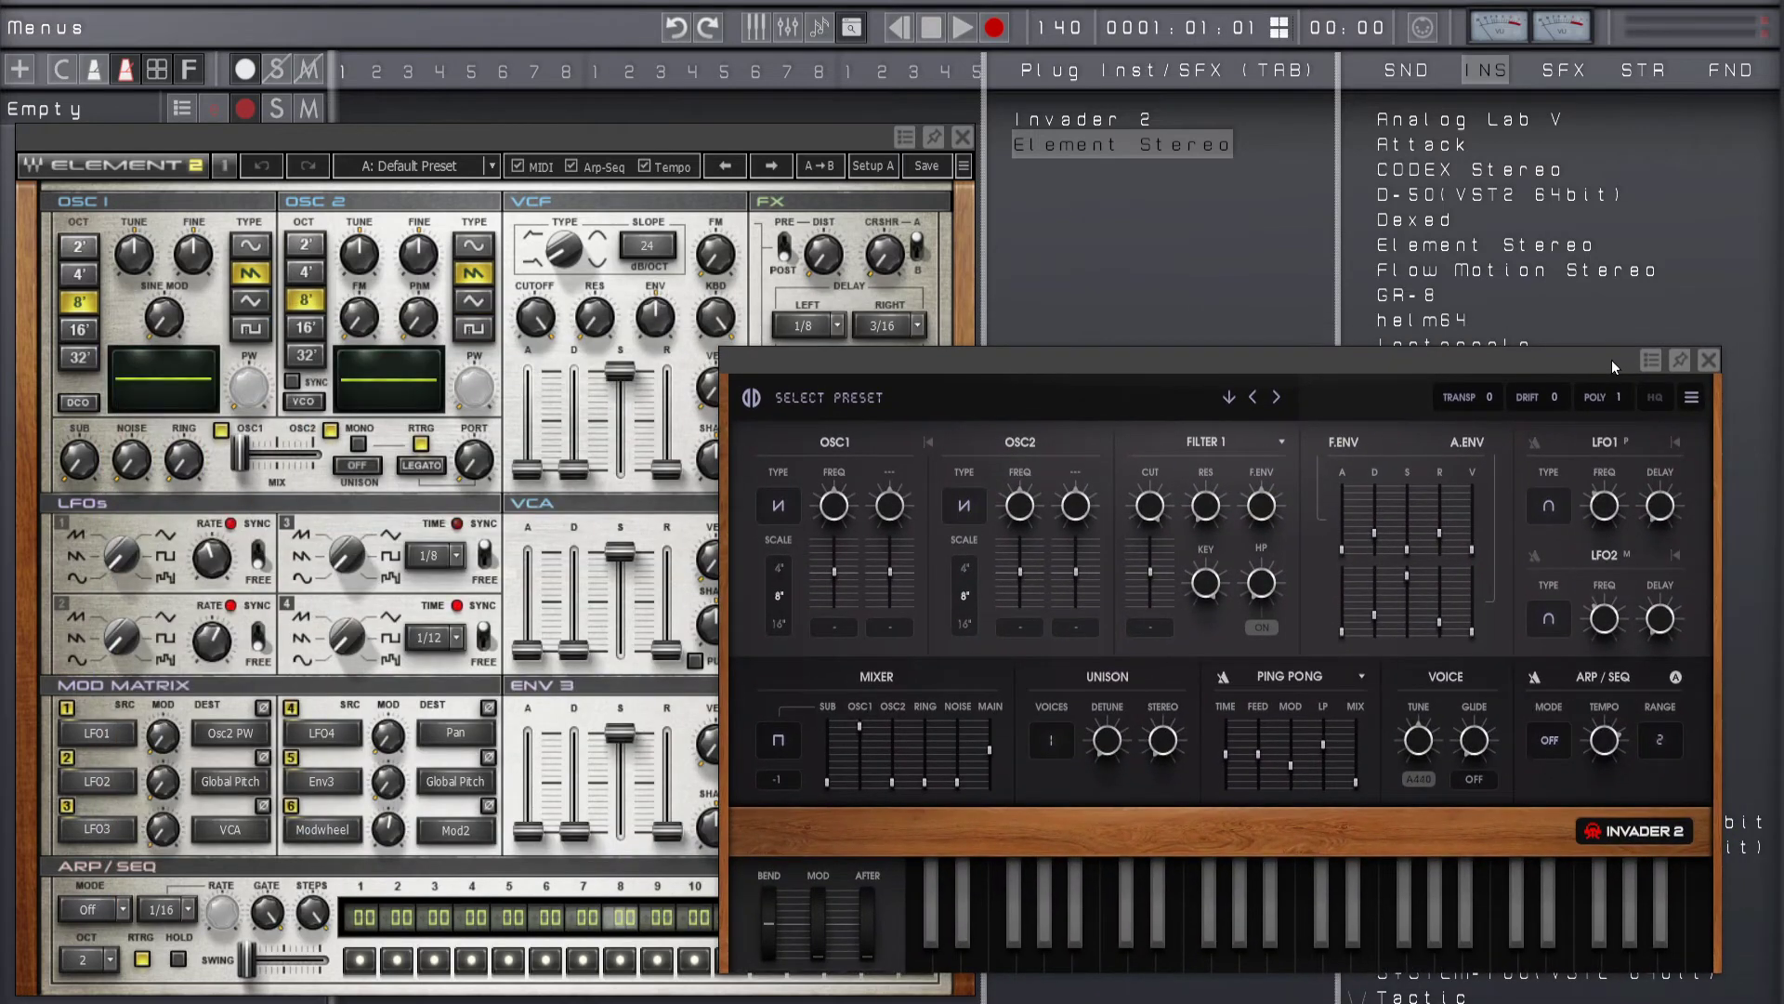
pyautogui.click(1707, 360)
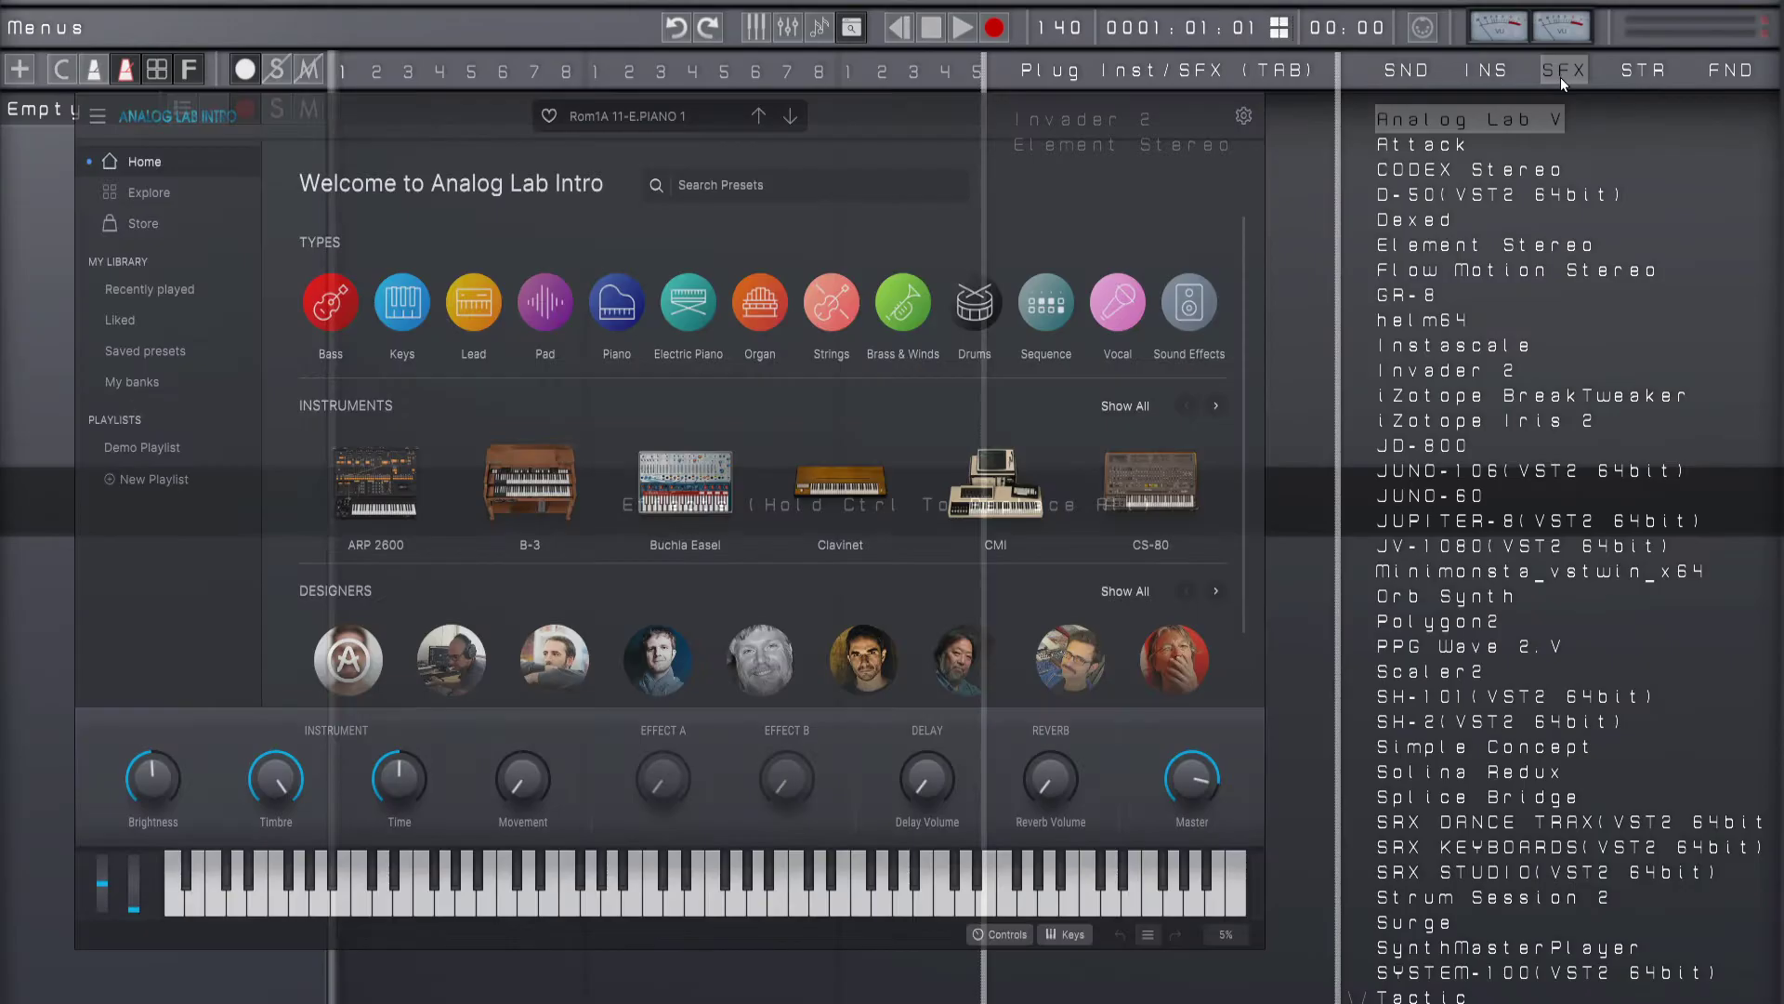
# Step: Add the Cymatics Space Lite effect to the track from the effects category and review its plugin options
pyautogui.click(1560, 76)
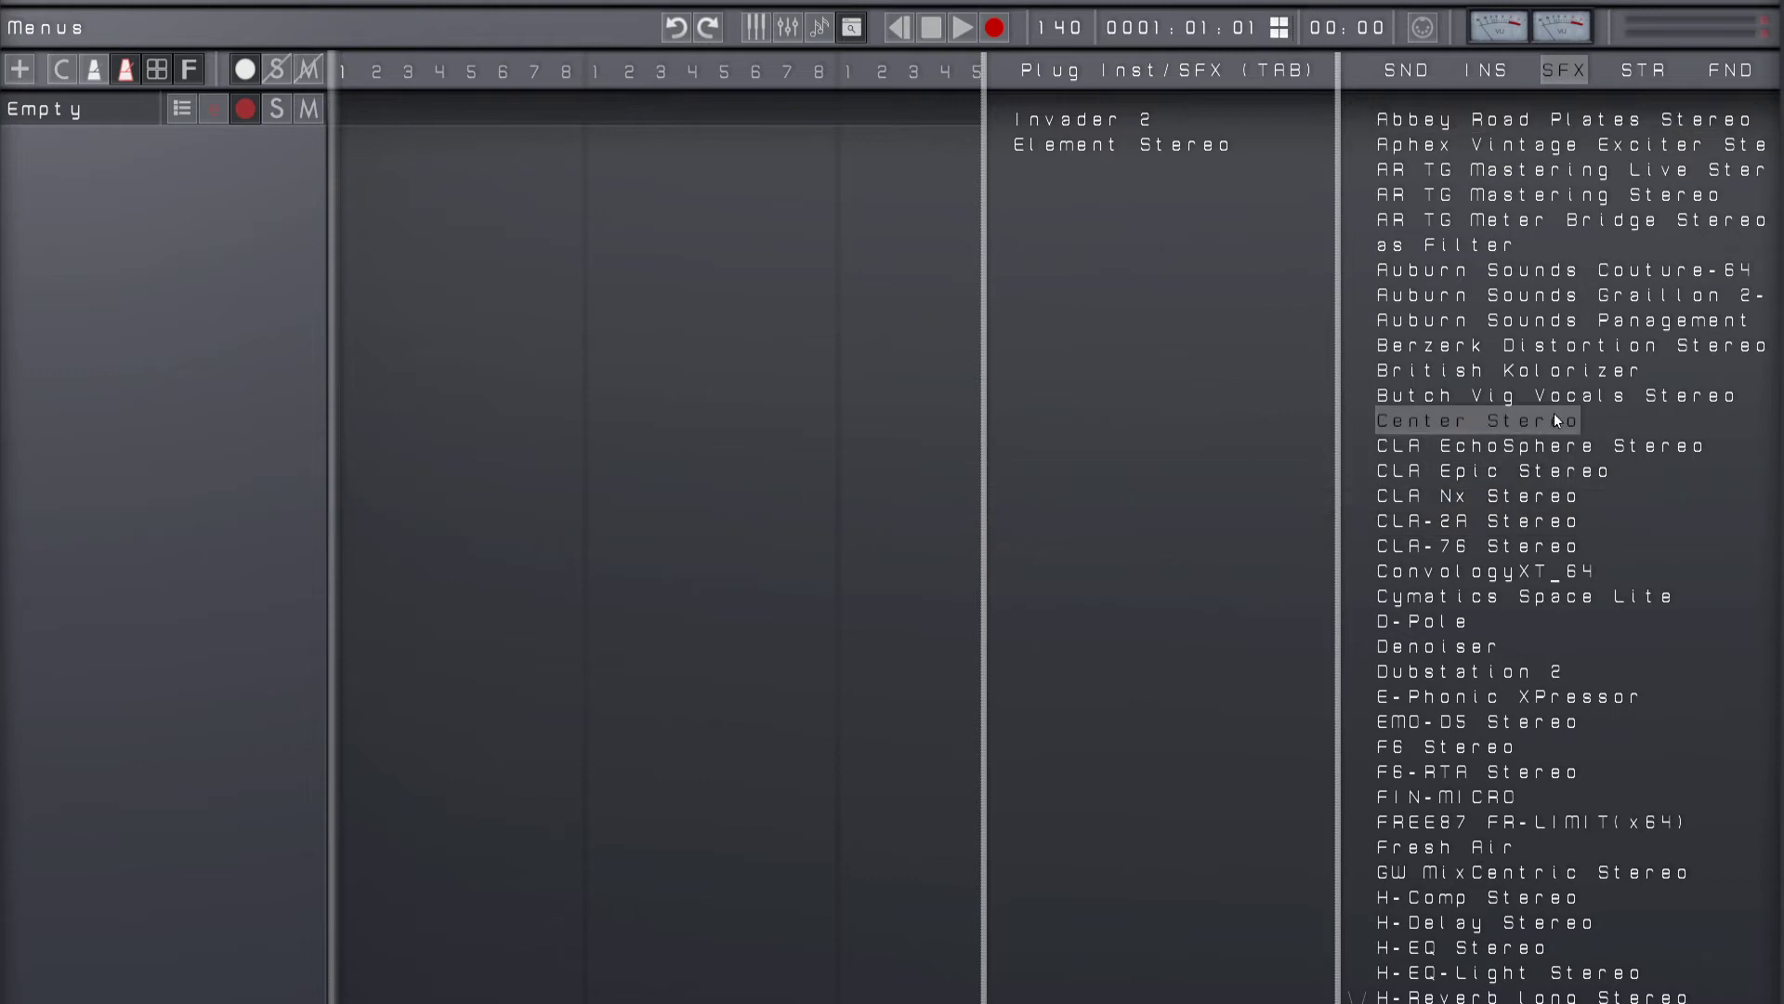
pyautogui.click(1492, 594)
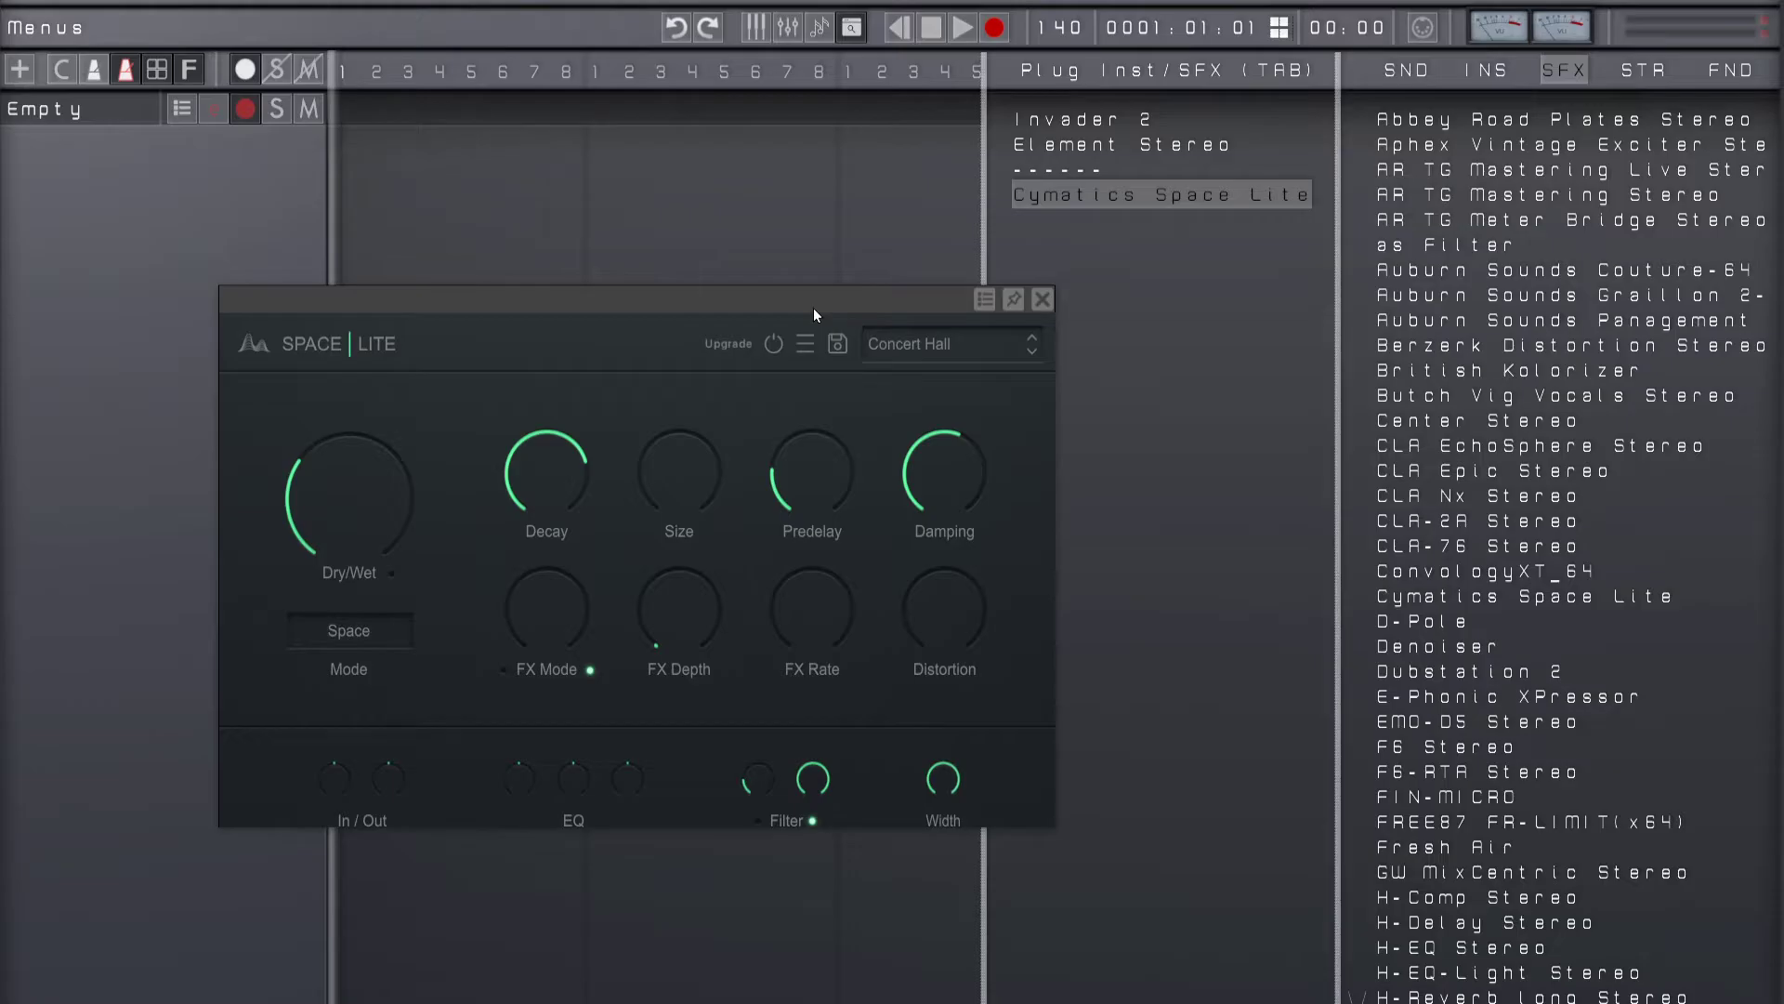
pyautogui.moveTo(816, 305); pyautogui.dragTo(917, 344)
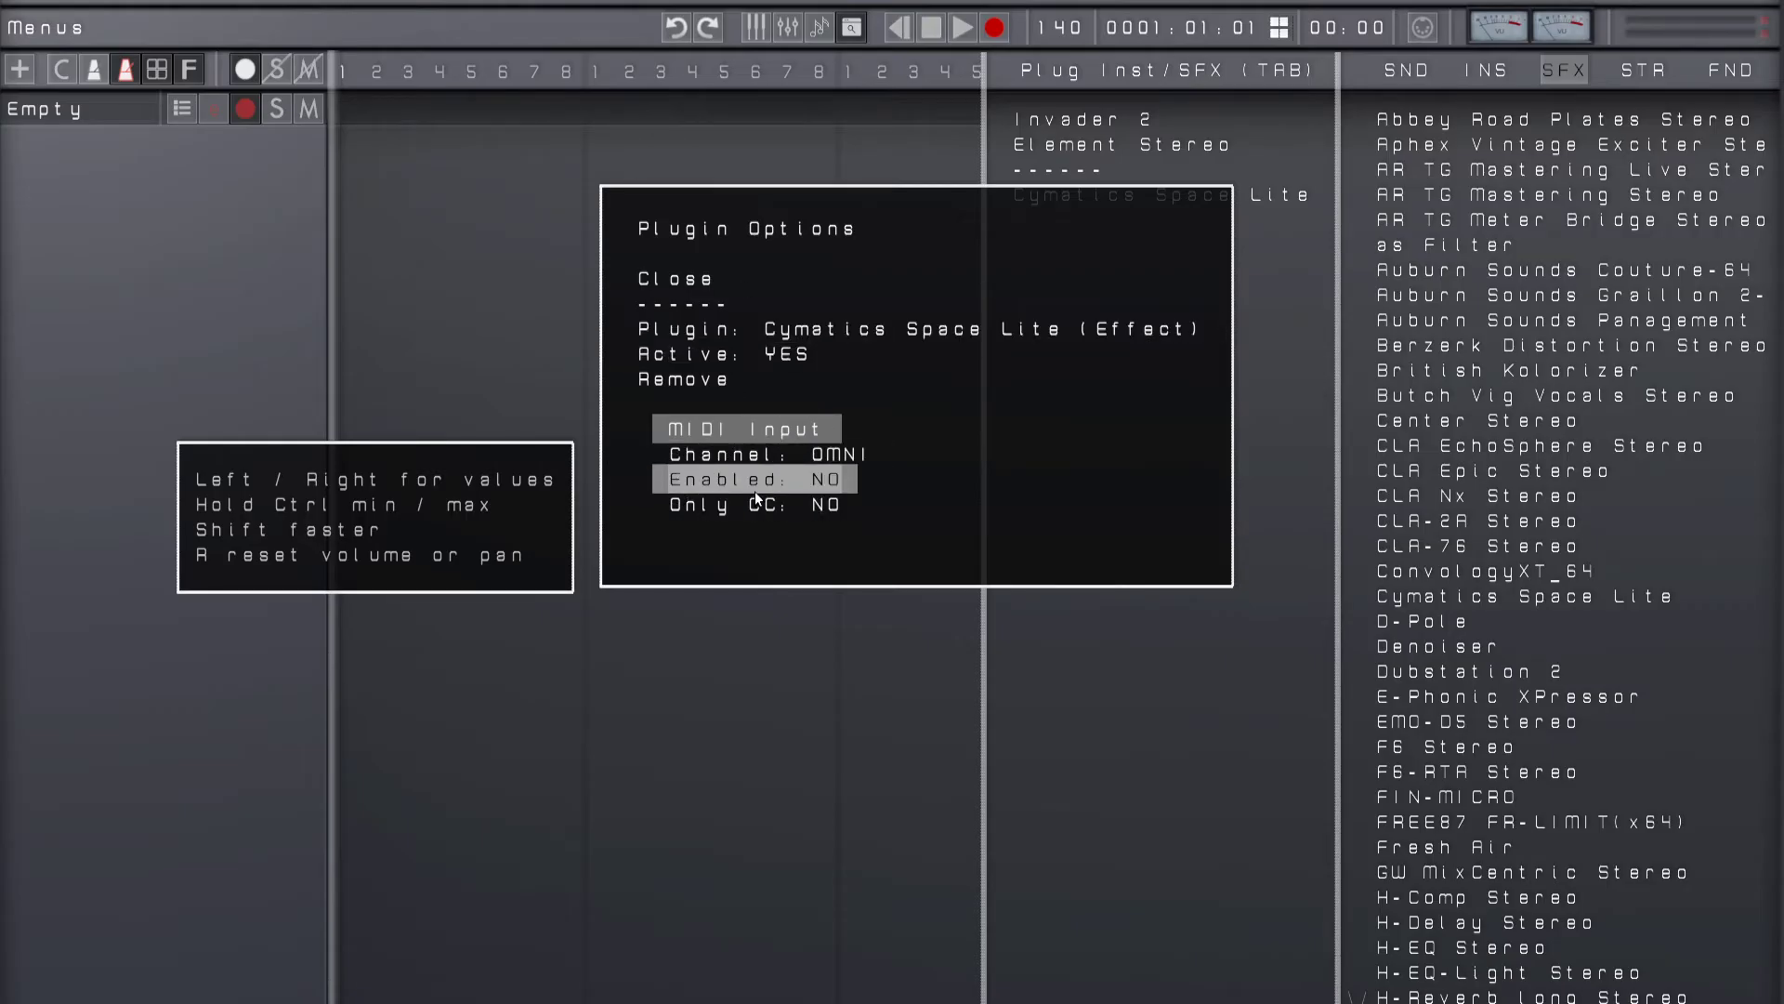
pyautogui.click(672, 282)
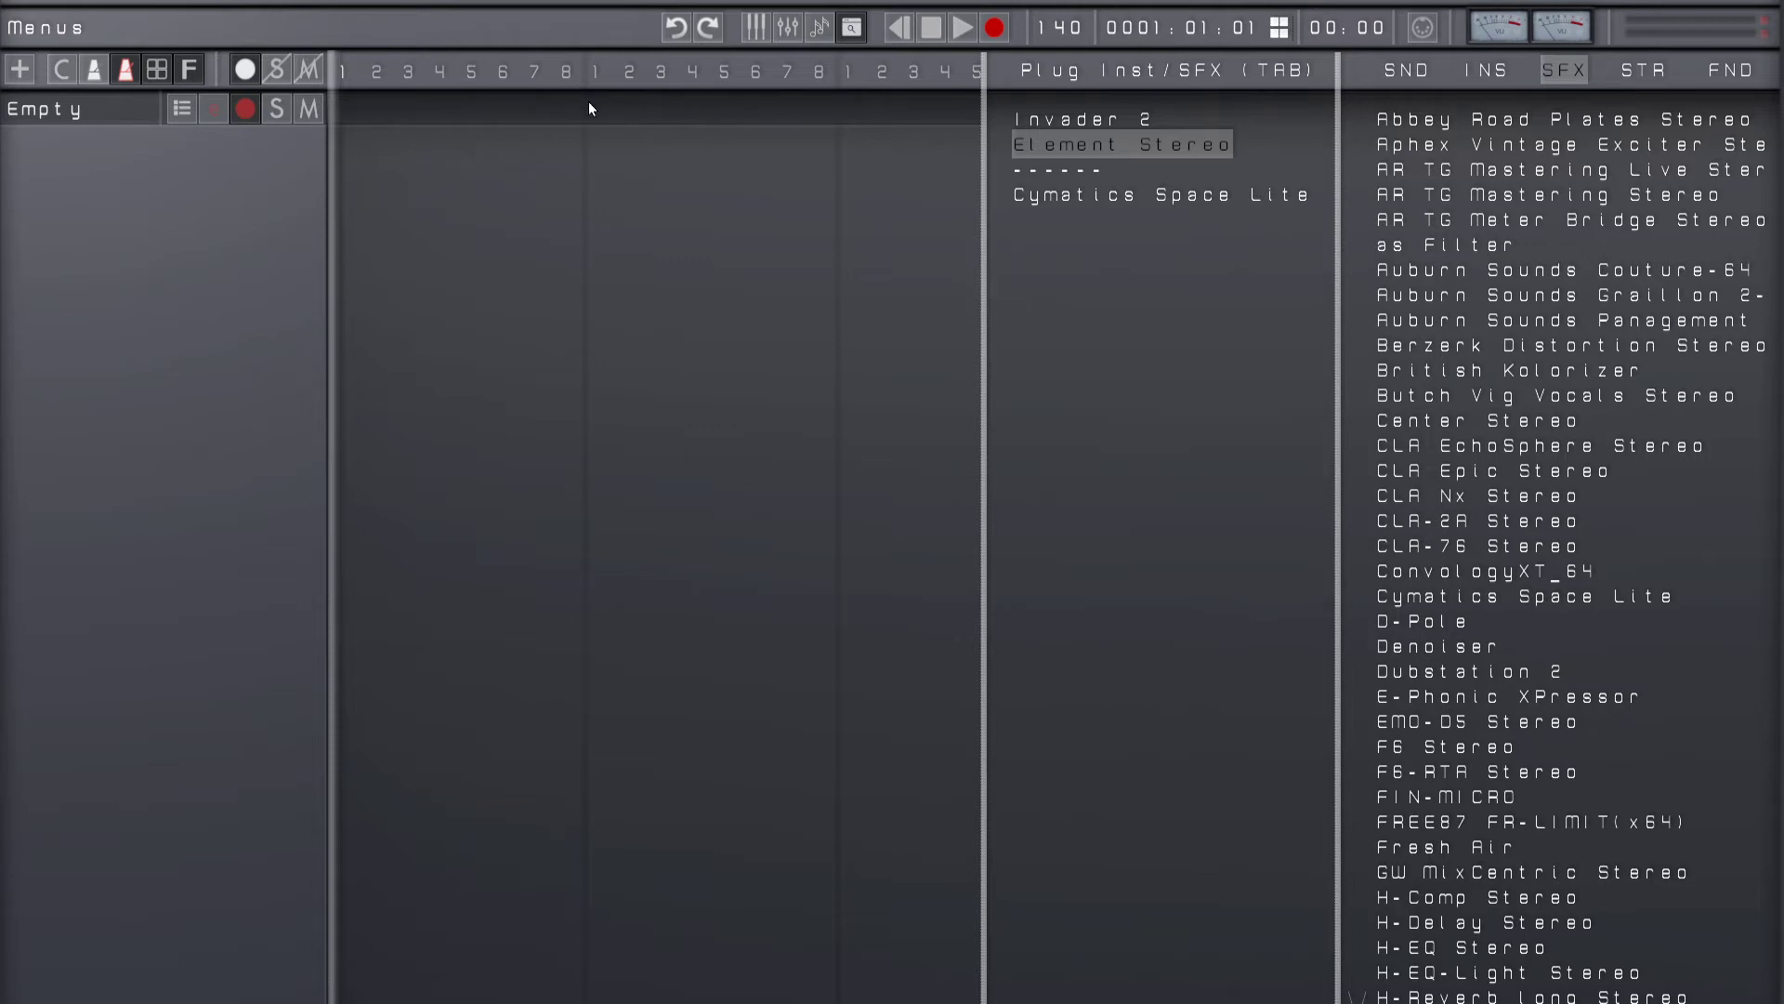
# Step: Hide the plugin browser and track plugin list, and check Element Stereo's options from the track view
pyautogui.press('alt')
pyautogui.press('alt')
pyautogui.press('Tab')
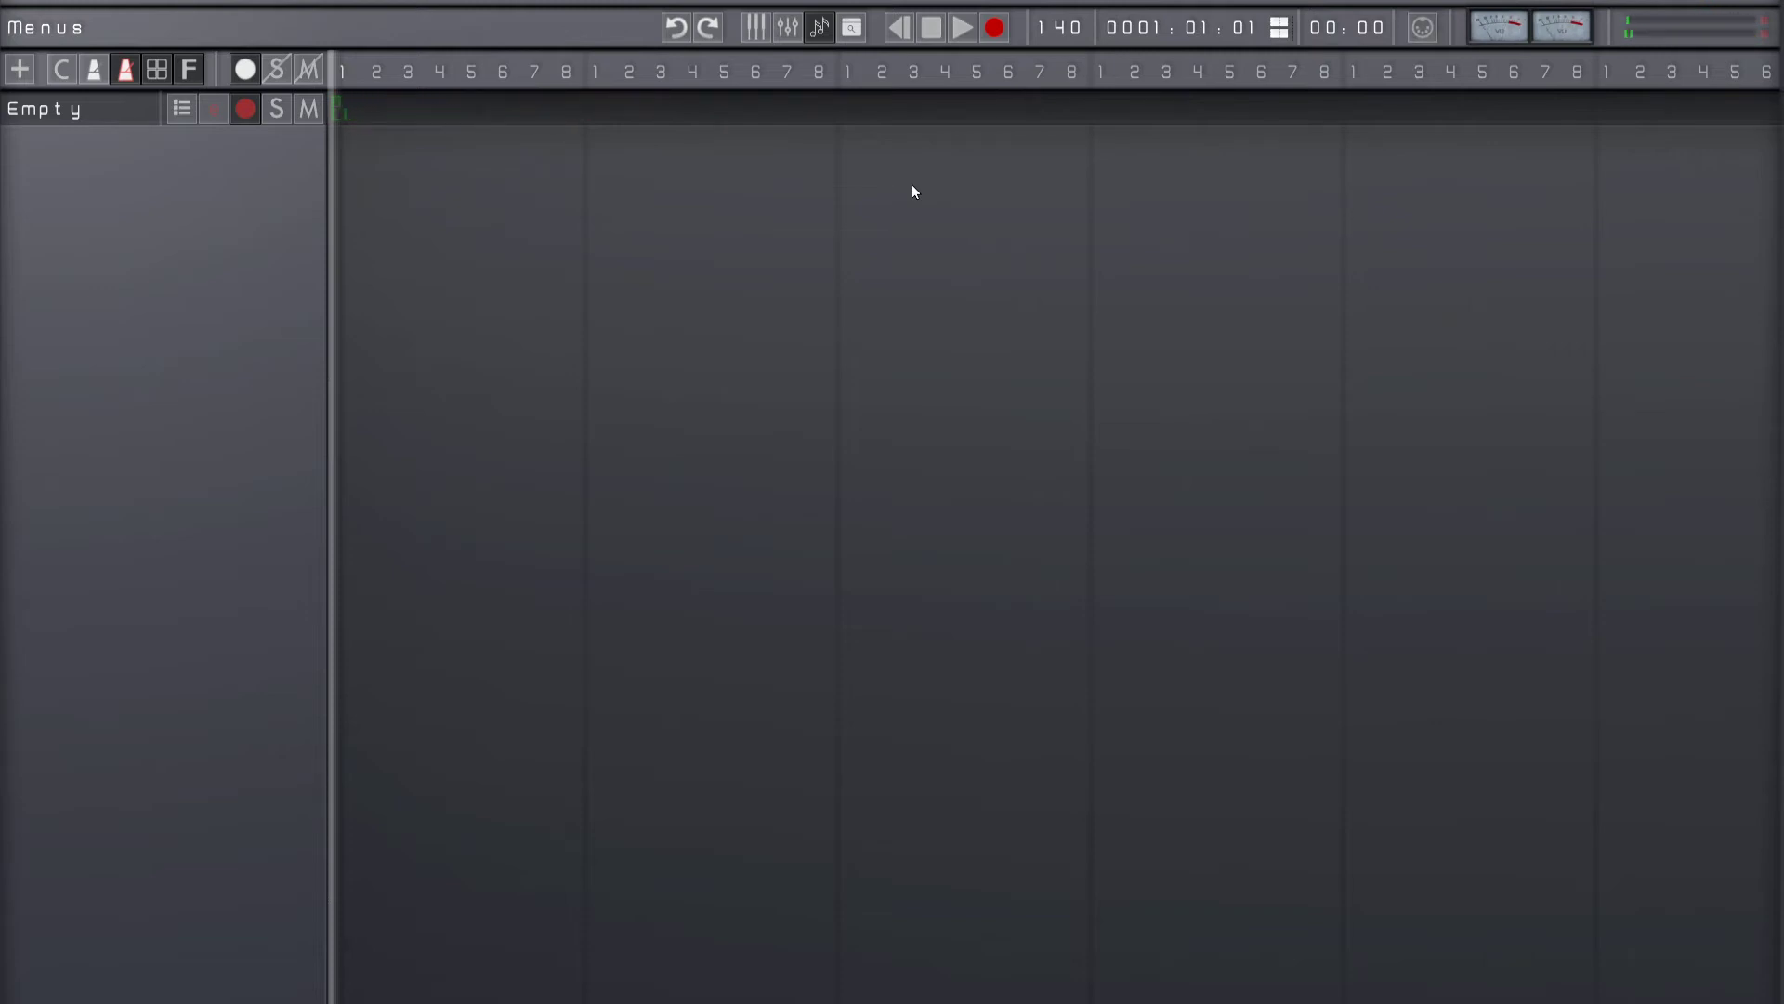
pyautogui.press('p')
pyautogui.press('Down')
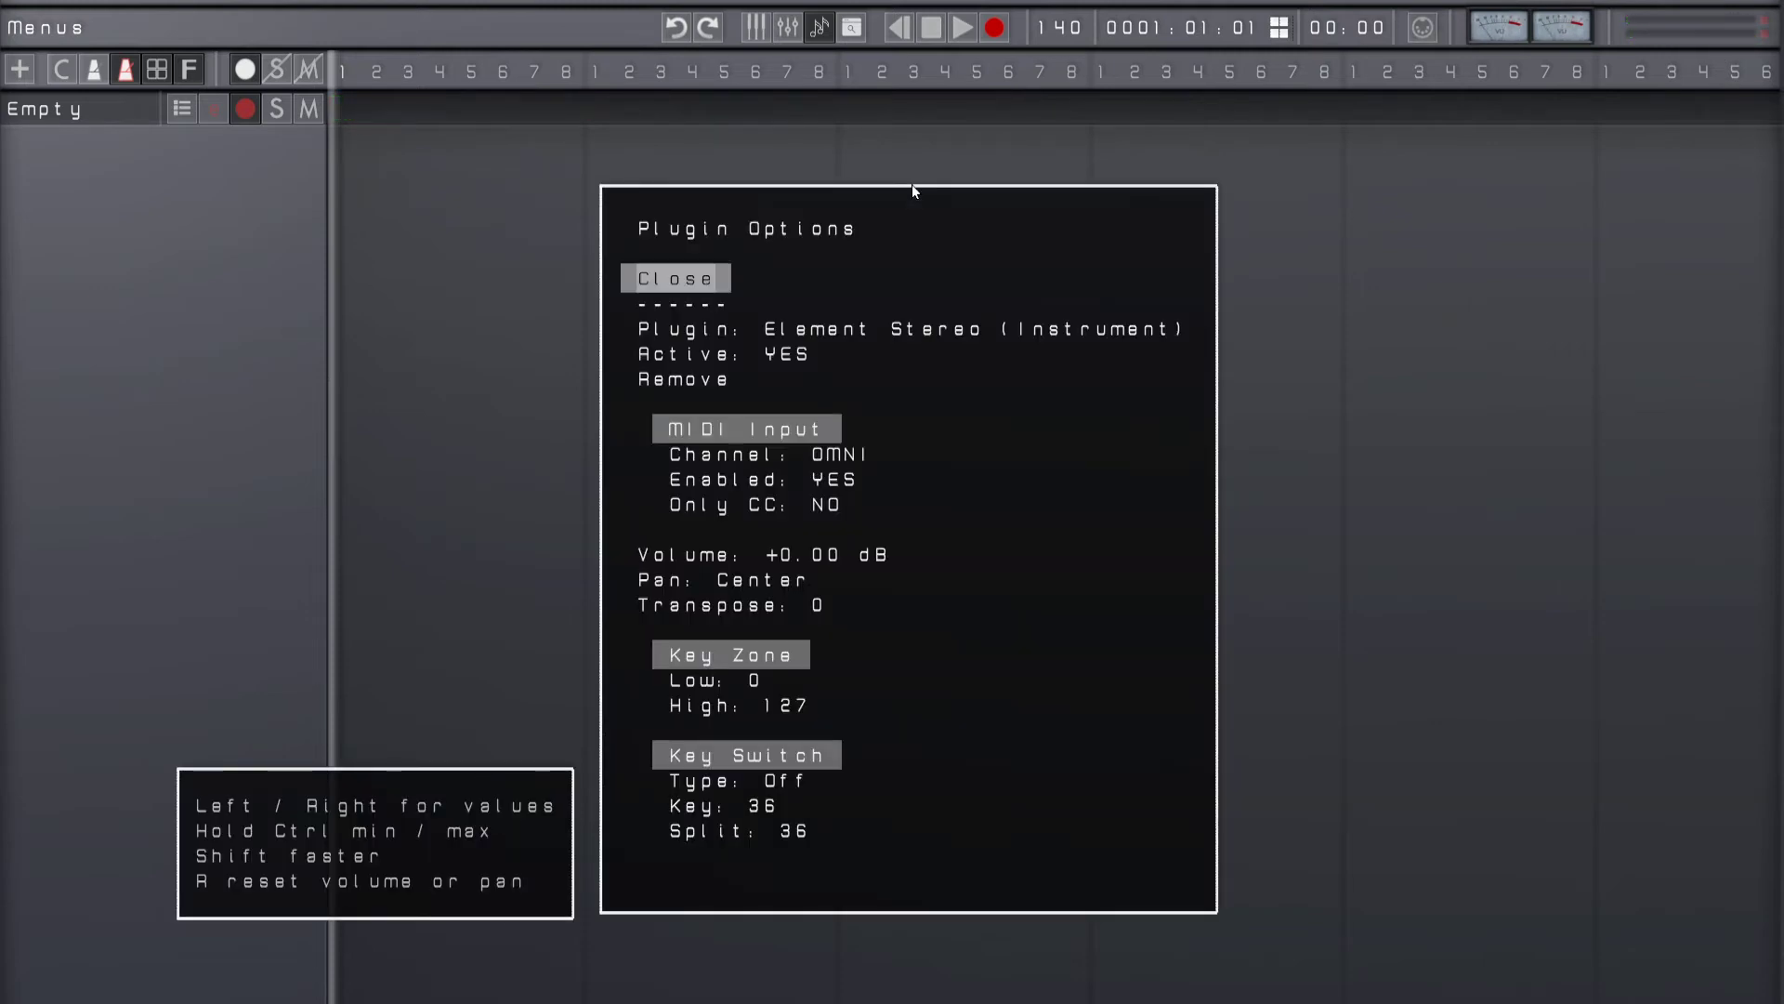
pyautogui.press('Down')
pyautogui.press('Escape')
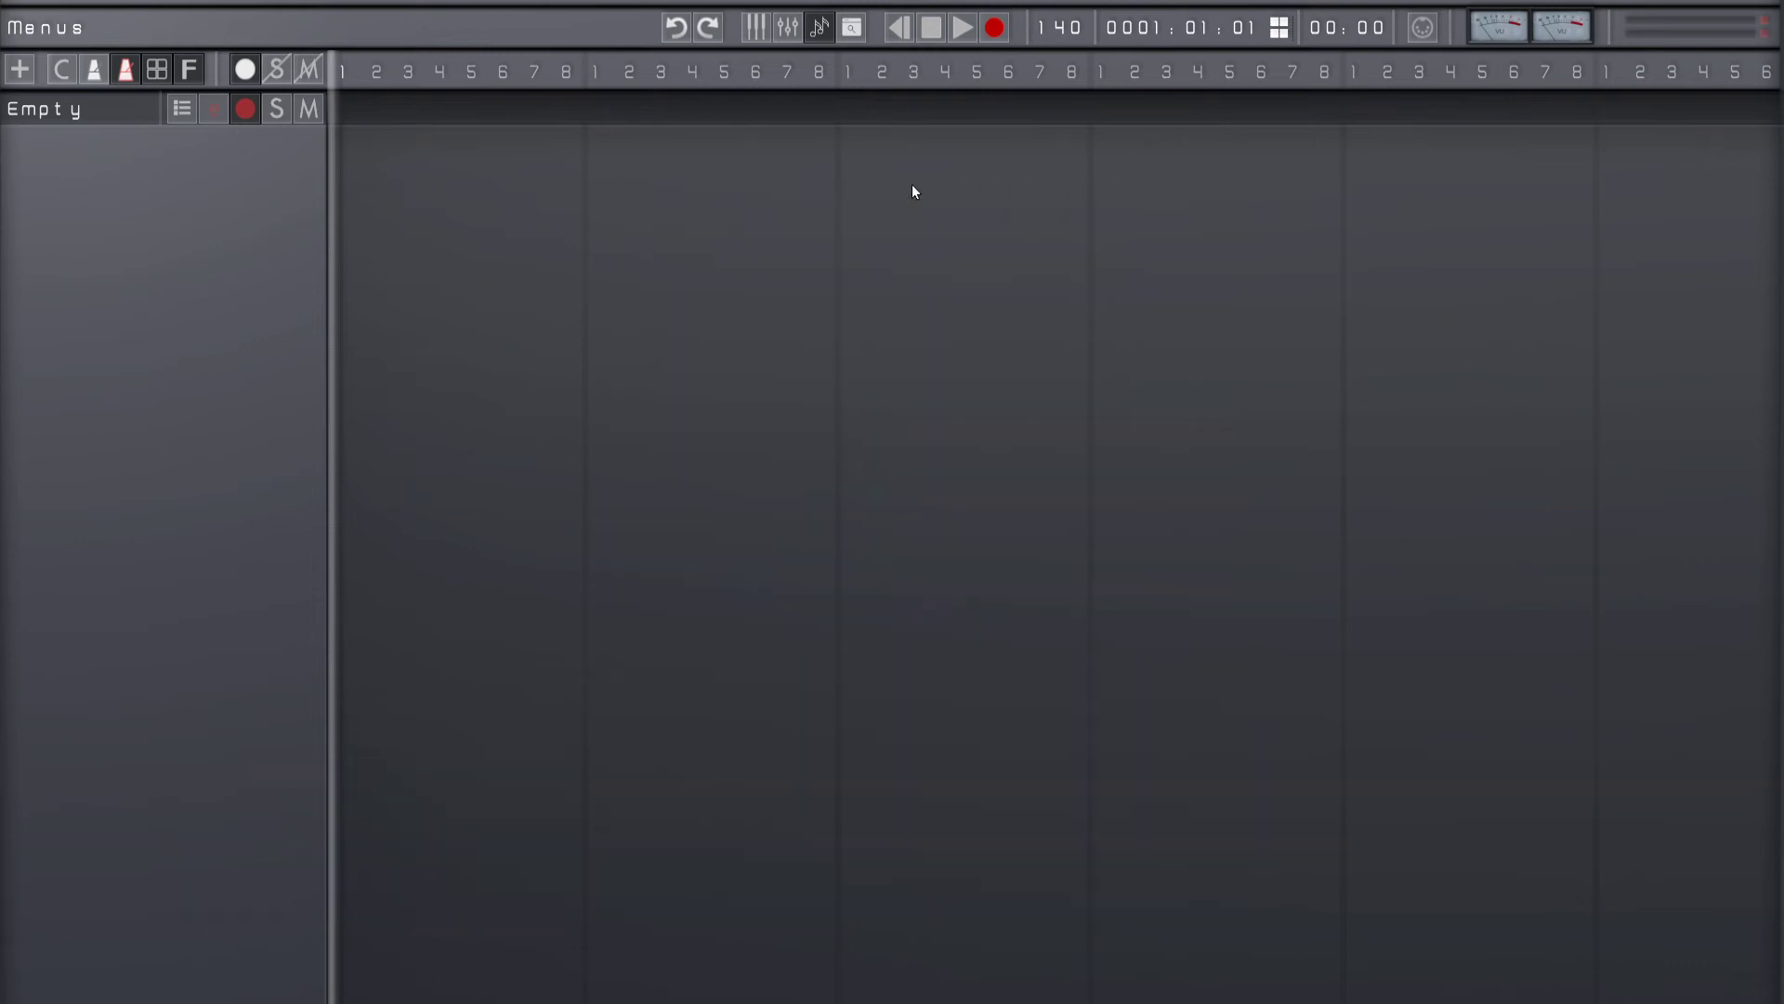
# Step: Adjust the track's volume up and down around +2.28 dB and clear the clip indicators on the meters
pyautogui.press('Up')
pyautogui.press('Down')
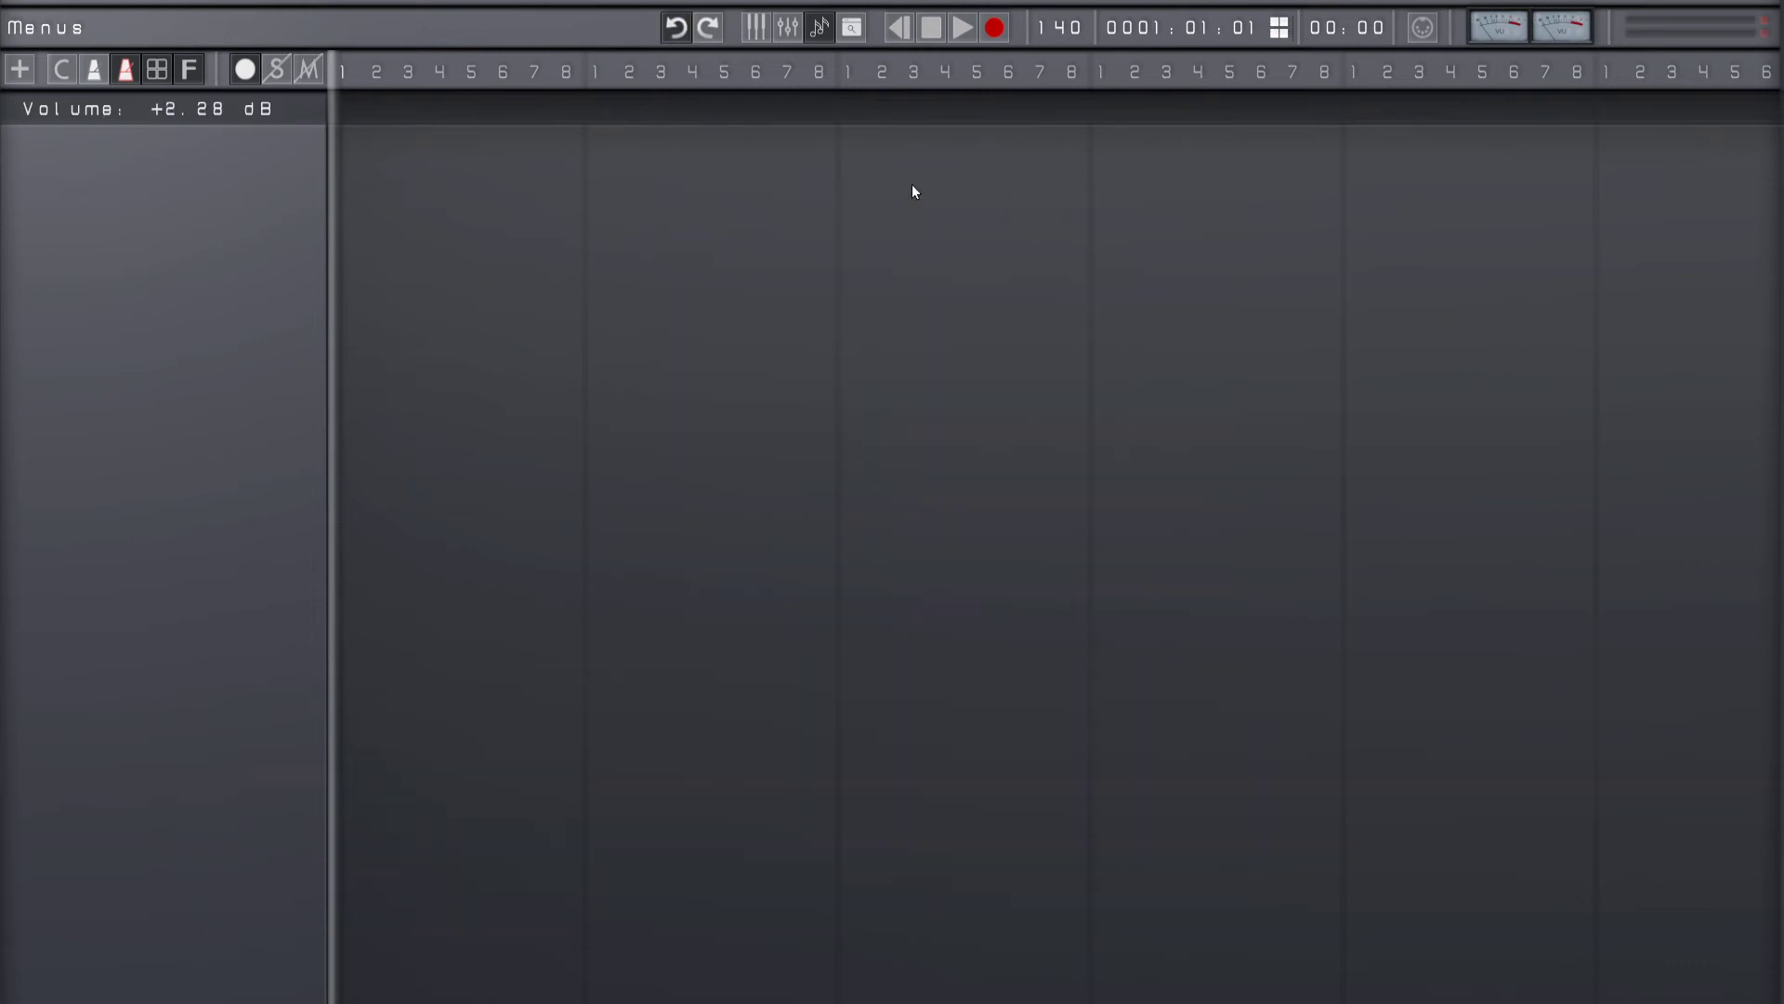
pyautogui.press('Up')
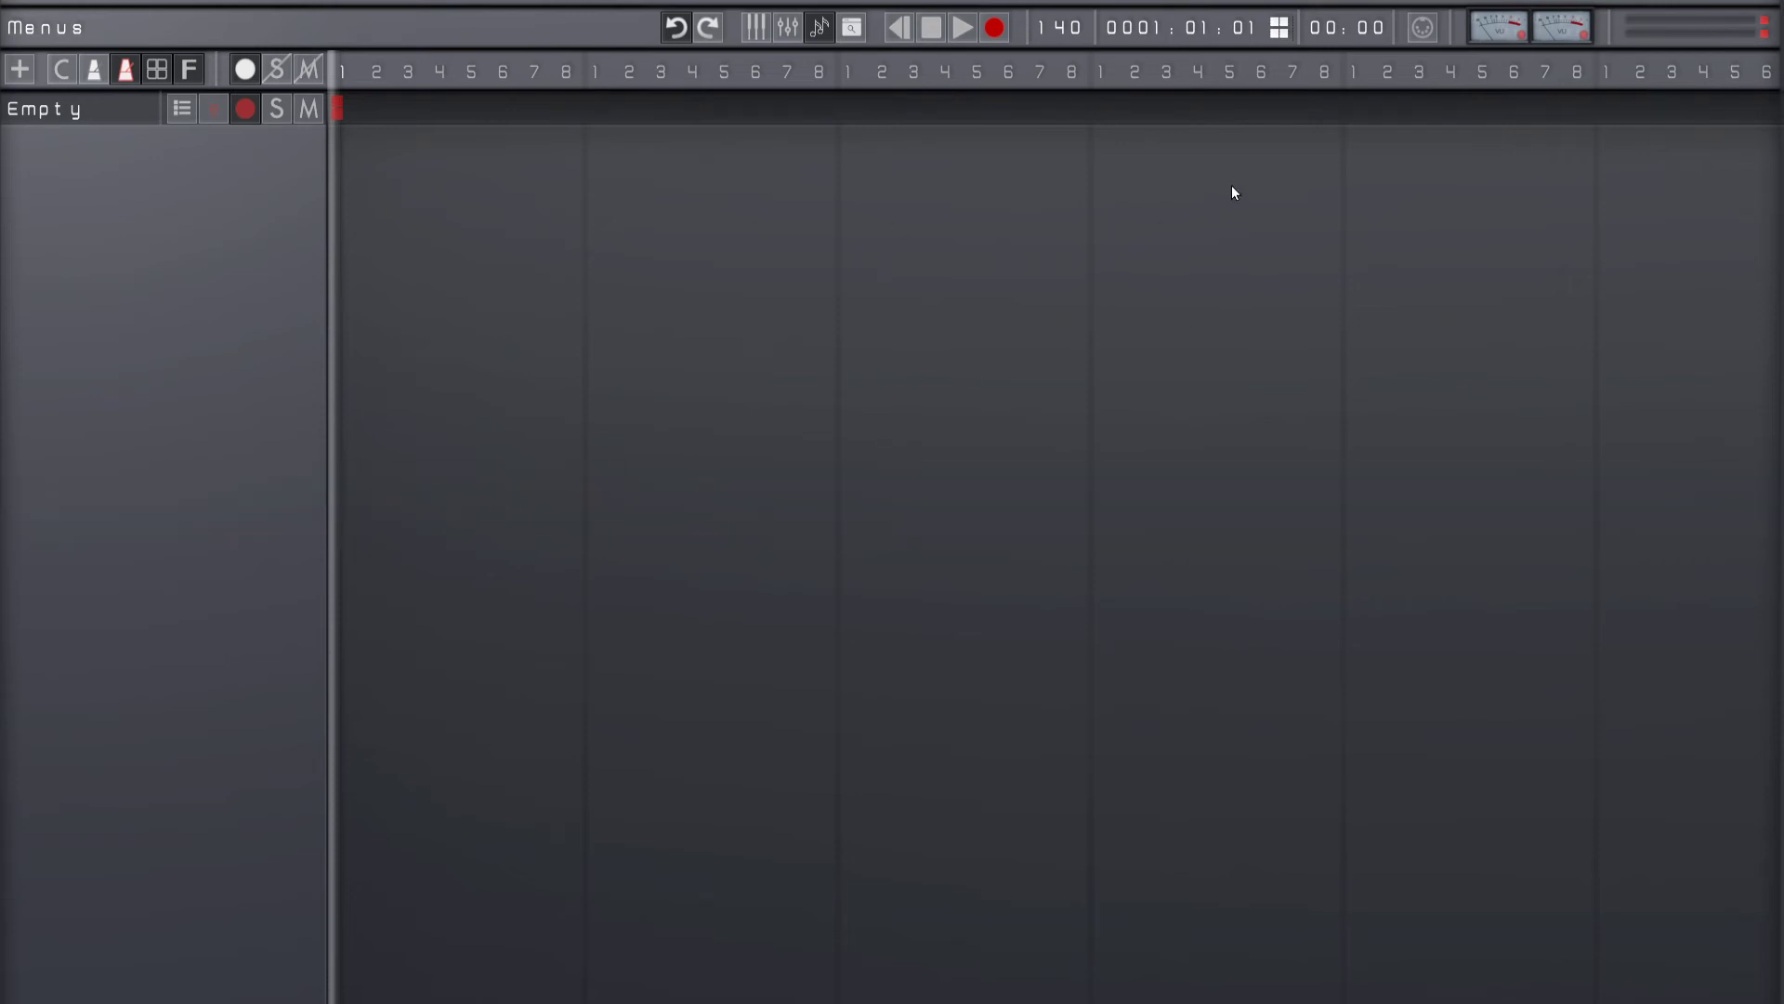
pyautogui.click(1574, 28)
# Step: Review the available transport and plugin commands and close the list
pyautogui.click(47, 28)
pyautogui.moveTo(603, 29)
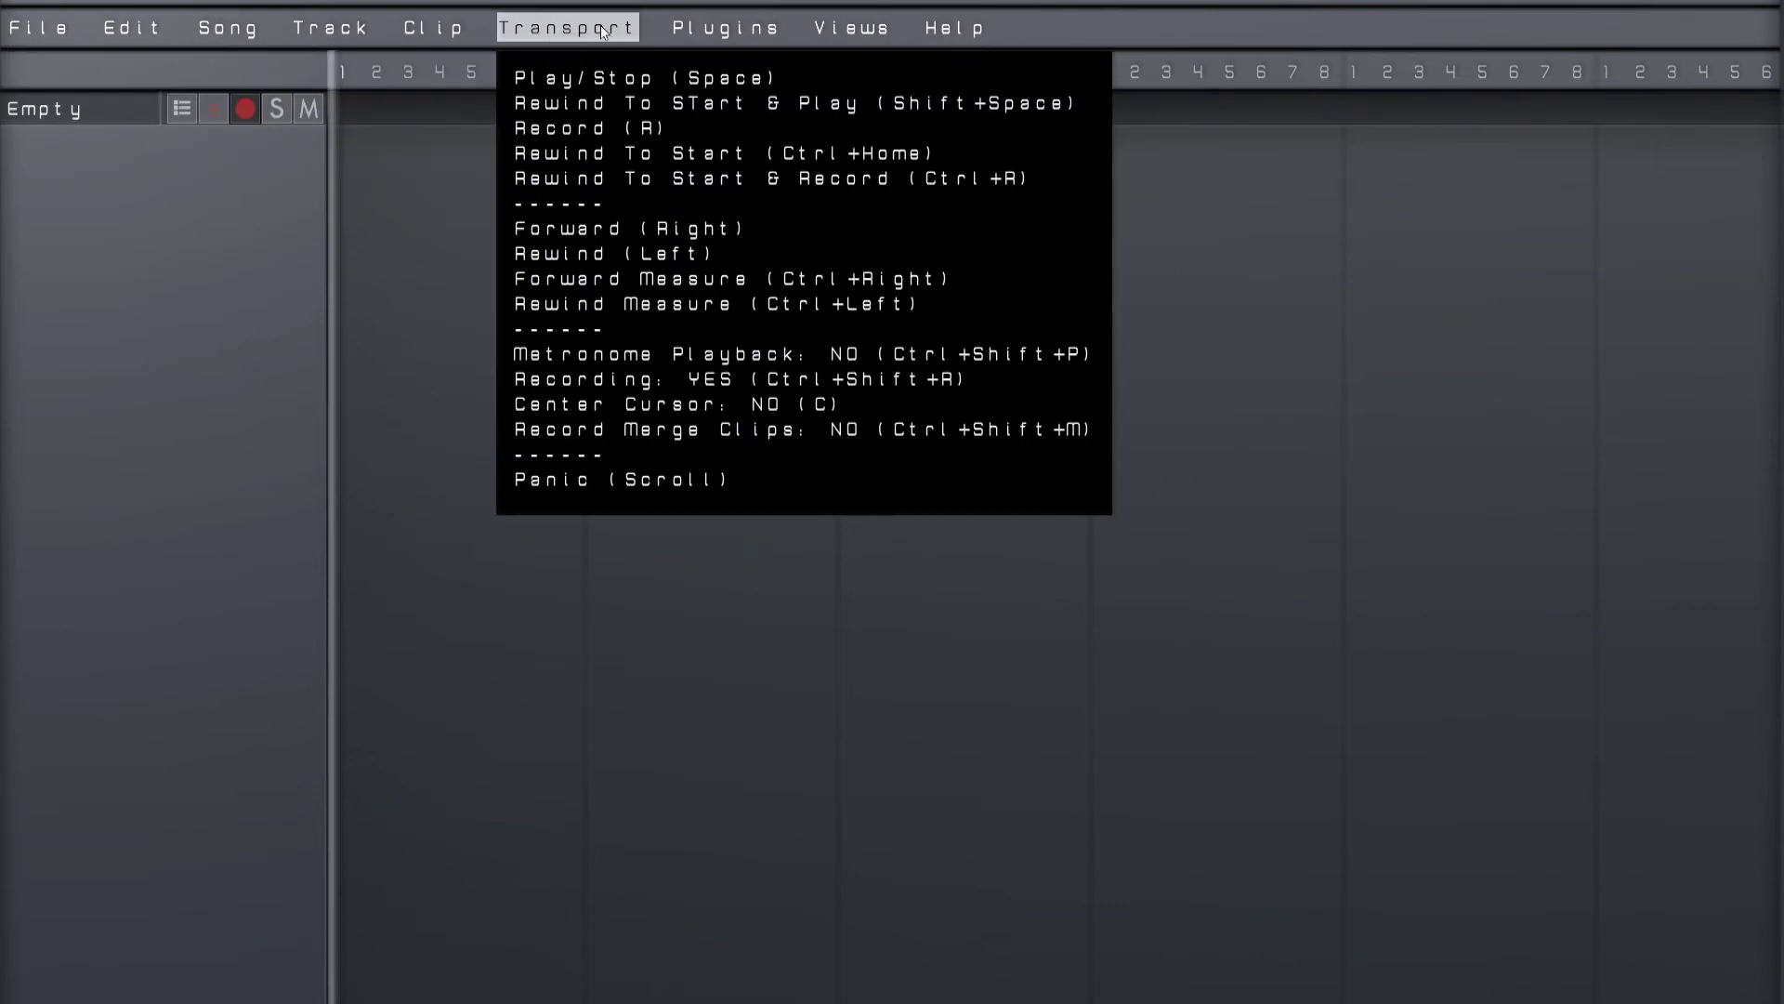
pyautogui.moveTo(733, 28)
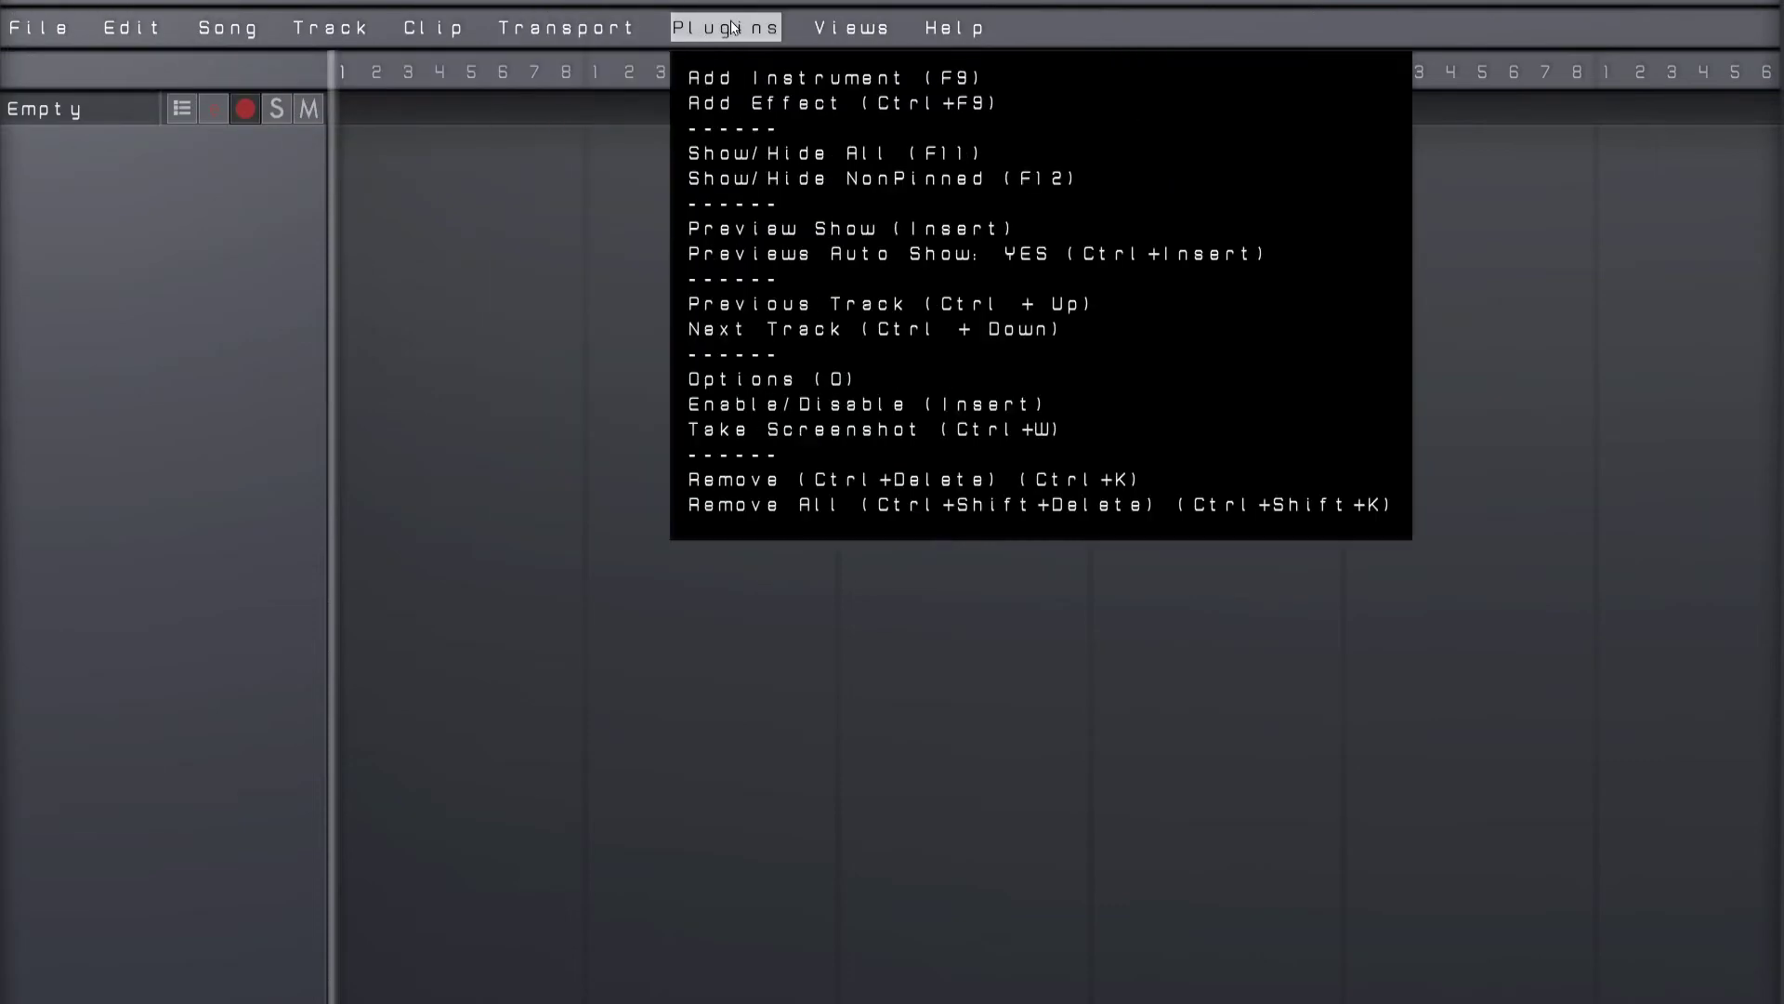
pyautogui.click(746, 22)
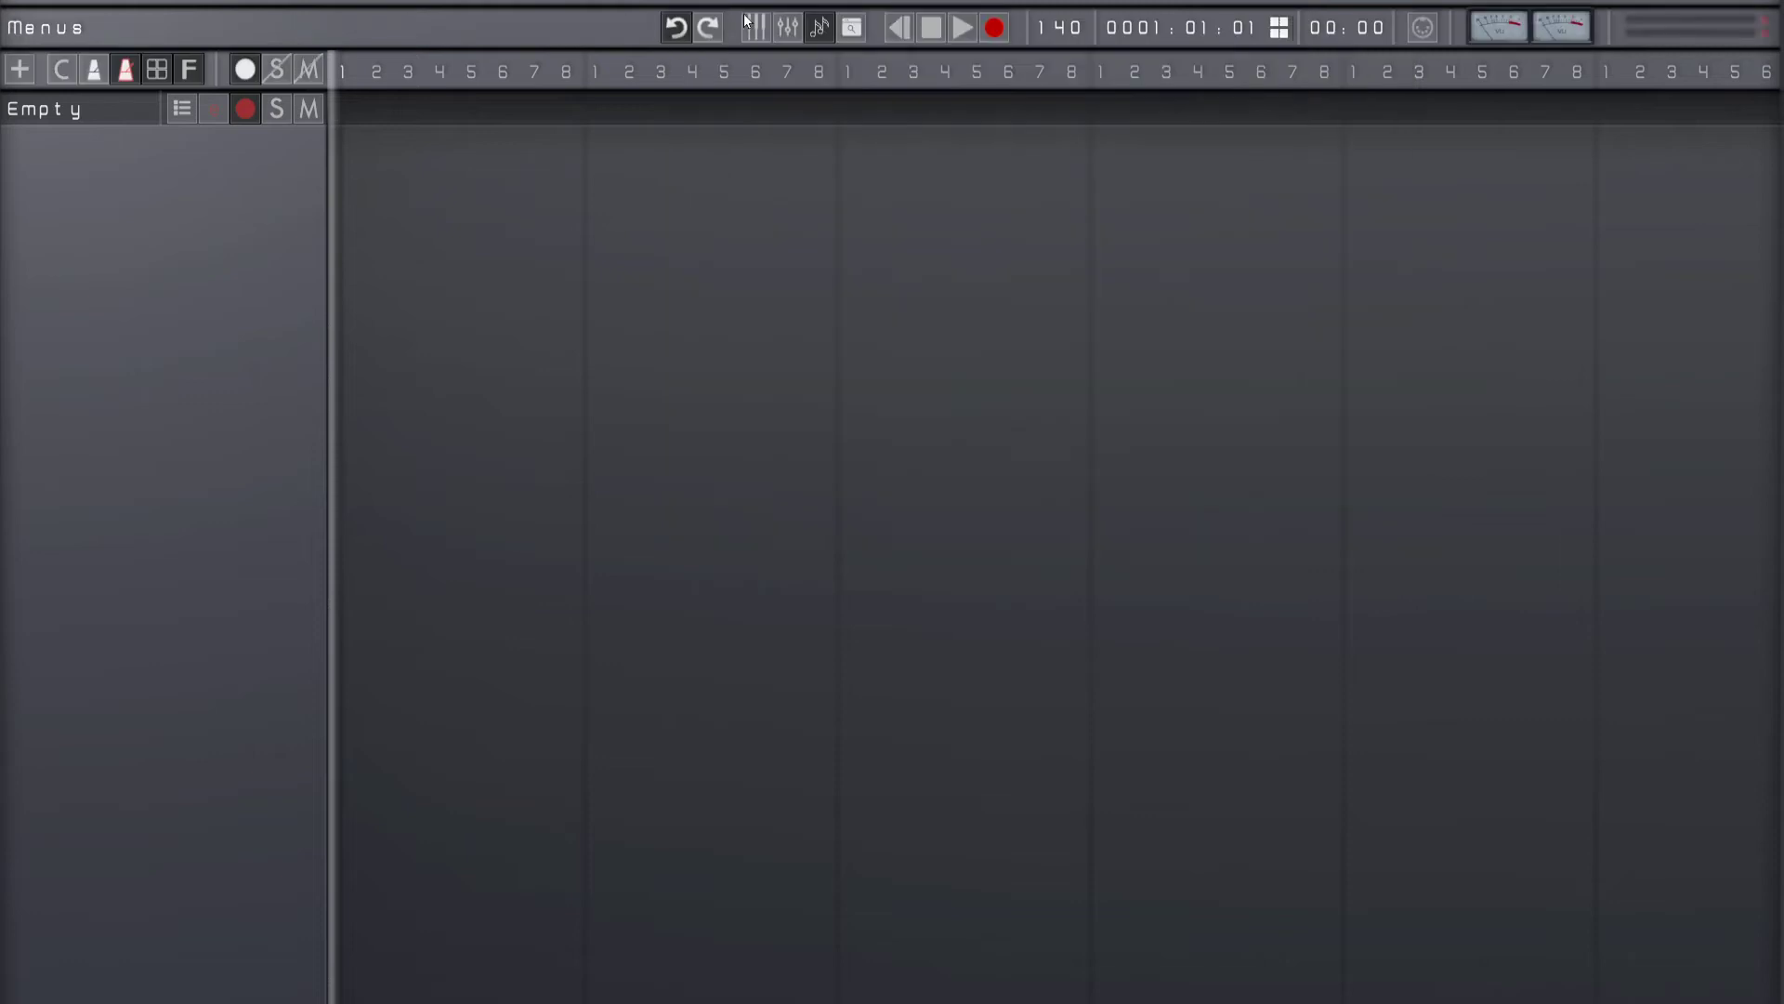
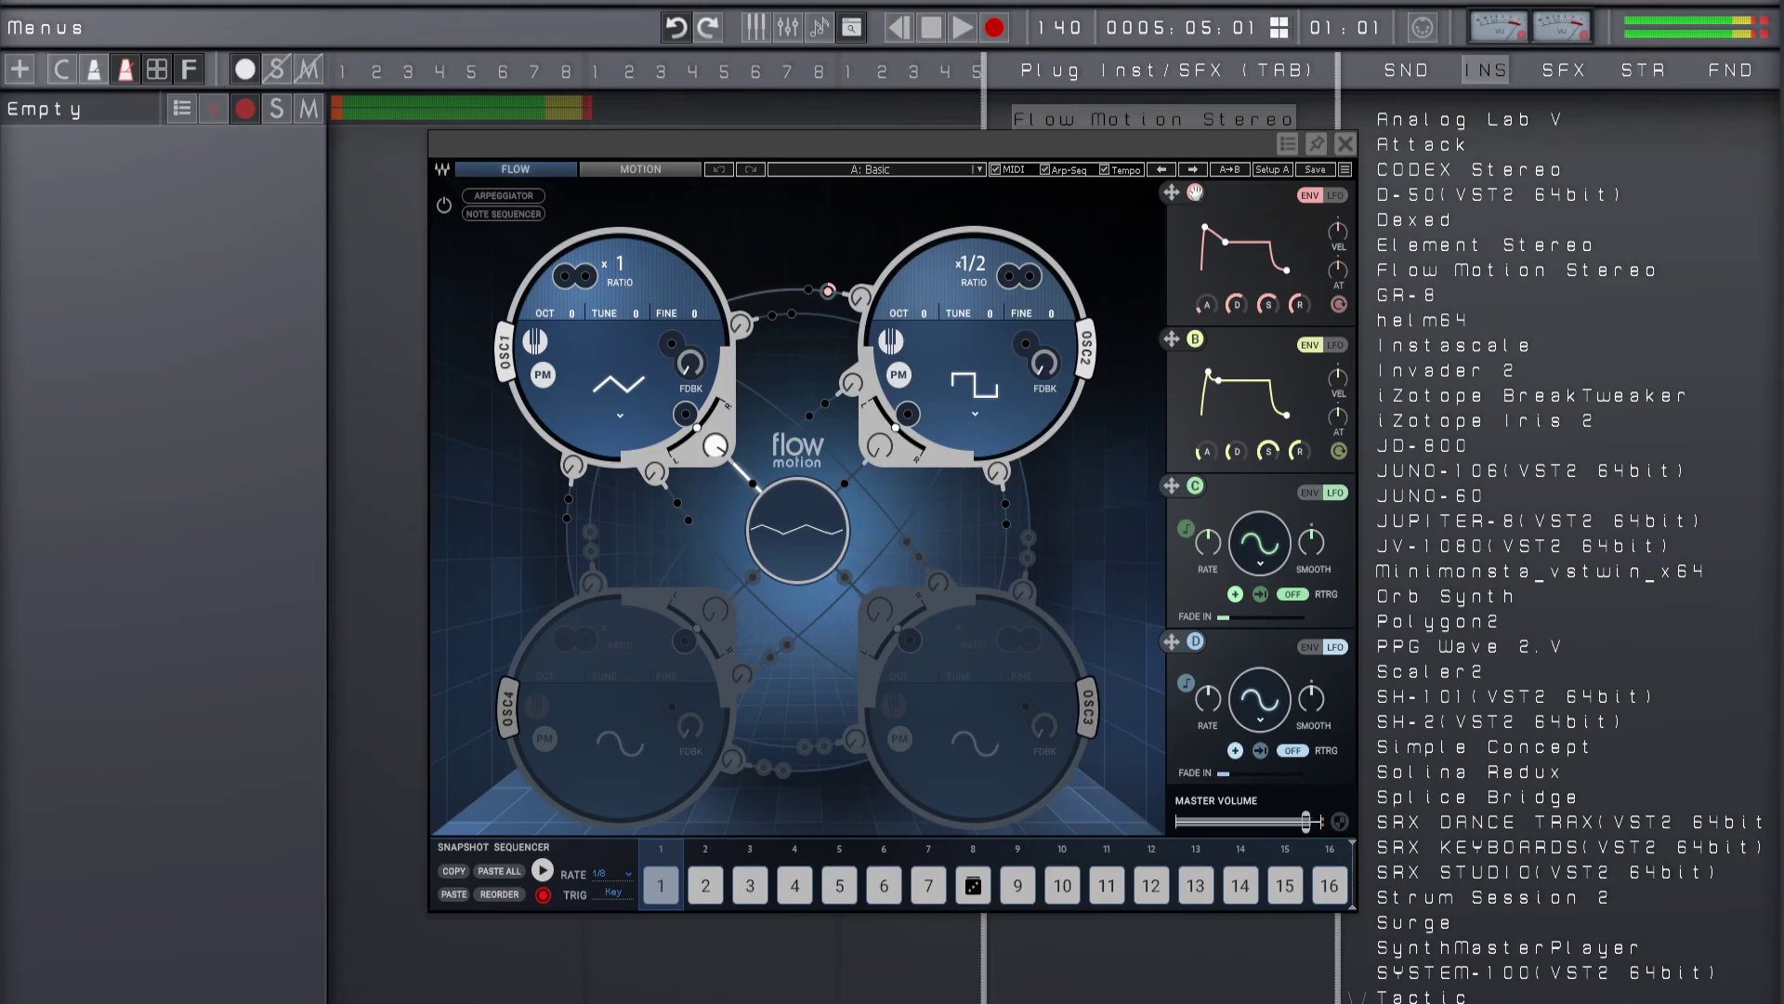
# Step: Advance Flow Motion Stereo through its presets, hide the plugin browser and play the project from the start
pyautogui.click(1194, 171)
pyautogui.click(1194, 171)
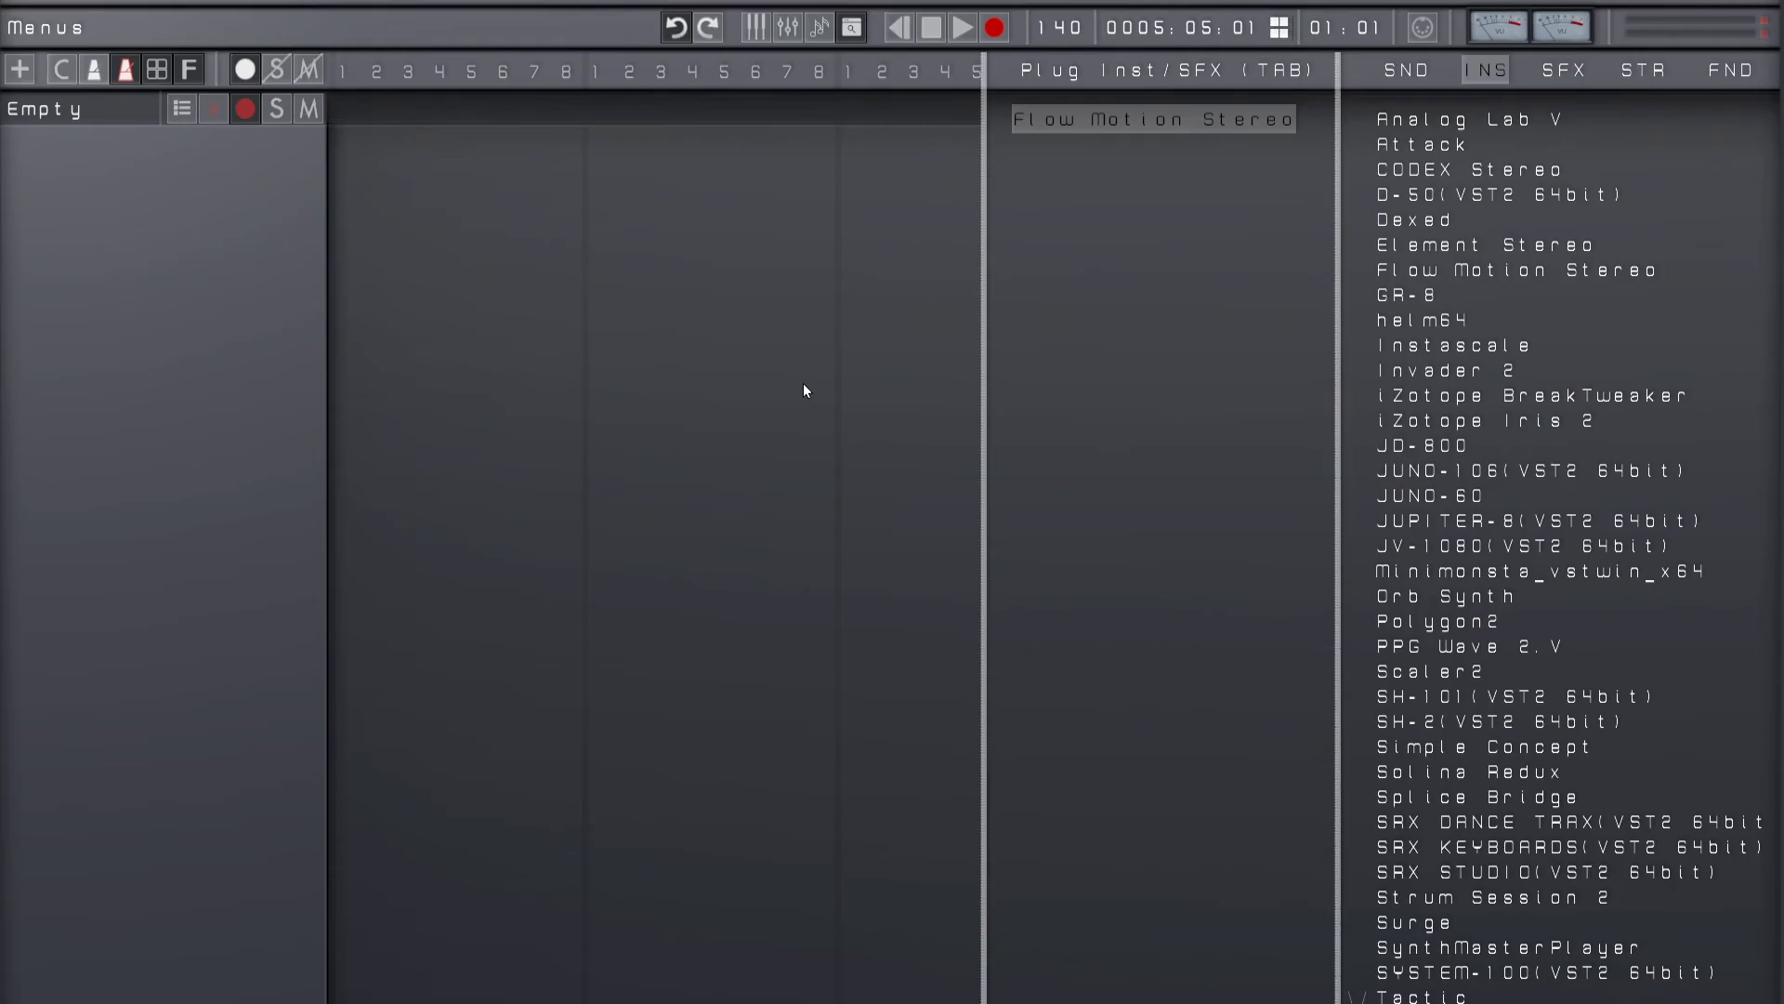
pyautogui.press('Tab')
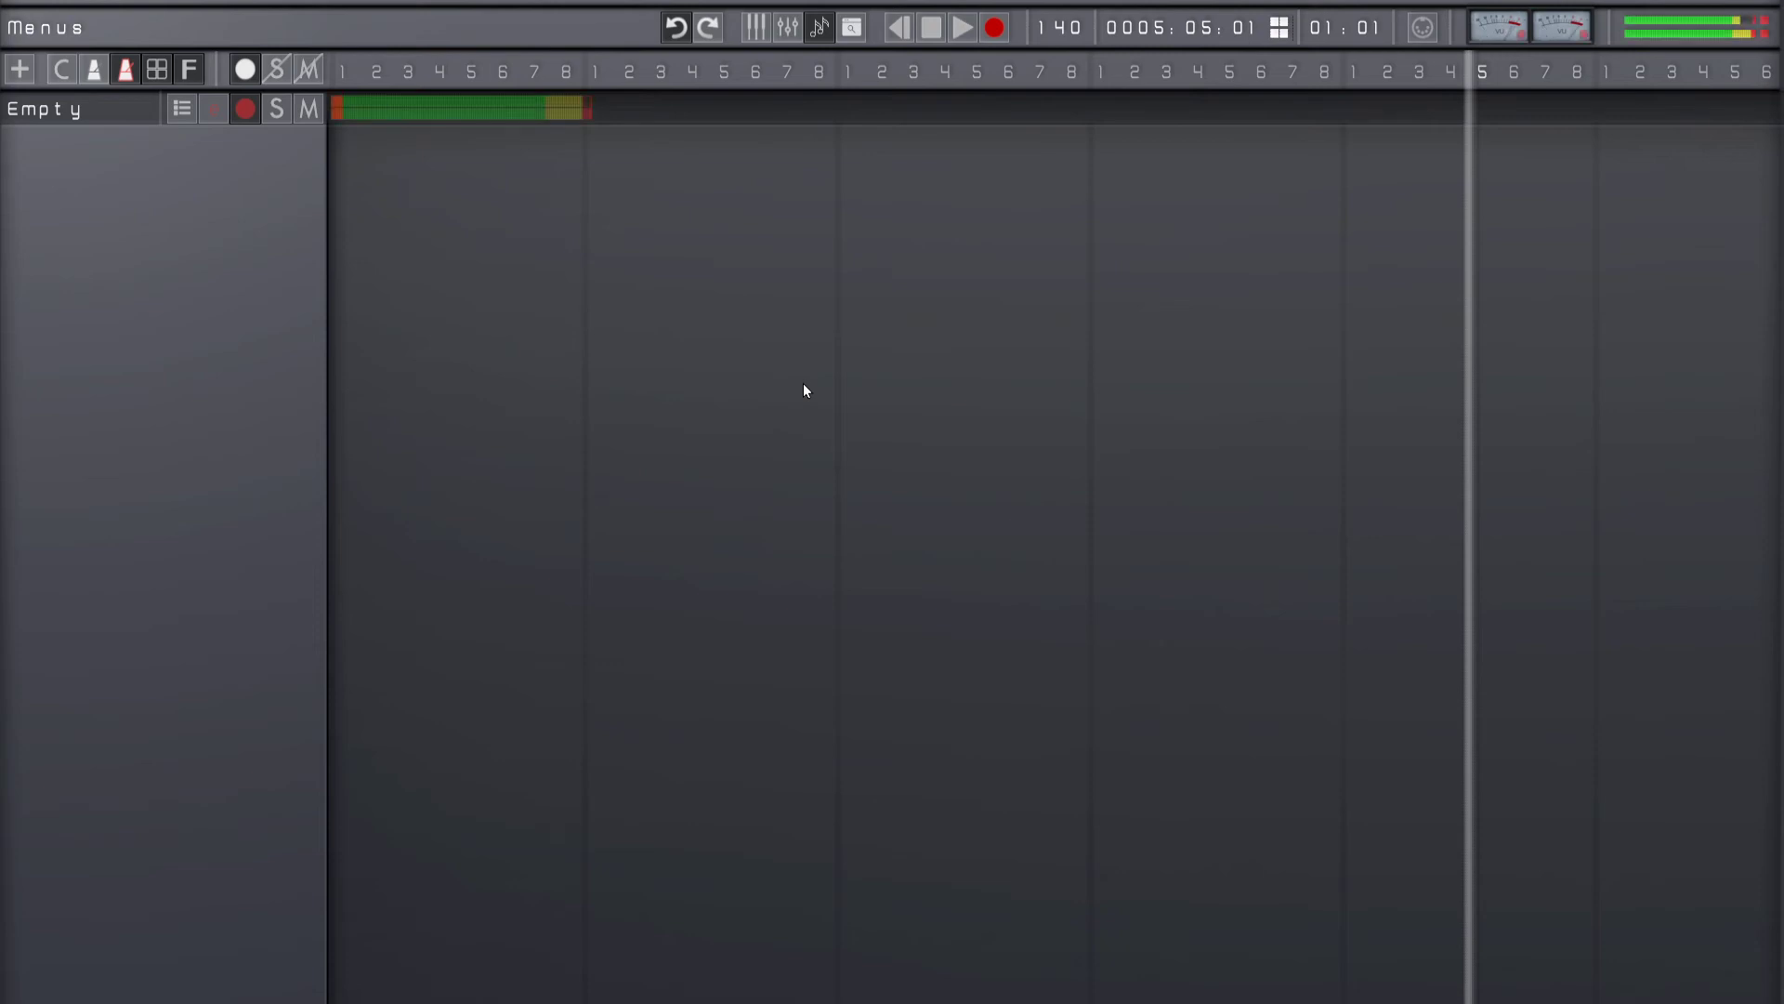
pyautogui.press('Home')
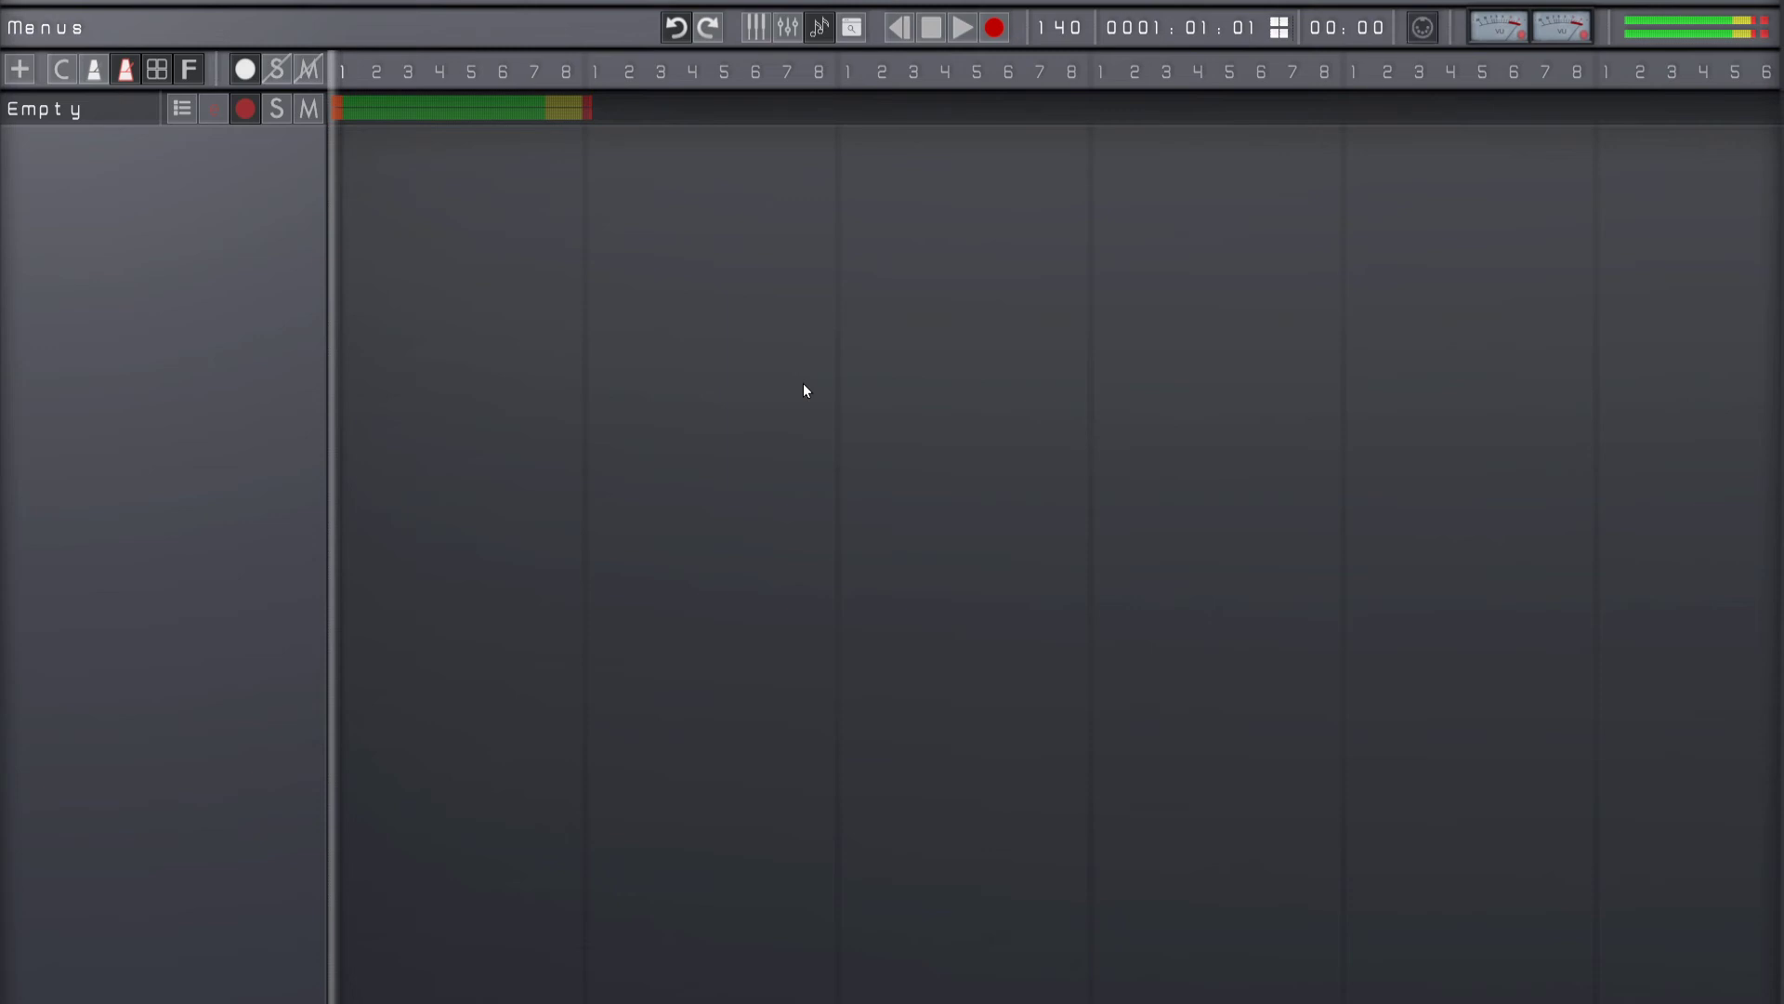
pyautogui.press('space')
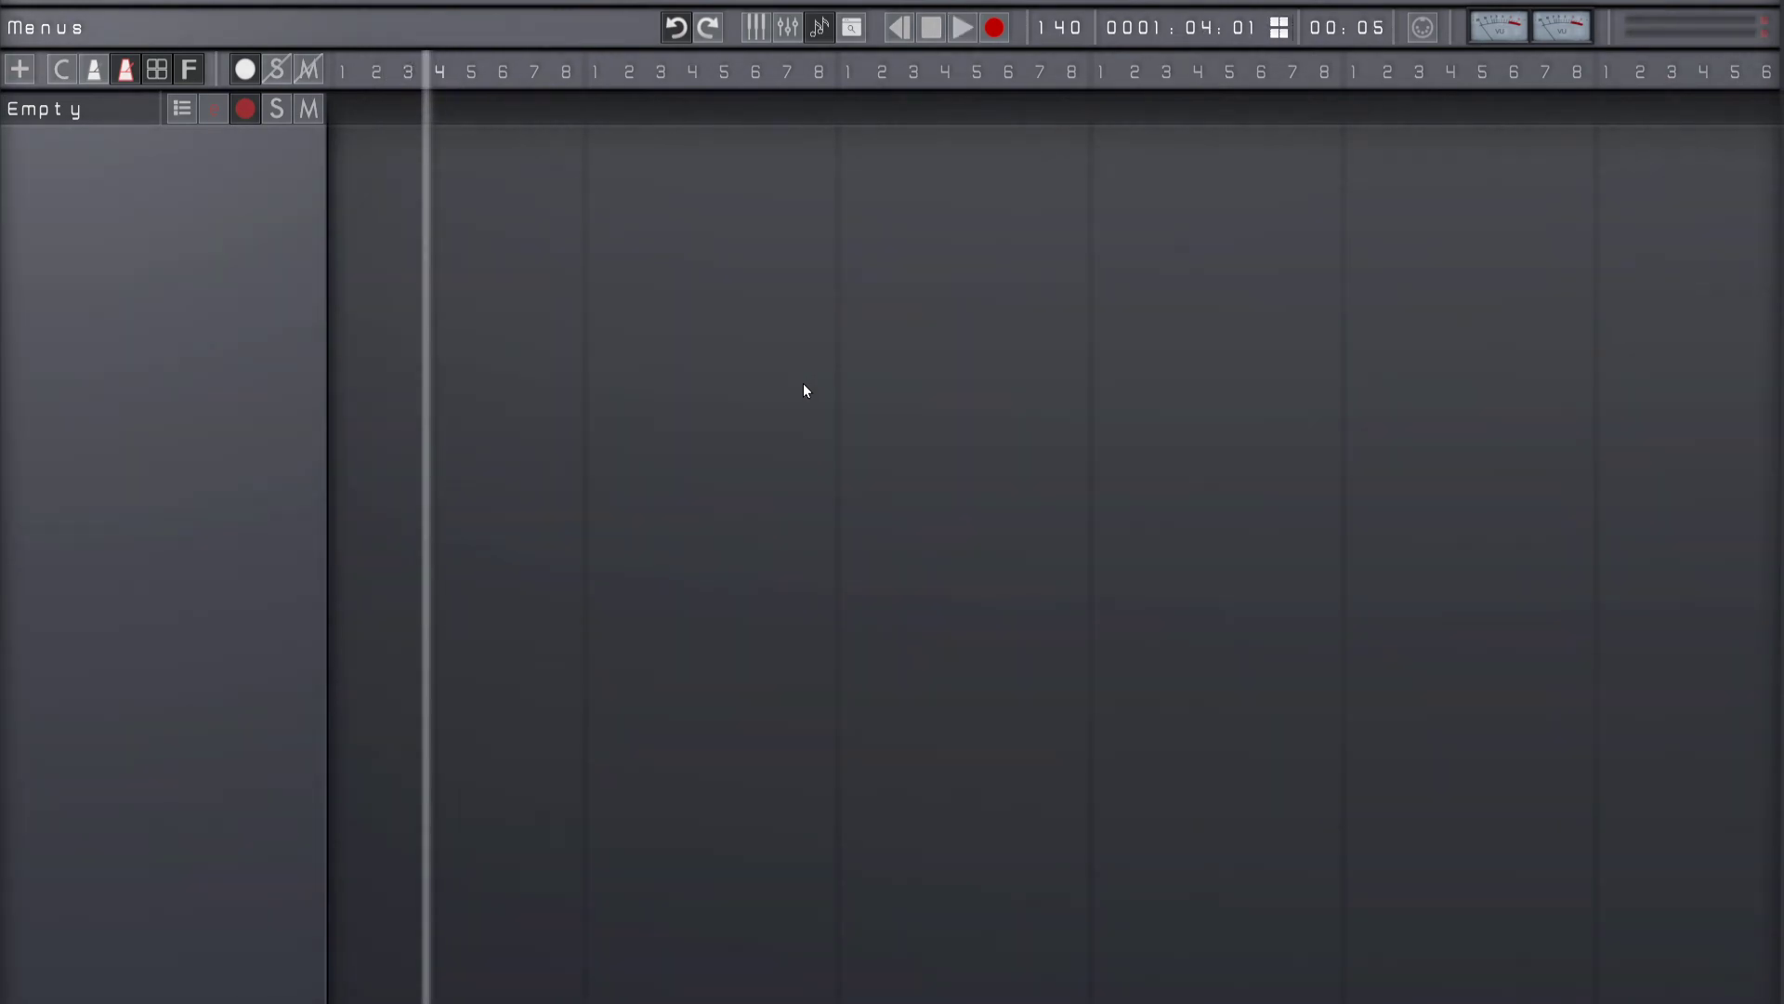
# Step: Add a new track with the name UnNamed and load the Element Stereo instrument onto it
pyautogui.hotkey('ctrl', 'n')
pyautogui.press('Return')
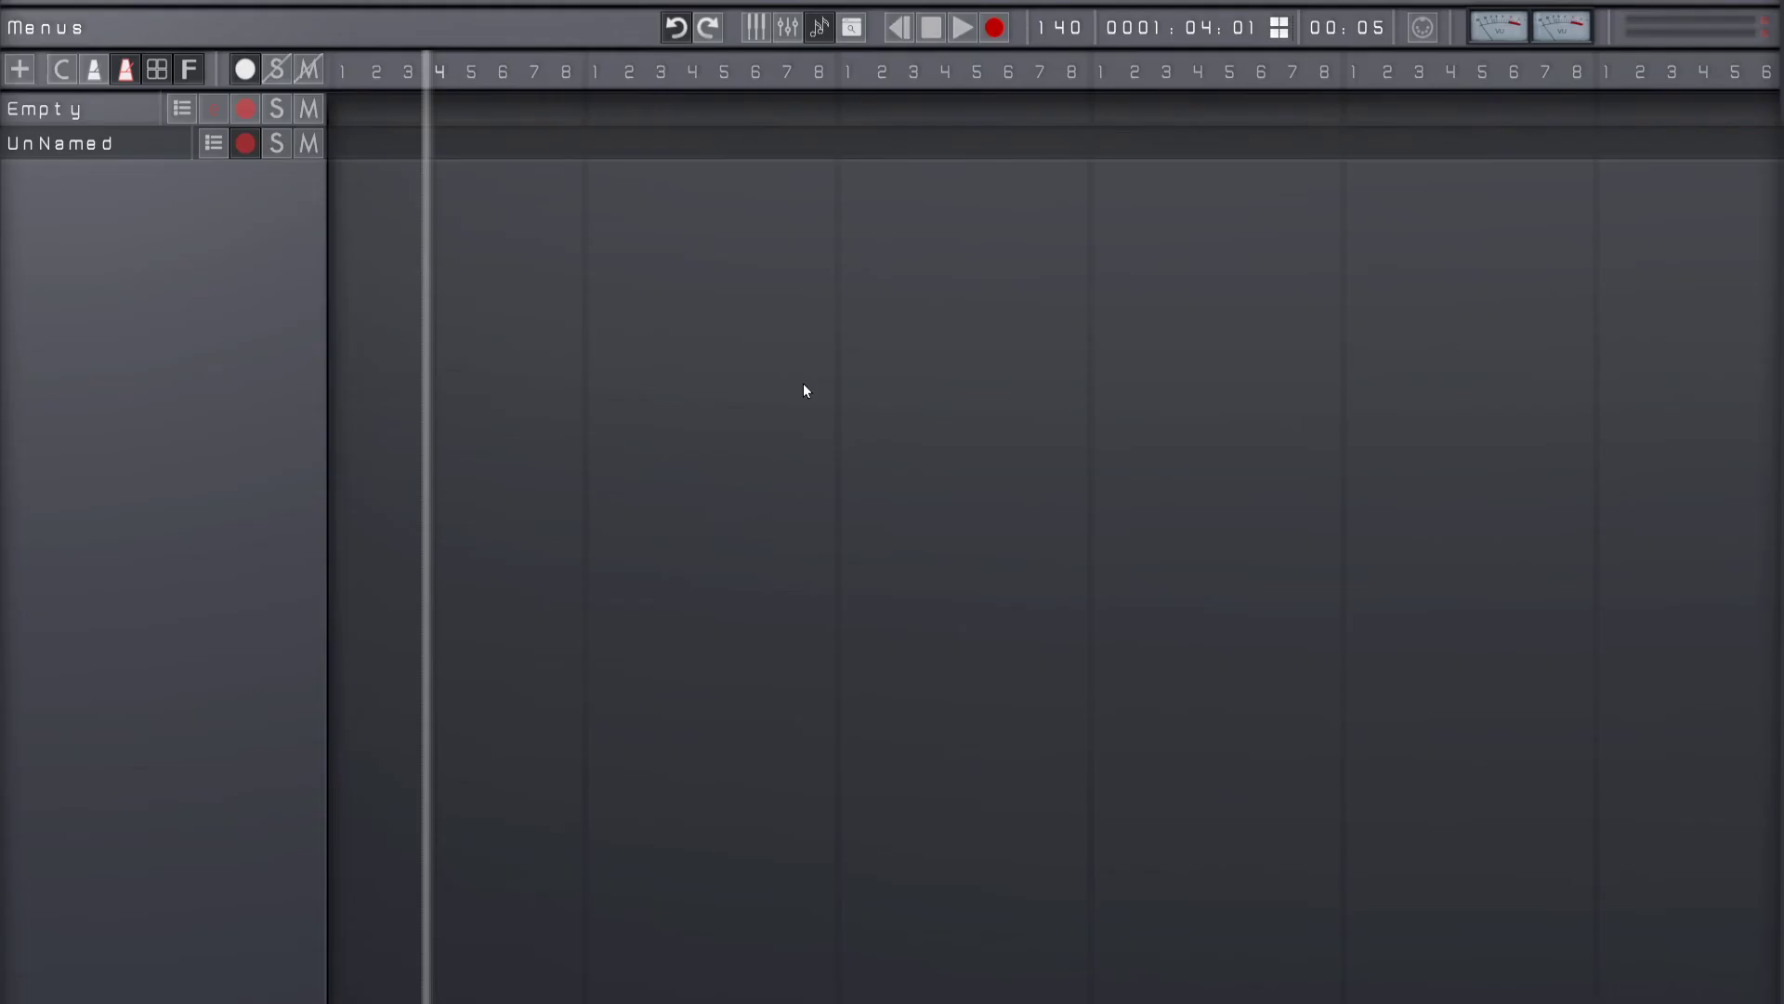
pyautogui.press('Up')
pyautogui.press('Tab')
pyautogui.click(1502, 247)
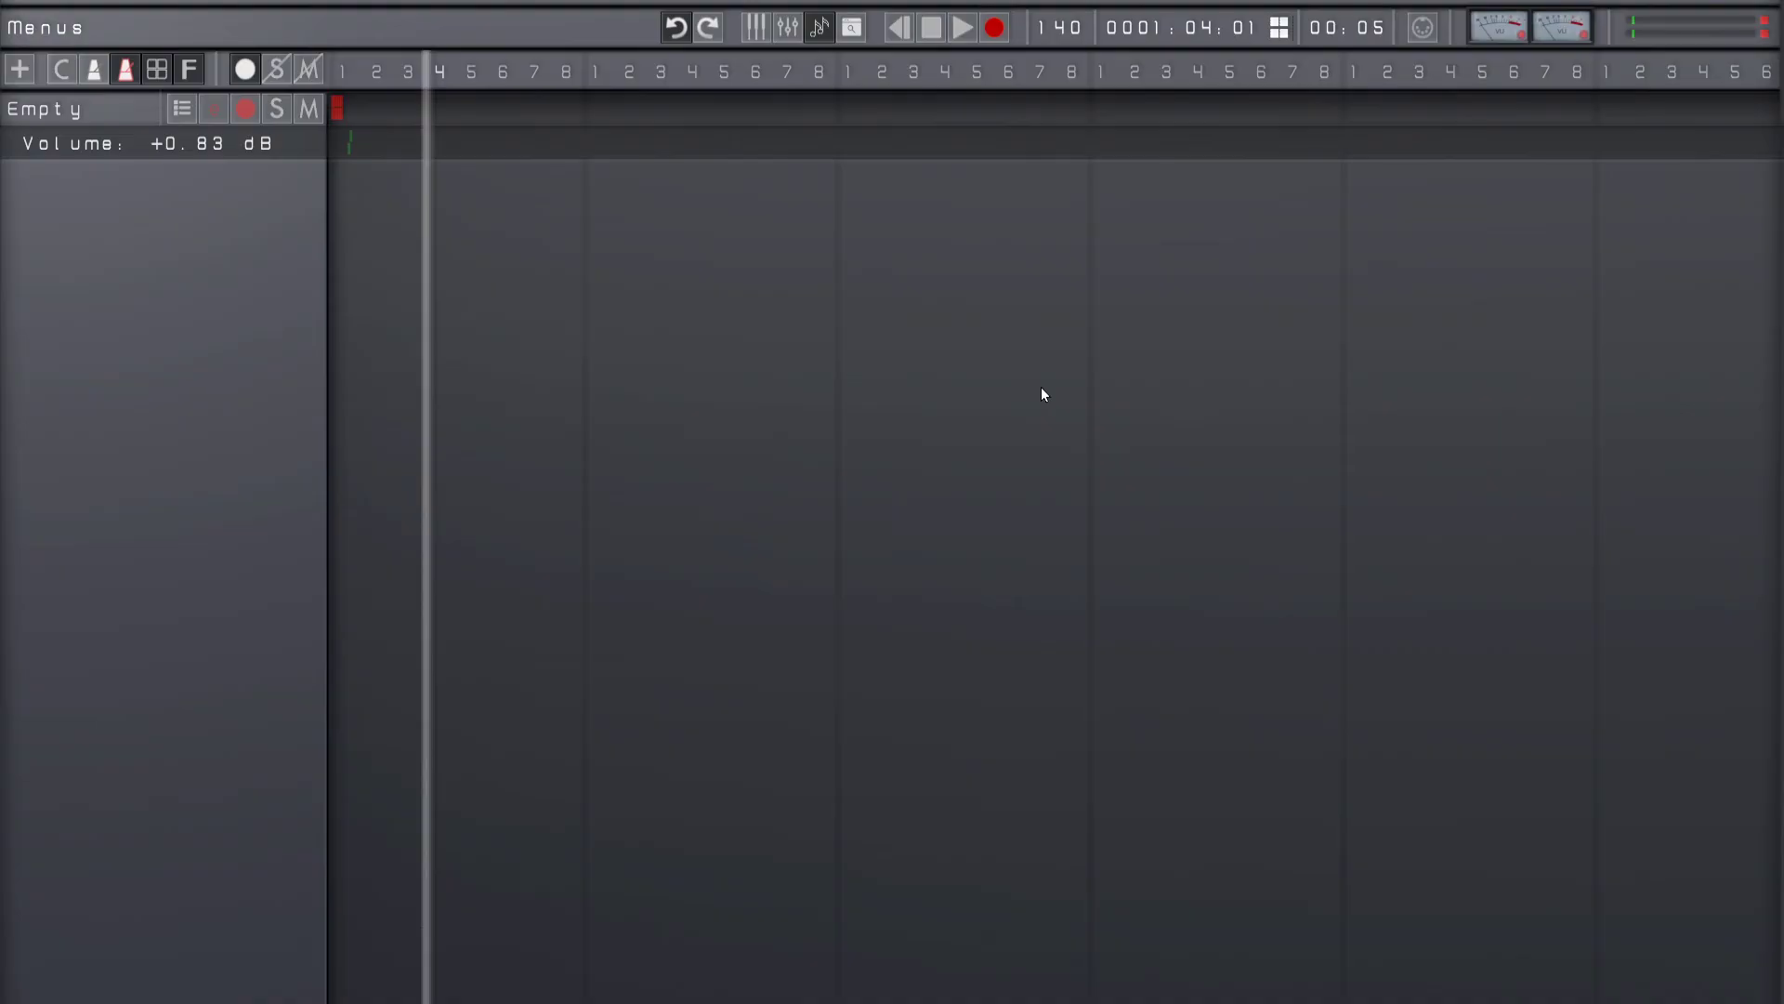
# Step: Record a short part at the start of the UnNamed track and play it back
pyautogui.press('space')
pyautogui.press('r')
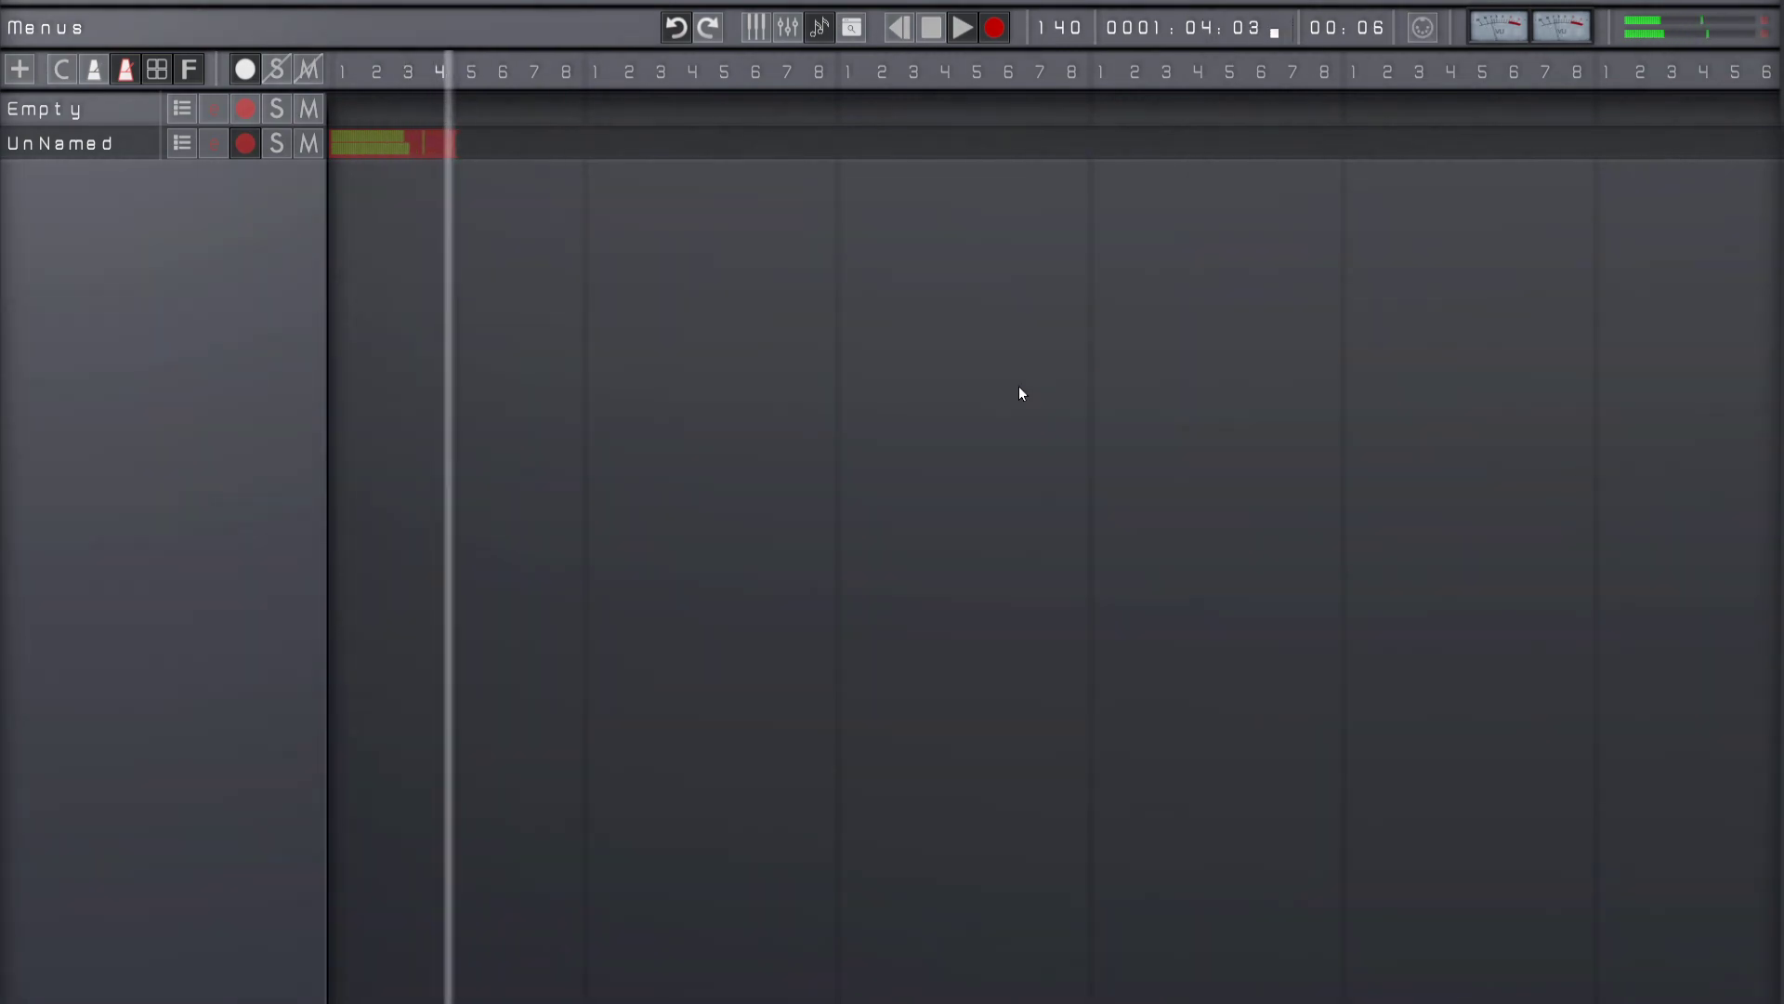
pyautogui.press('space')
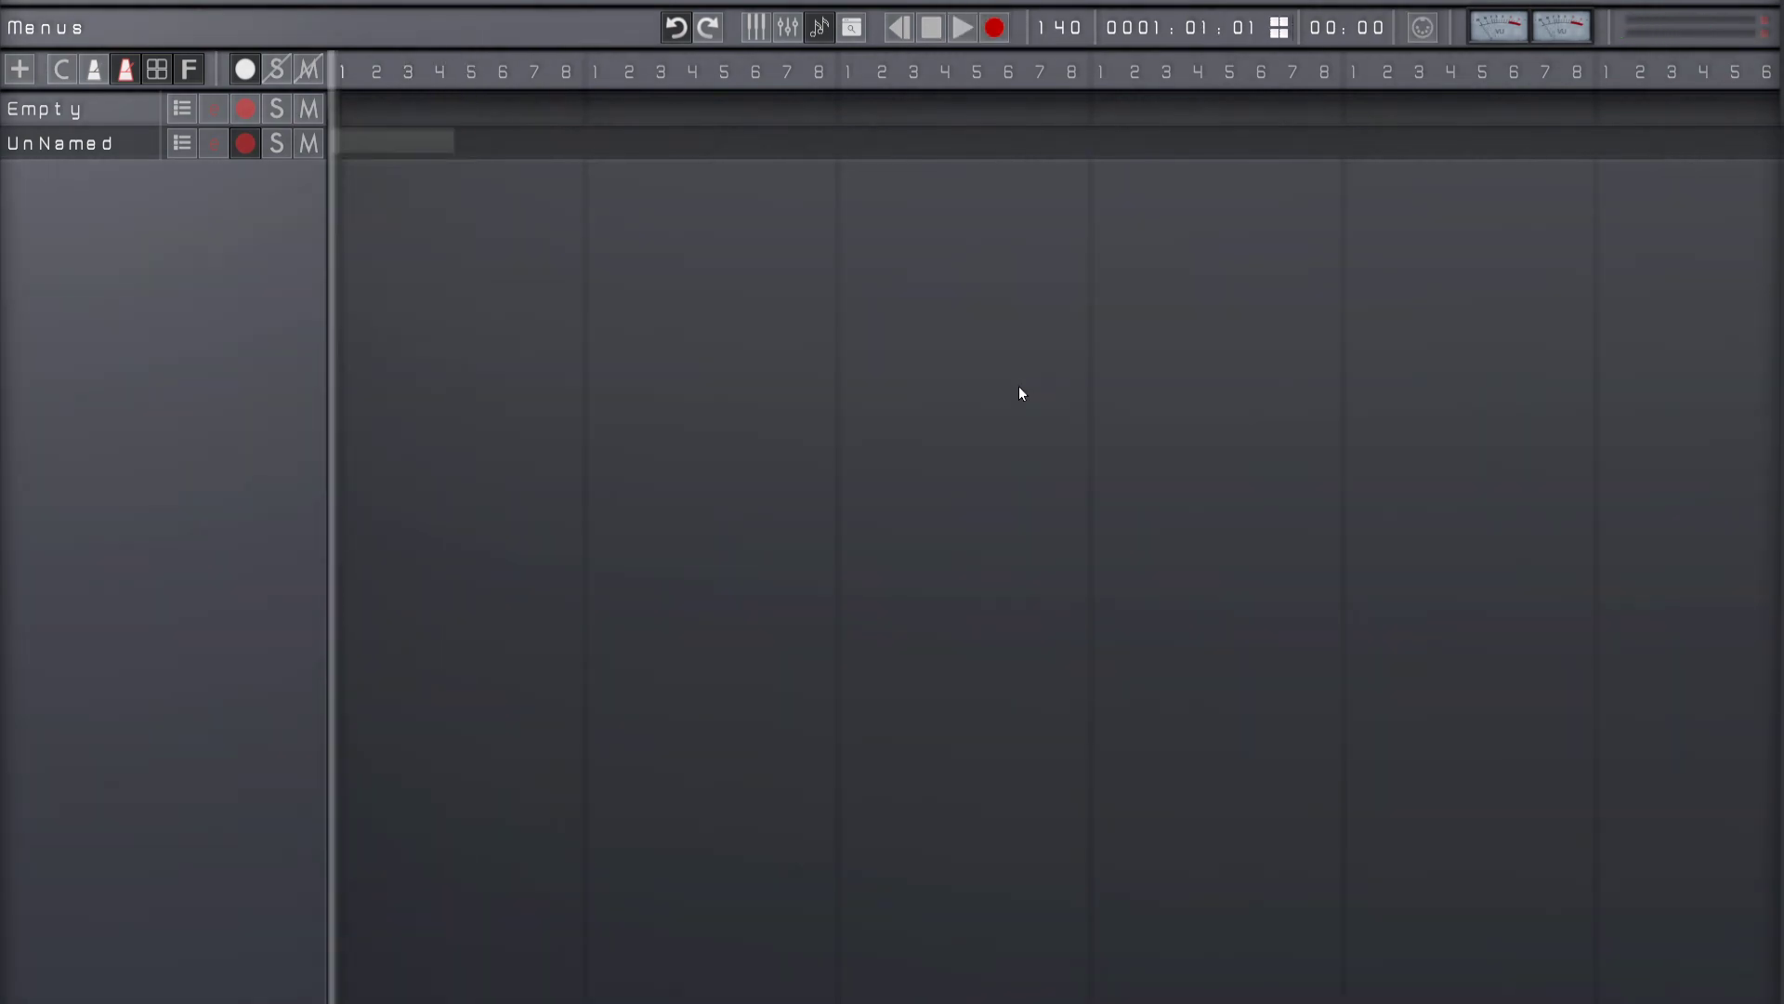
pyautogui.press('space')
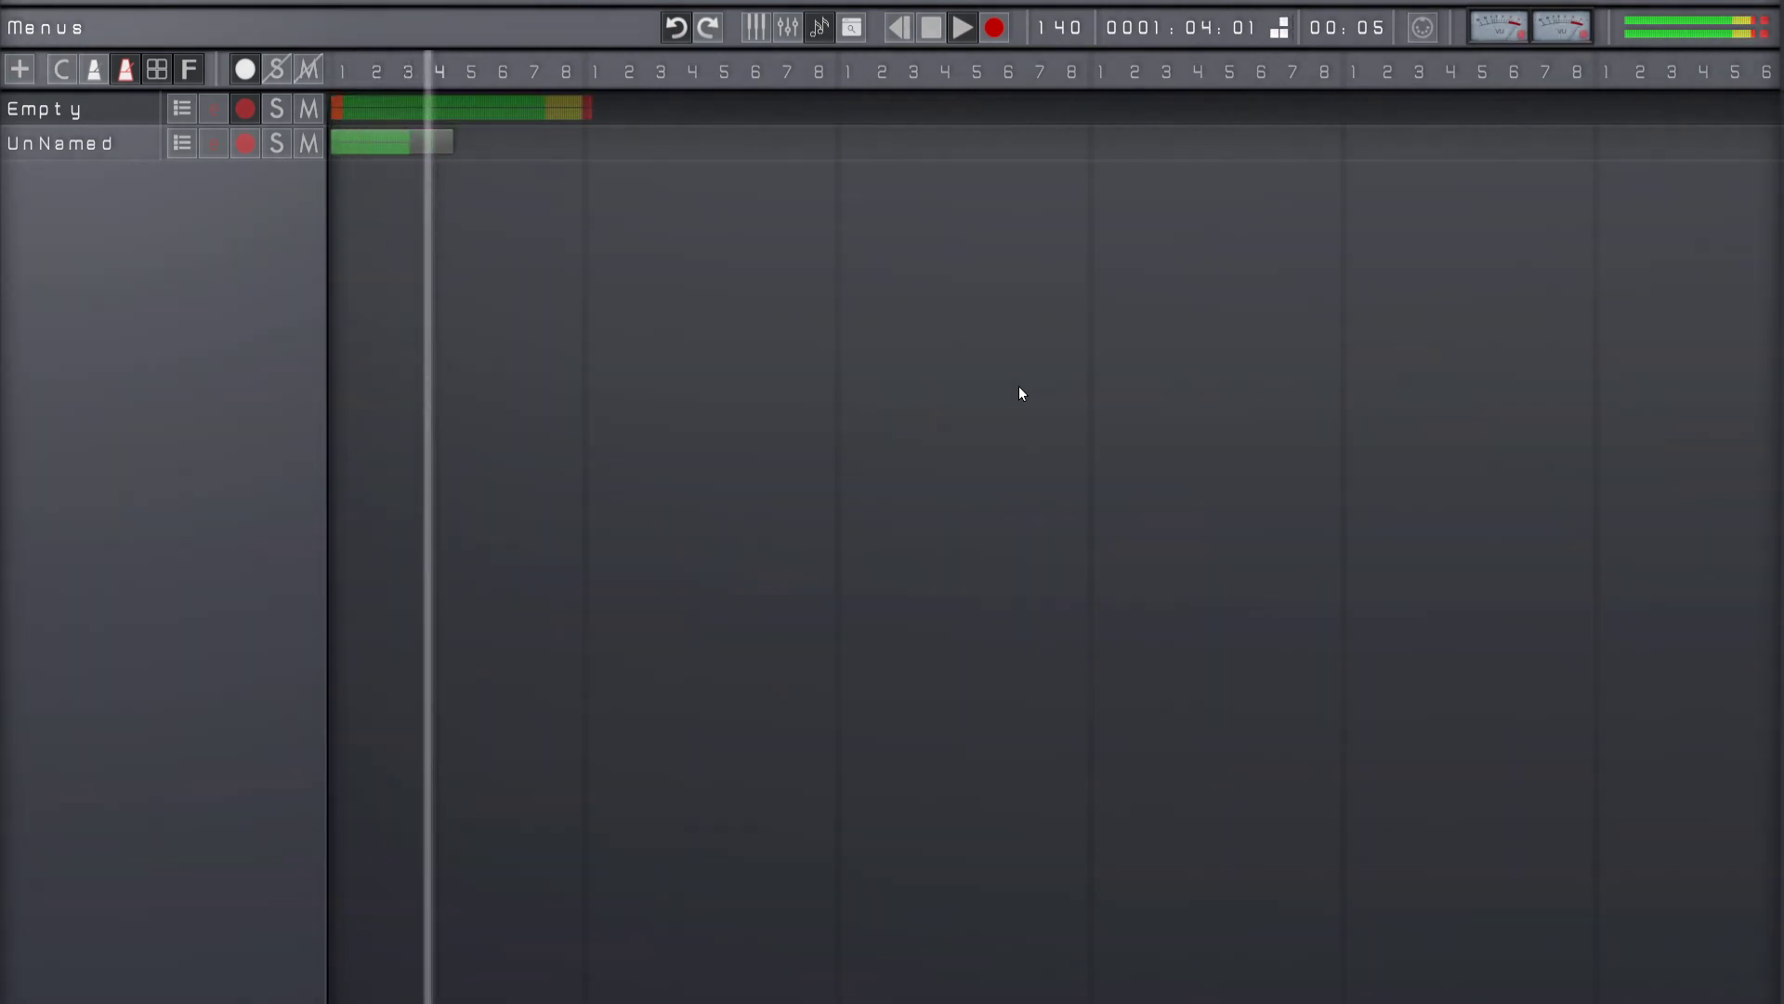
# Step: Stop playback and lower the Empty track's volume in its track options
pyautogui.press('space')
pyautogui.press('Return')
pyautogui.press('Down')
pyautogui.press('Down')
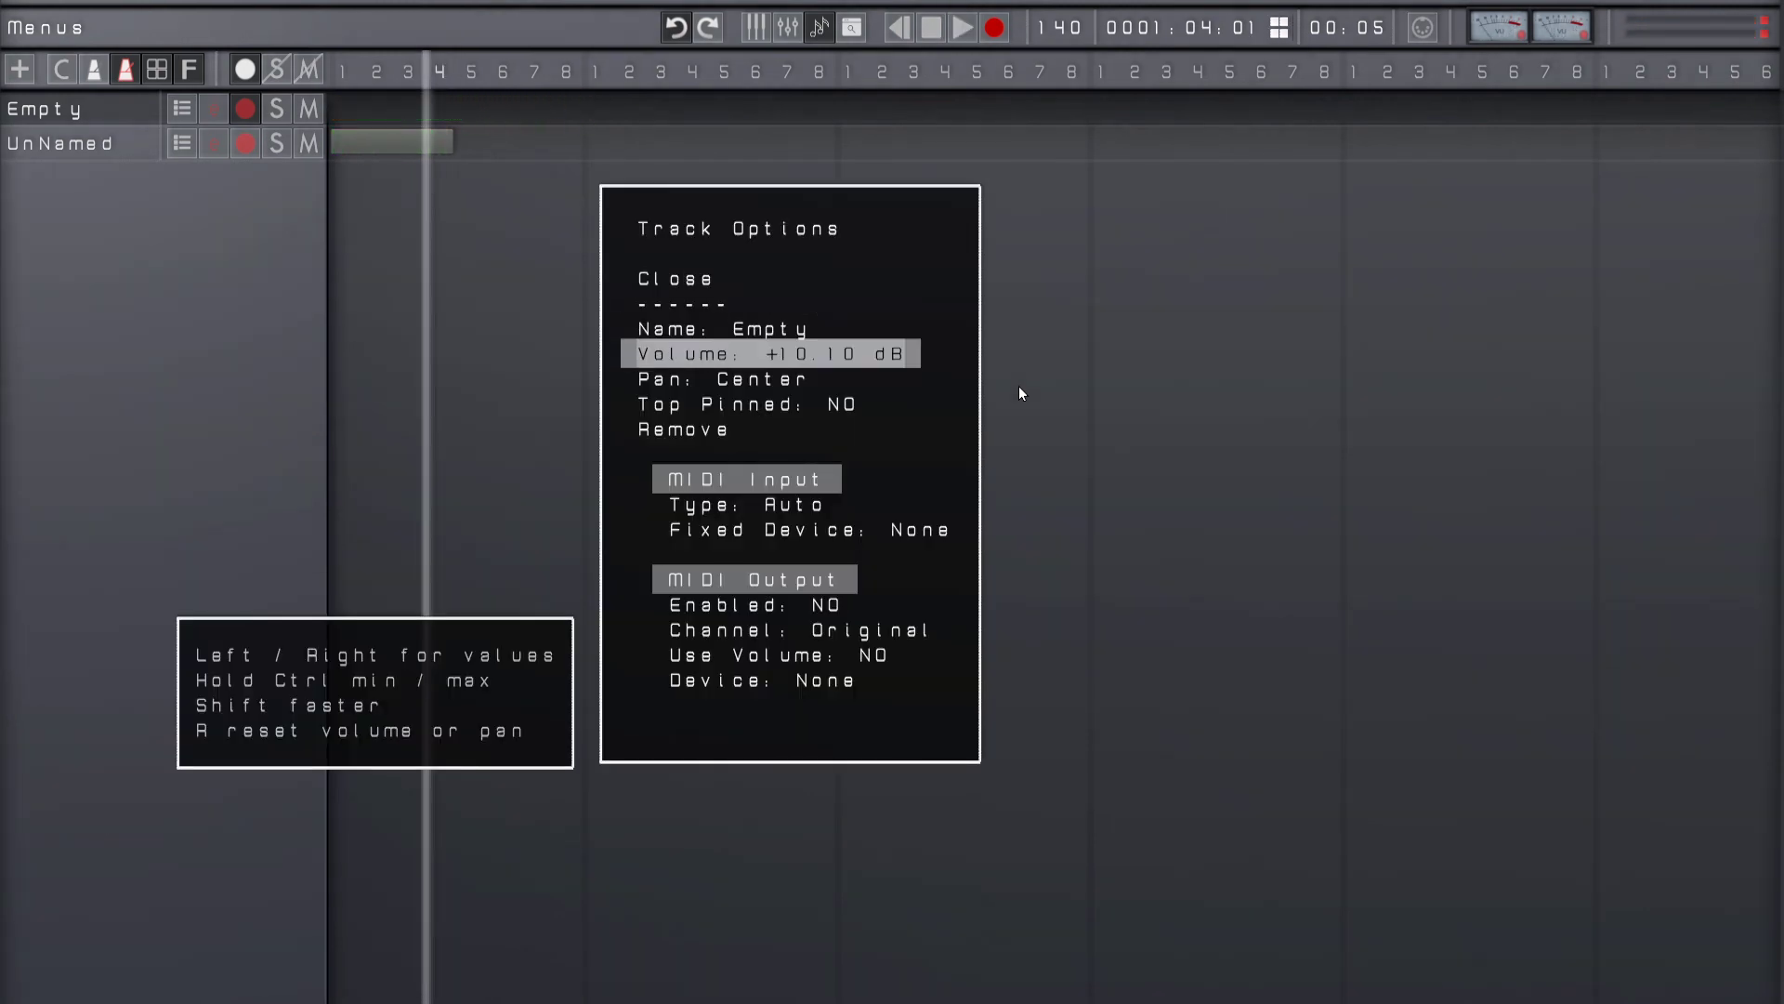
pyautogui.press('Left')
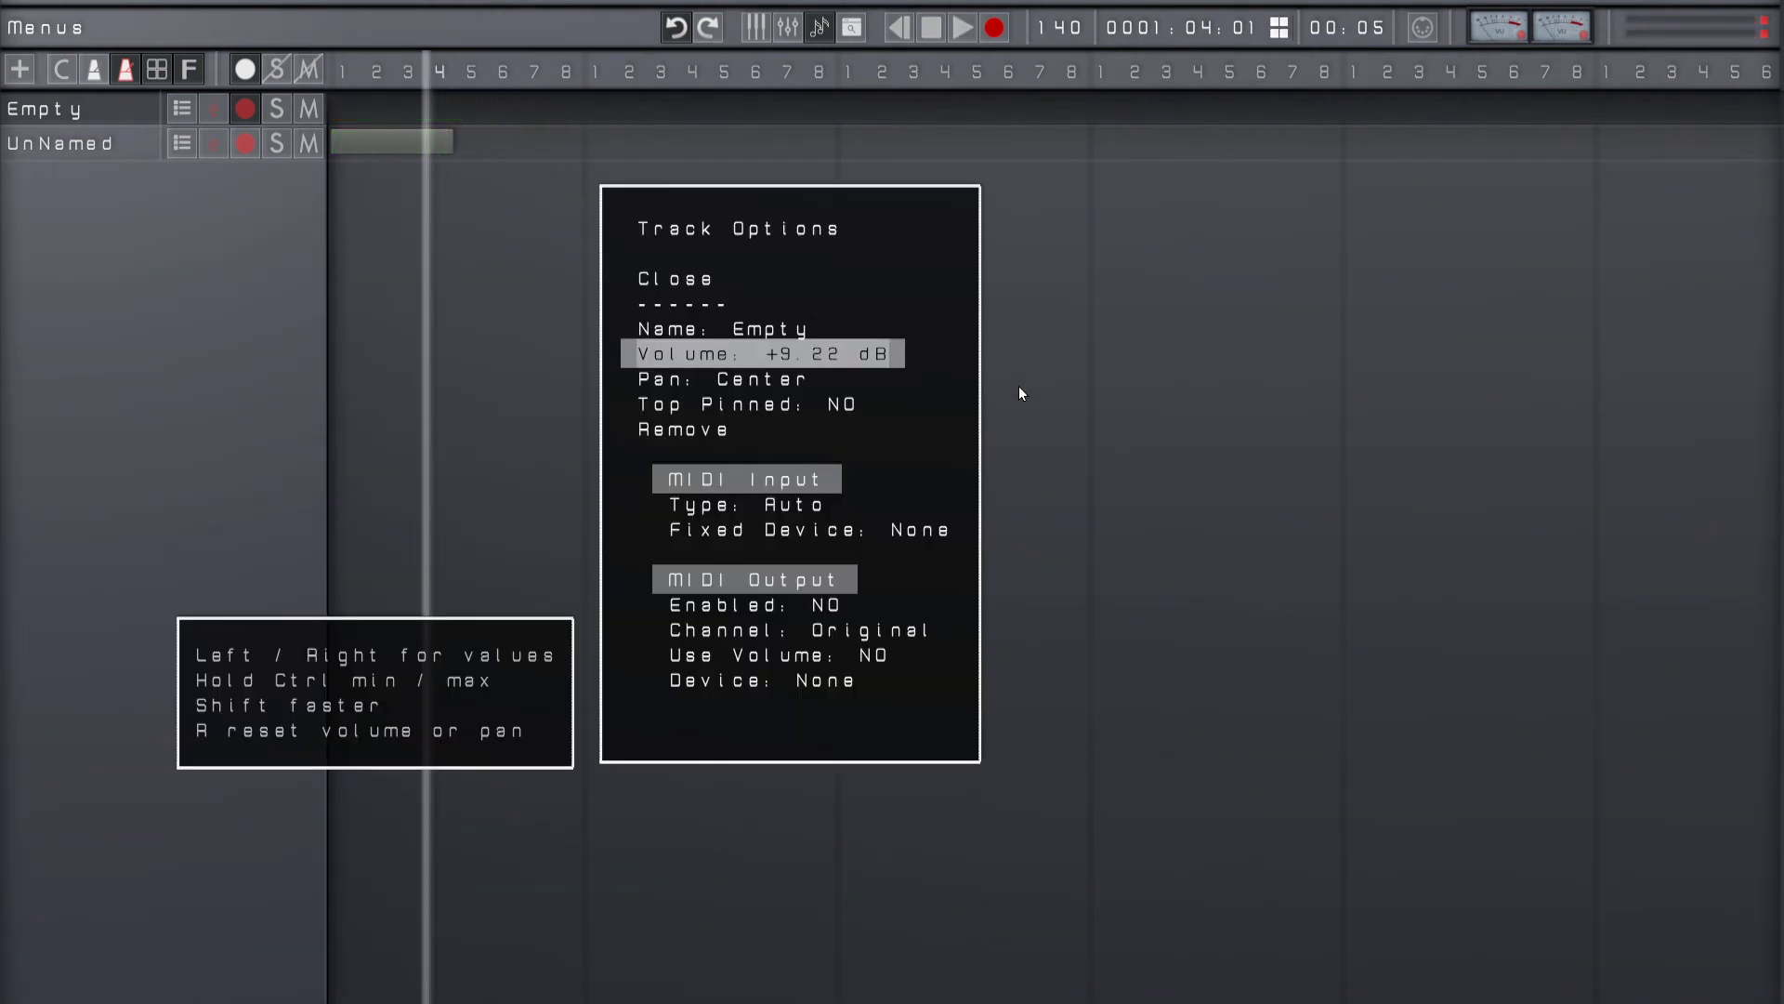
pyautogui.press('Left')
pyautogui.hotkey('shift', 'Left')
pyautogui.press('Escape')
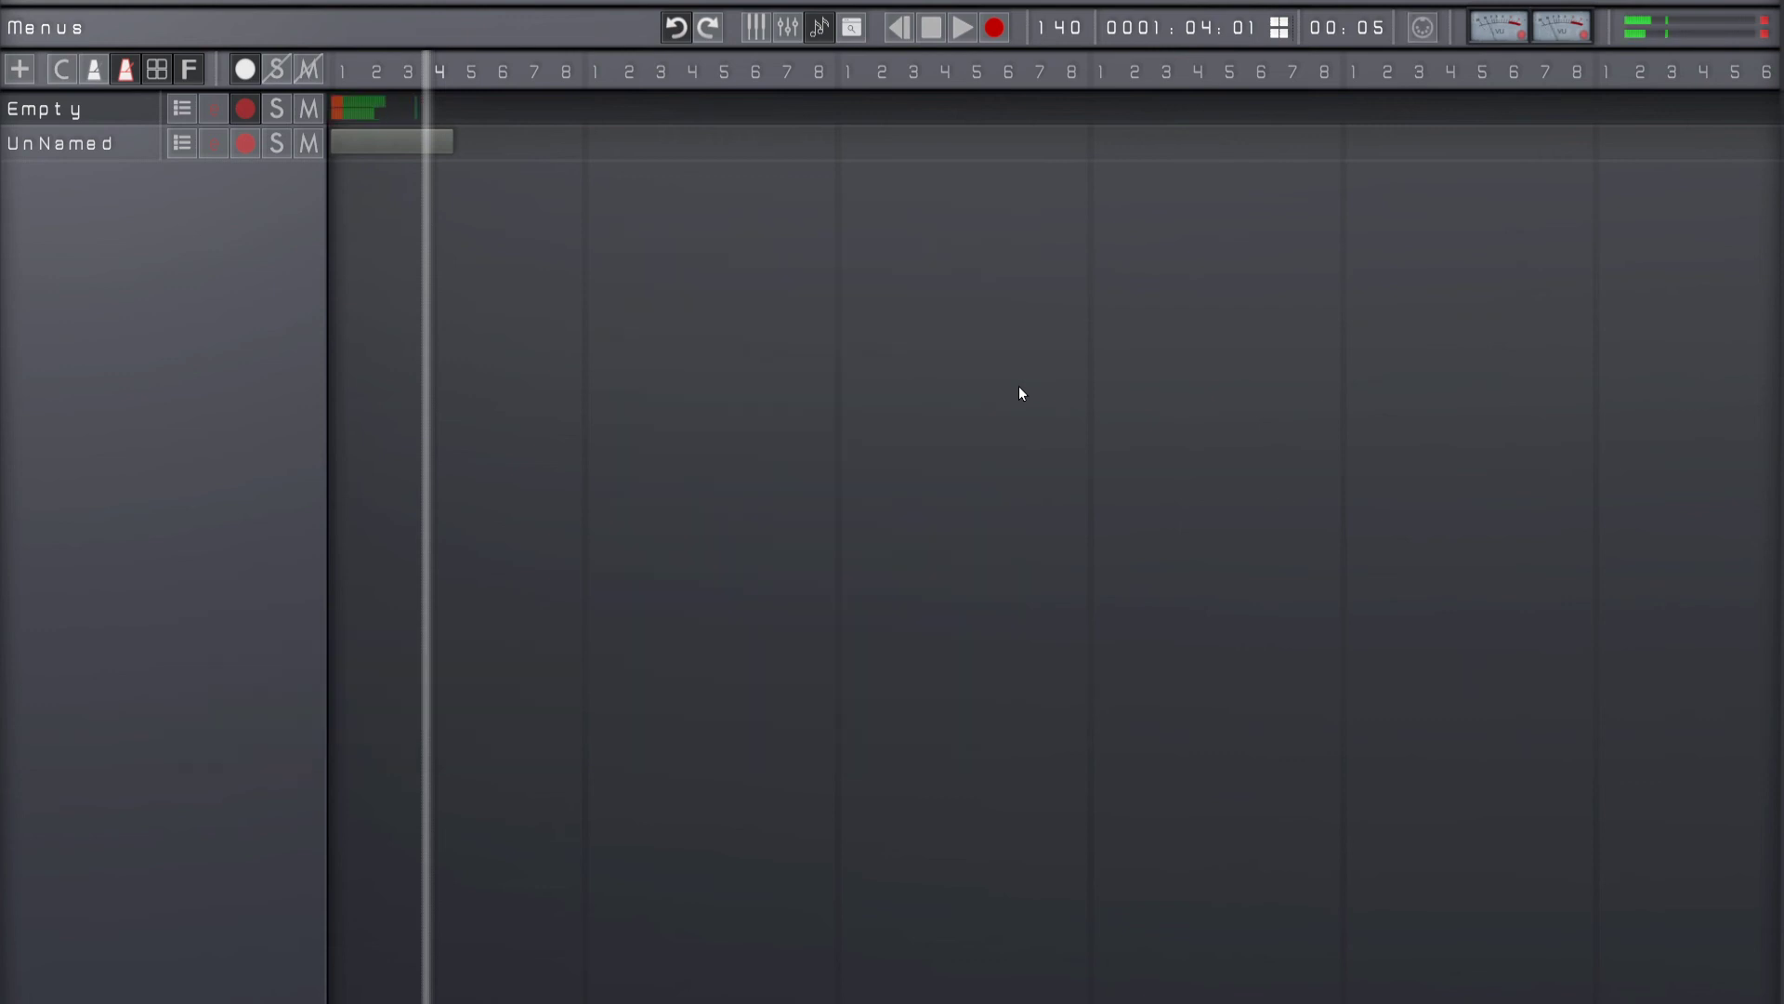
# Step: Play the recorded part while trying the quieter Empty track alongside it, and stop playback
pyautogui.press('space')
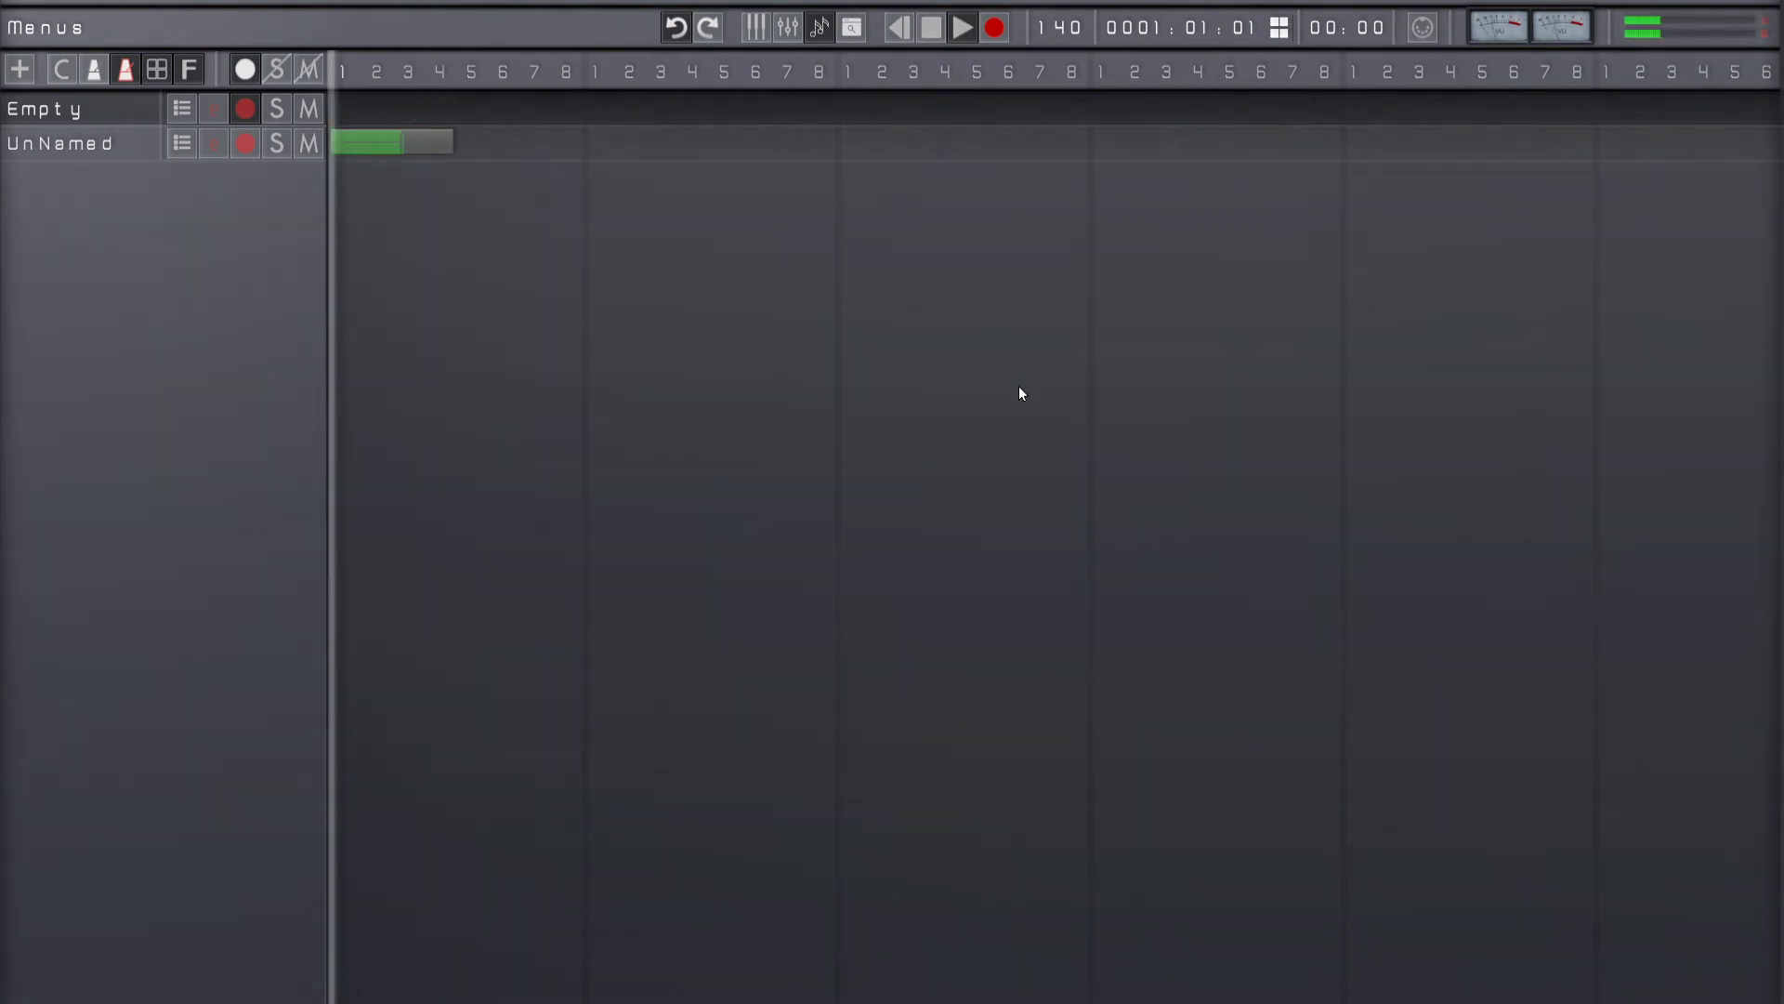
pyautogui.press('space')
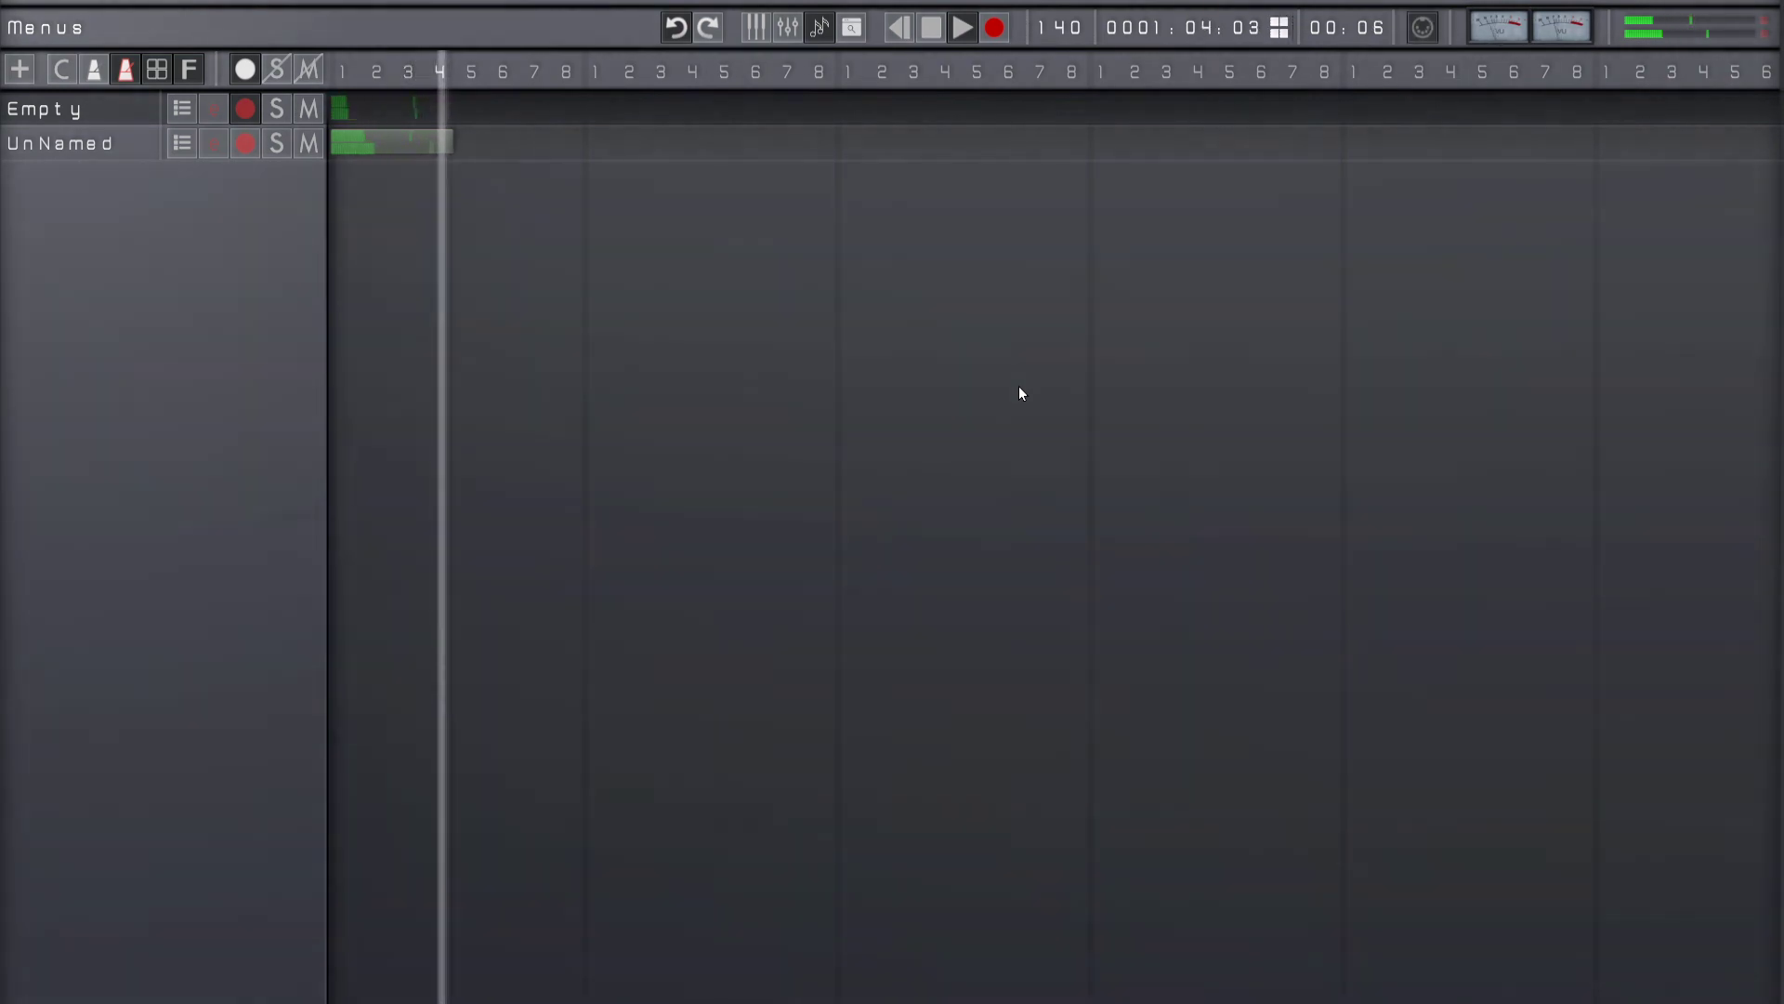
pyautogui.press('space')
# Step: Save the project under the name Project4
pyautogui.hotkey('ctrl', 's')
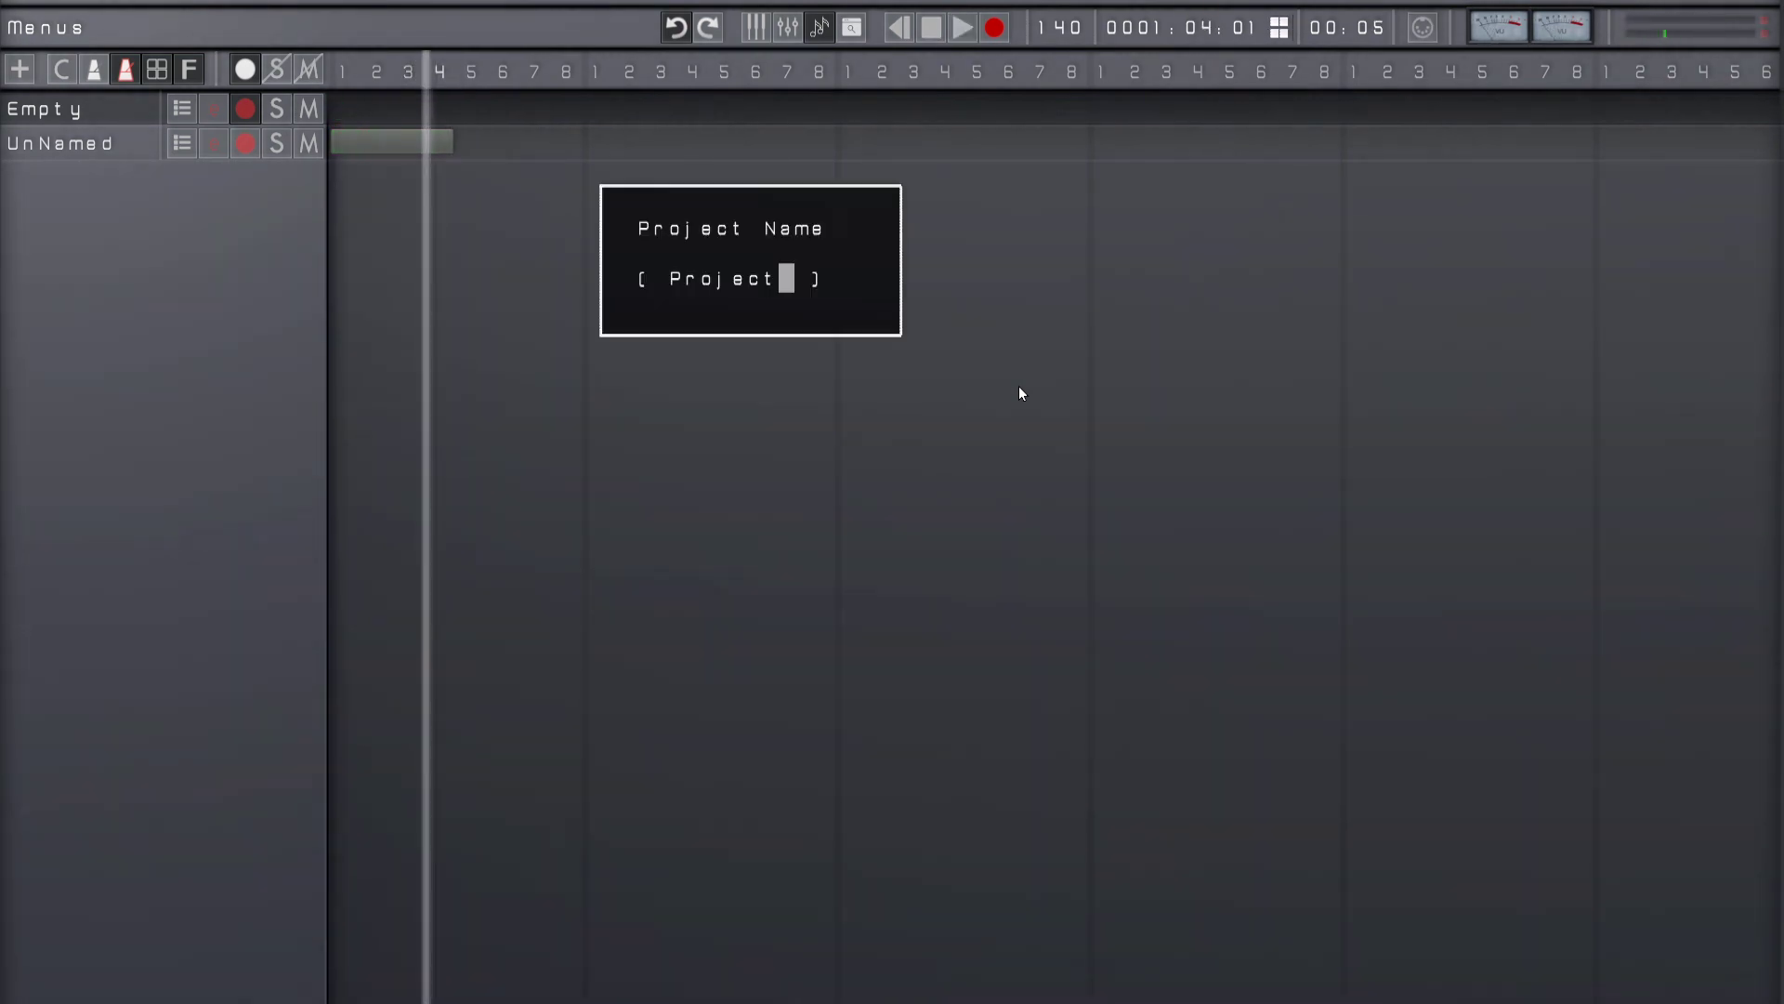
pyautogui.write('4')
pyautogui.press('Return')
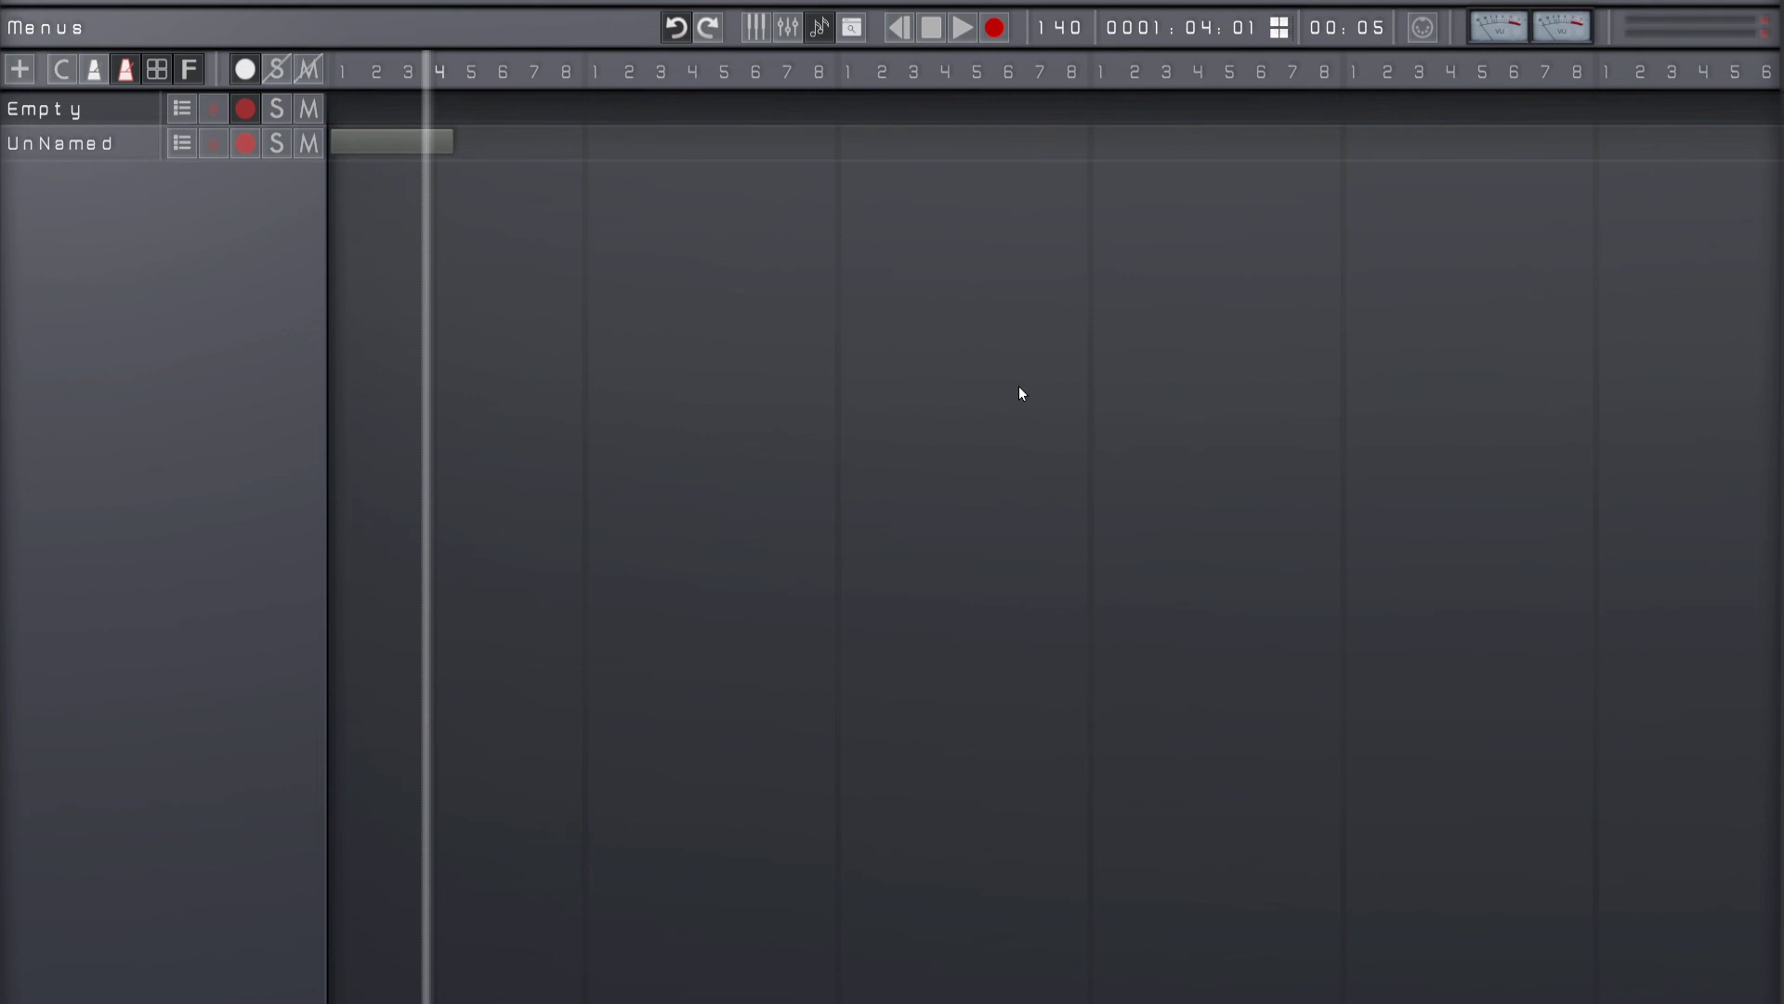
pyautogui.hotkey('ctrl', 's')
# Step: Play the saved project from the start, stop it and check the output level meters
pyautogui.press('Home')
pyautogui.press('space')
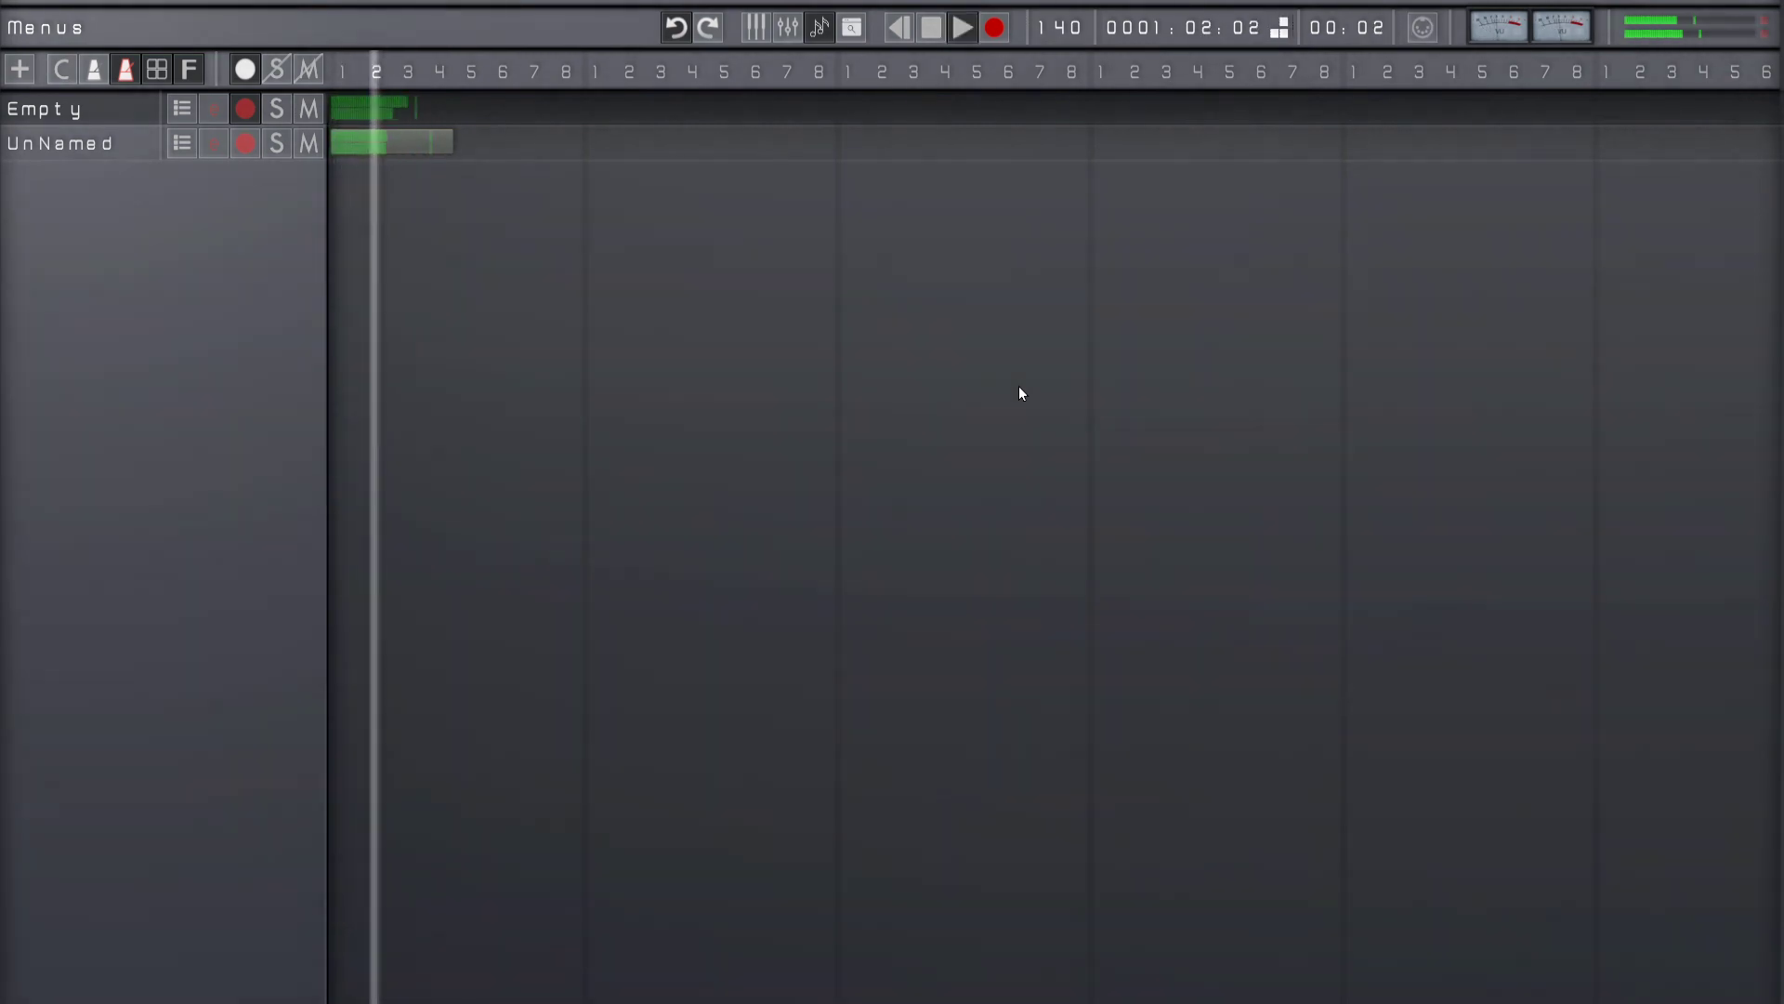
pyautogui.press('space')
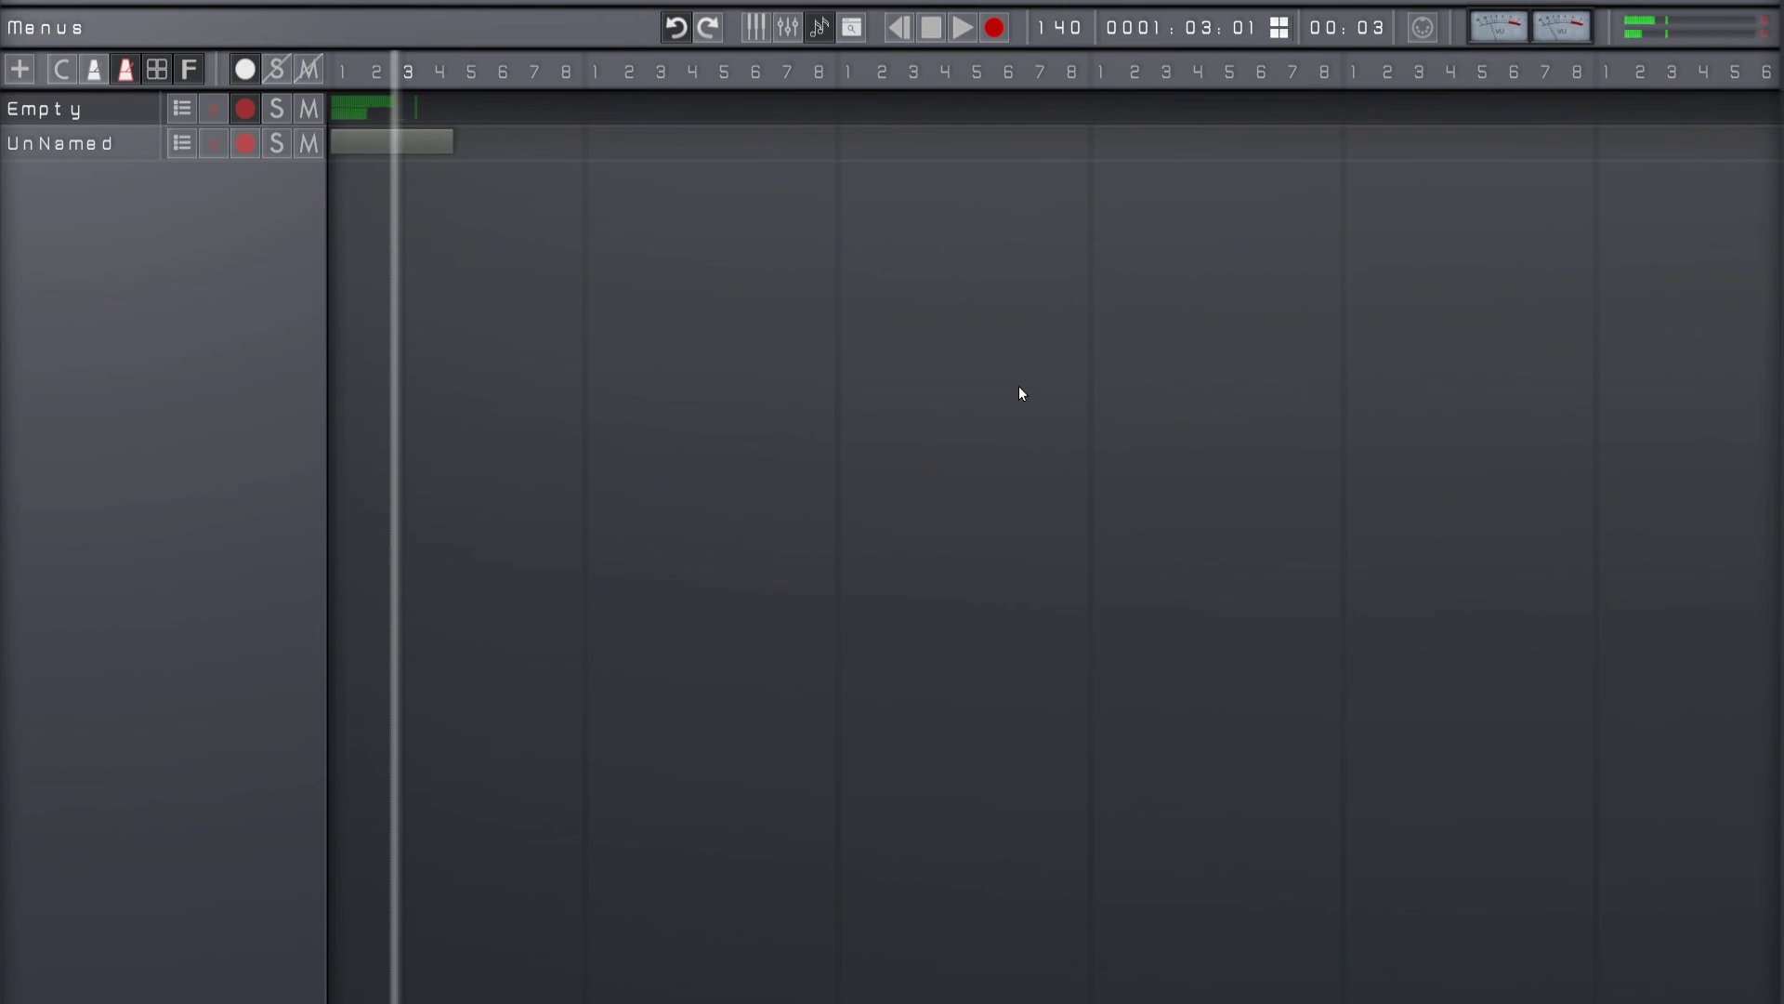
pyautogui.click(1630, 35)
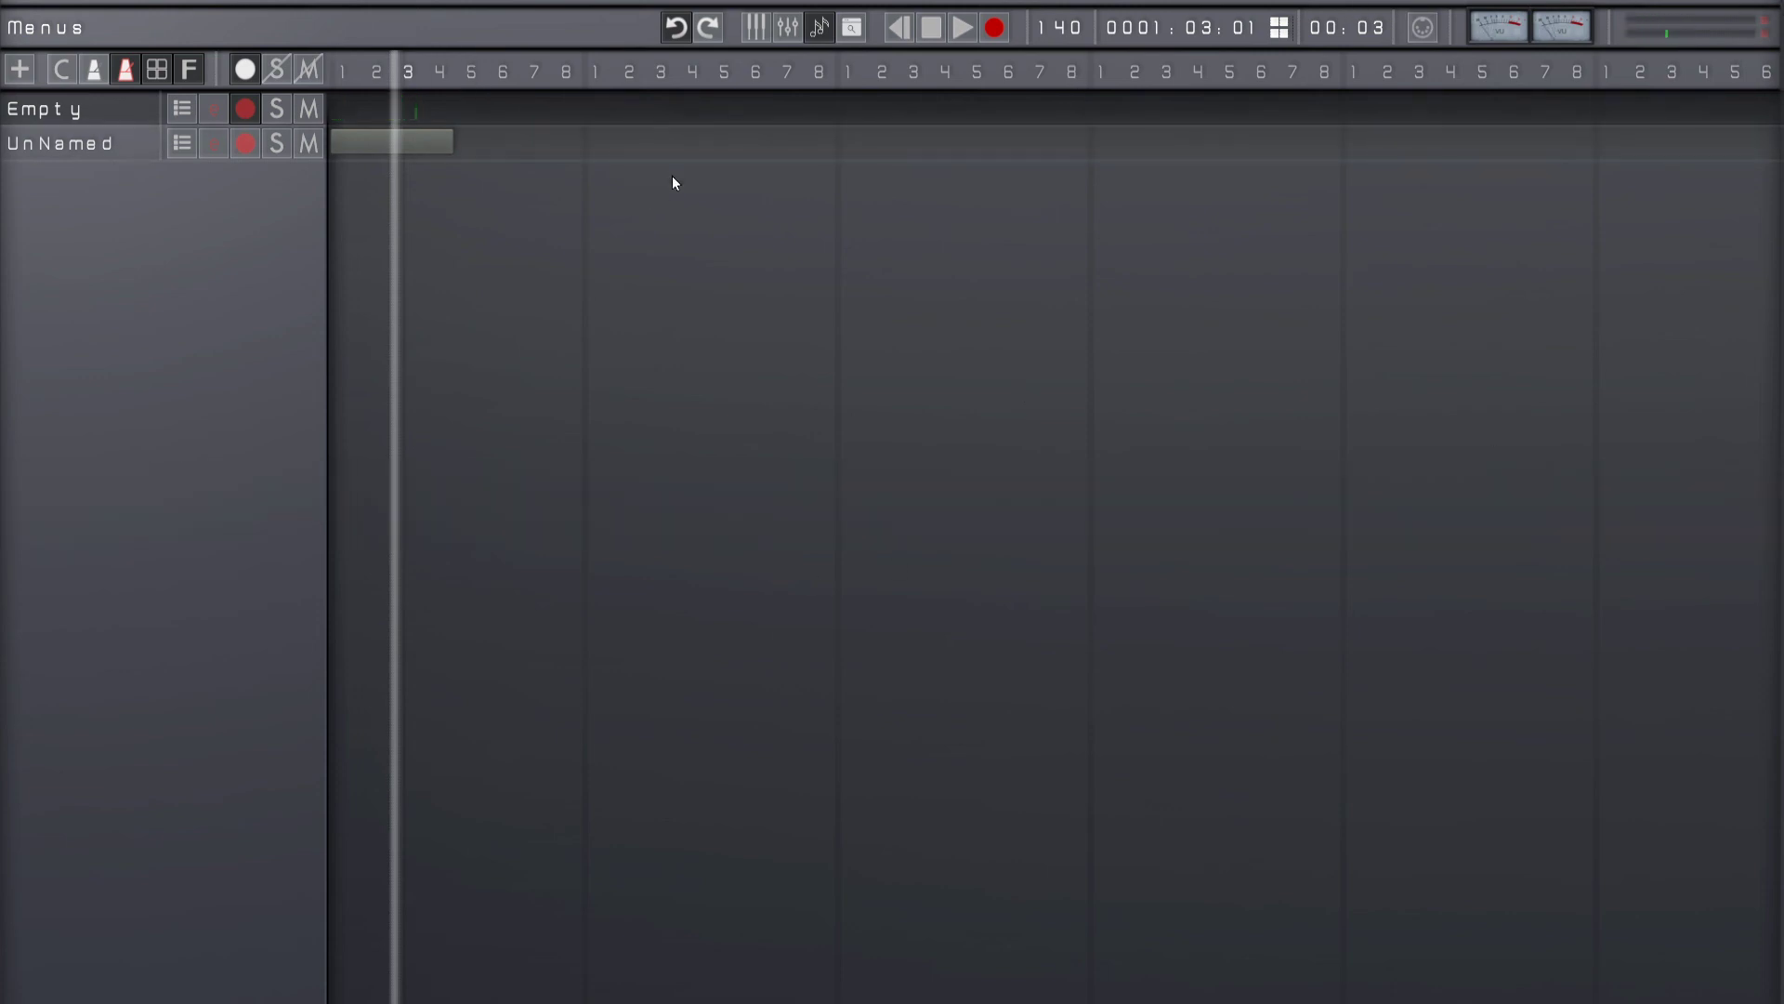
# Step: Open the VU Meters options within the advanced display settings
pyautogui.press('F10')
pyautogui.press('Down')
pyautogui.press('Down')
pyautogui.press('Down')
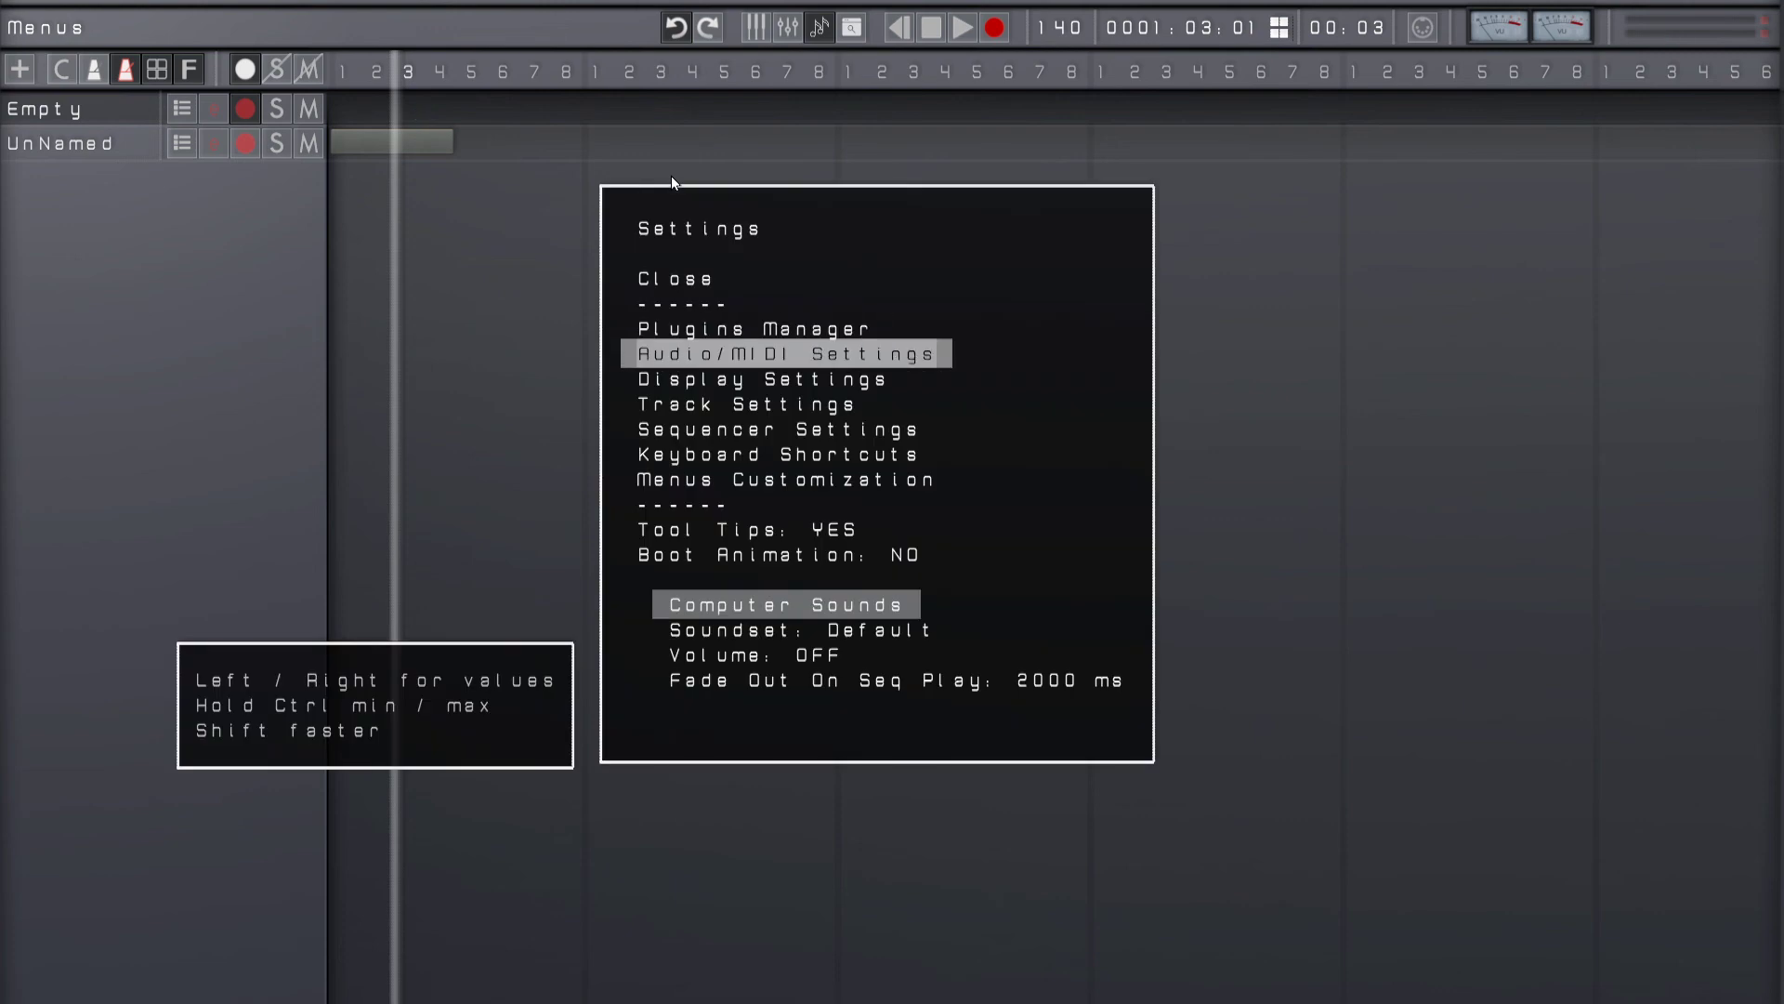
pyautogui.press('Down')
pyautogui.press('Return')
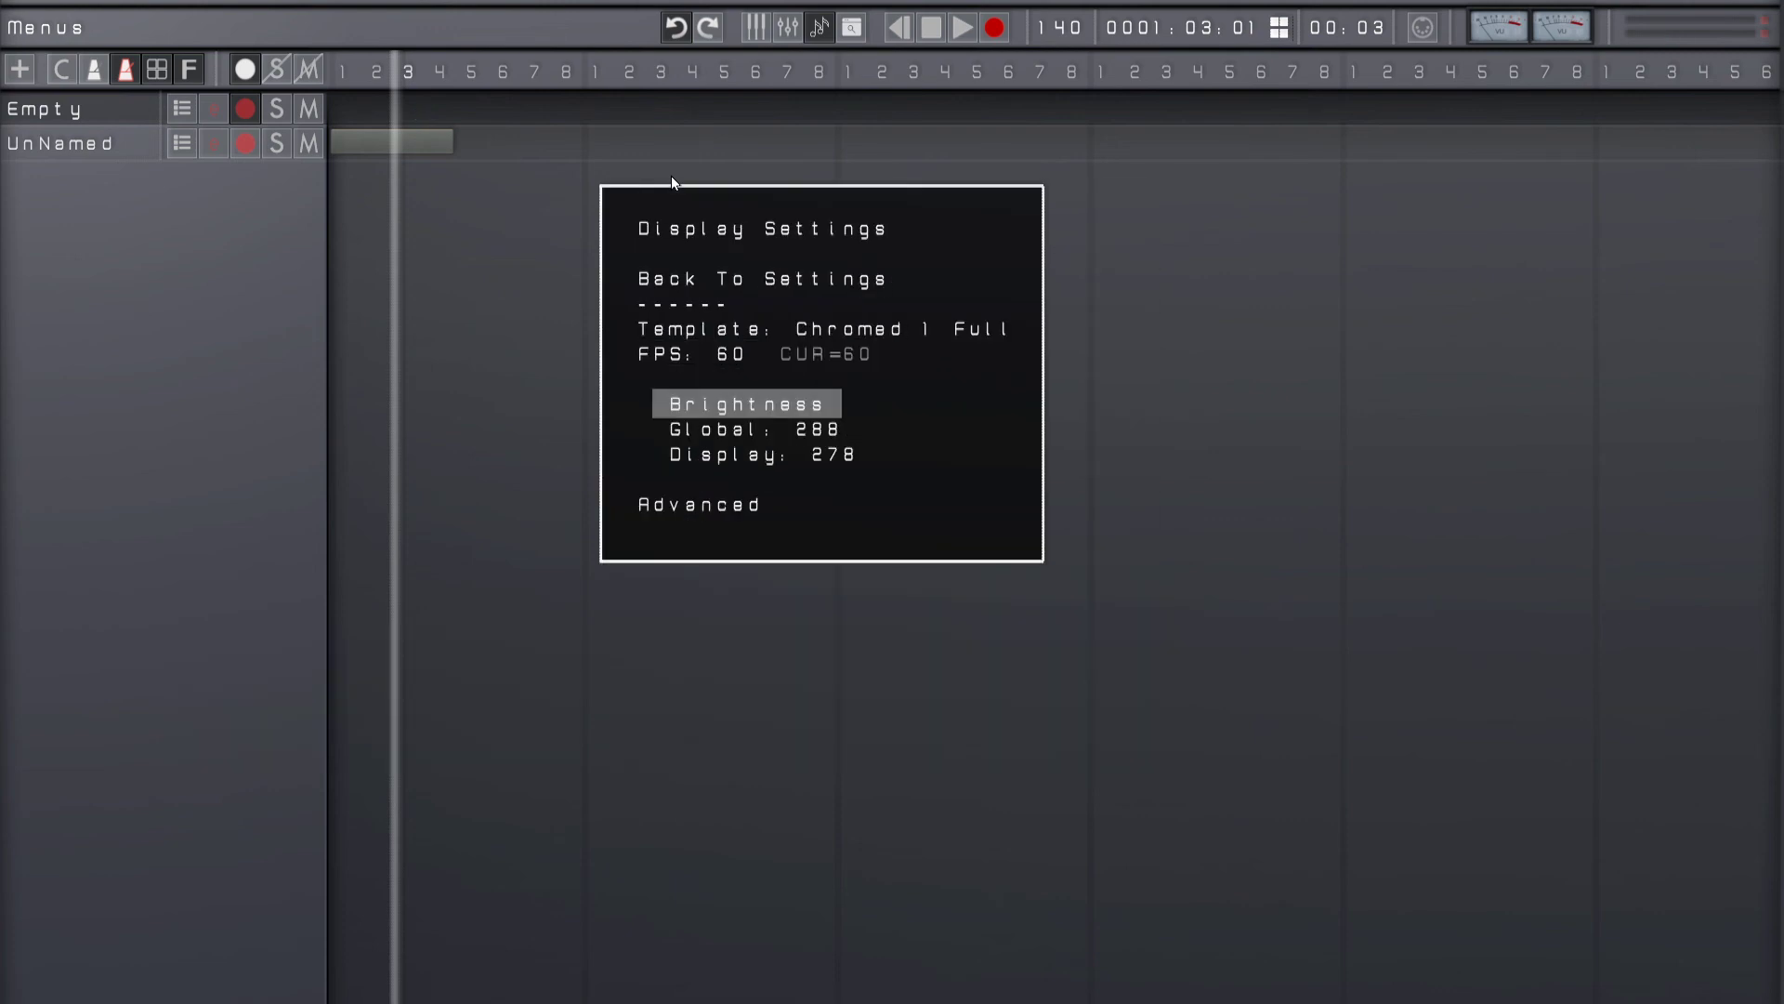
pyautogui.press('Up')
pyautogui.press('Return')
pyautogui.press('Up')
pyautogui.press('Up')
pyautogui.press('Up')
pyautogui.press('Up')
pyautogui.press('Return')
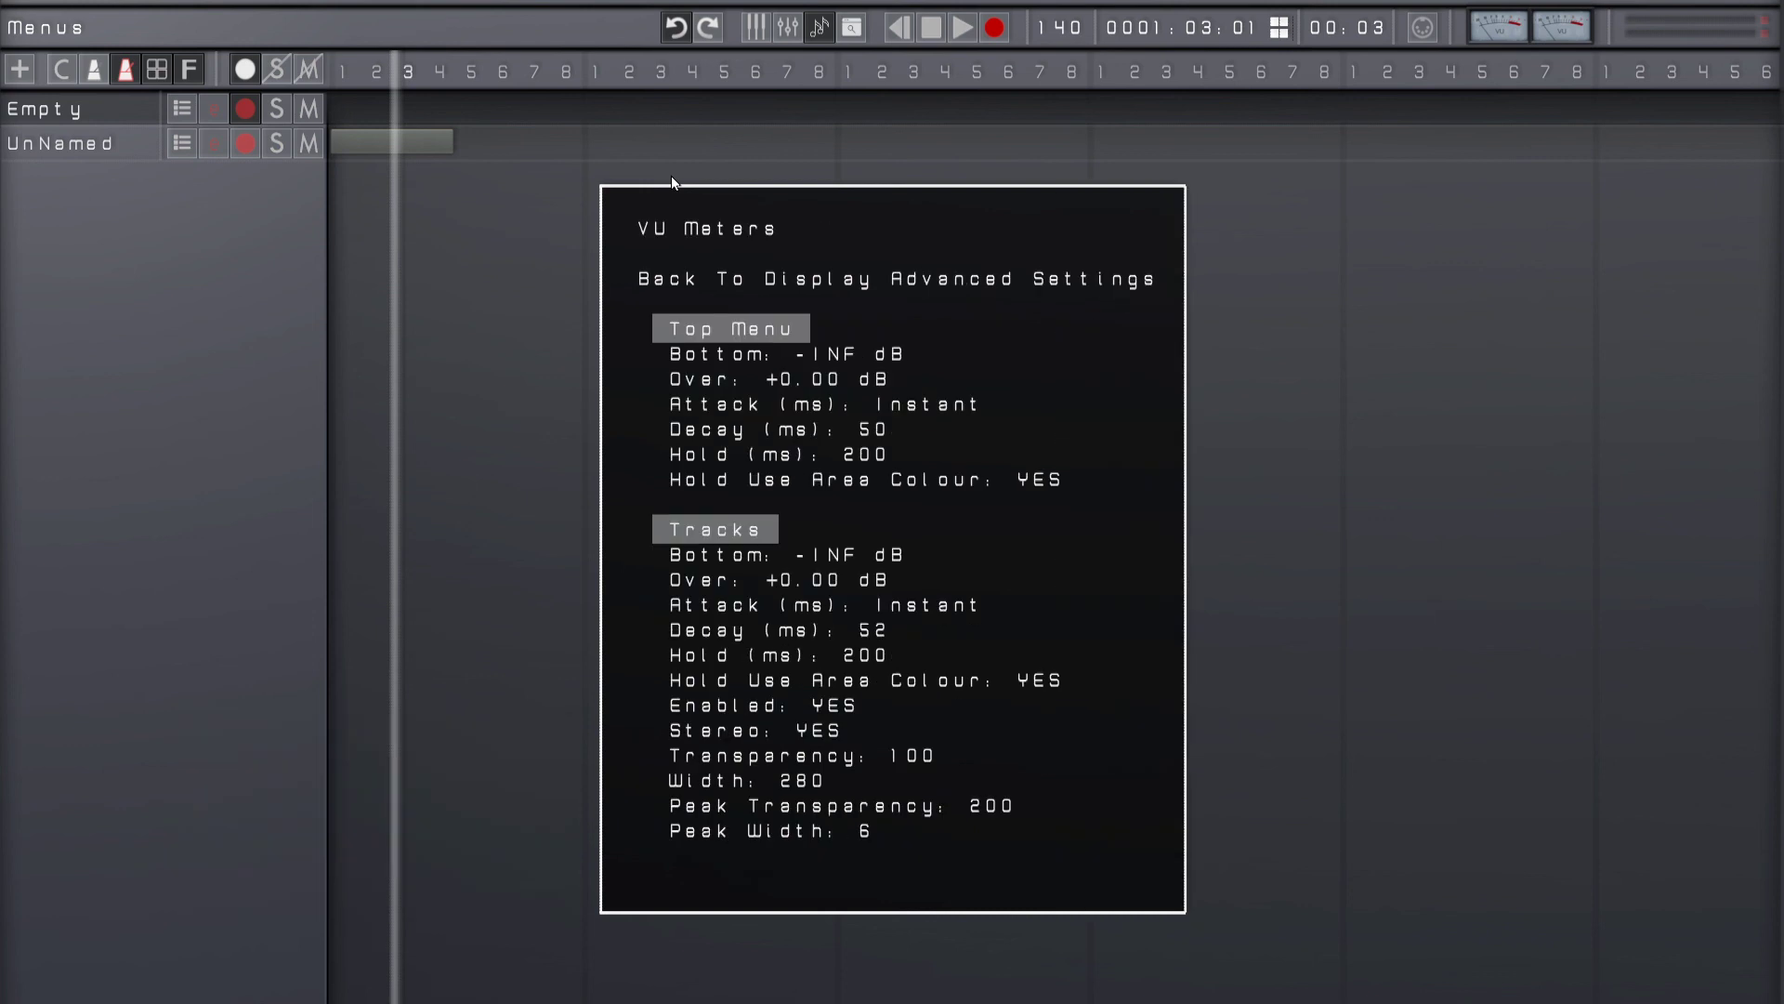
# Step: Examine the VU meter options for the top menu and the tracks, and close the settings
pyautogui.press('Down')
pyautogui.press('Down')
pyautogui.press('Down')
pyautogui.press('Down')
pyautogui.press('Down')
pyautogui.press('Down')
pyautogui.press('Down')
pyautogui.press('Down')
pyautogui.press('Down')
pyautogui.press('Down')
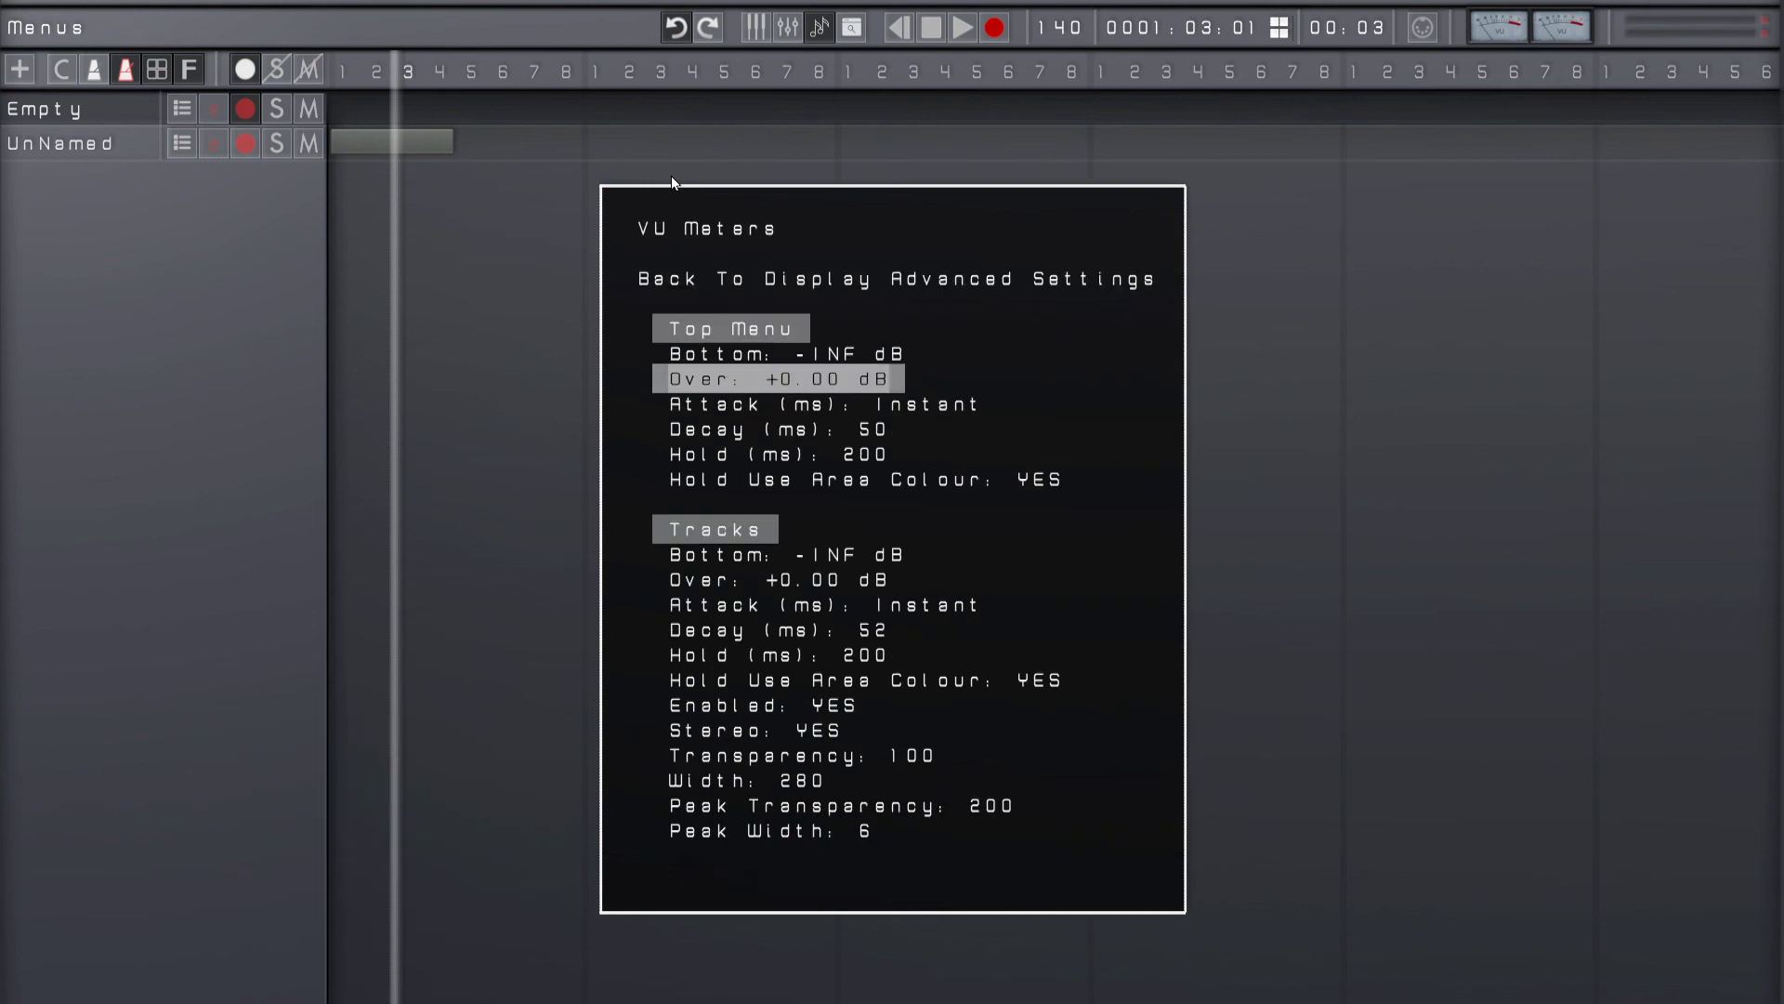
pyautogui.press('Down')
pyautogui.press('Down')
pyautogui.press('Down')
pyautogui.press('Down')
pyautogui.press('Down')
pyautogui.press('Down')
pyautogui.press('Down')
pyautogui.press('Down')
pyautogui.press('Down')
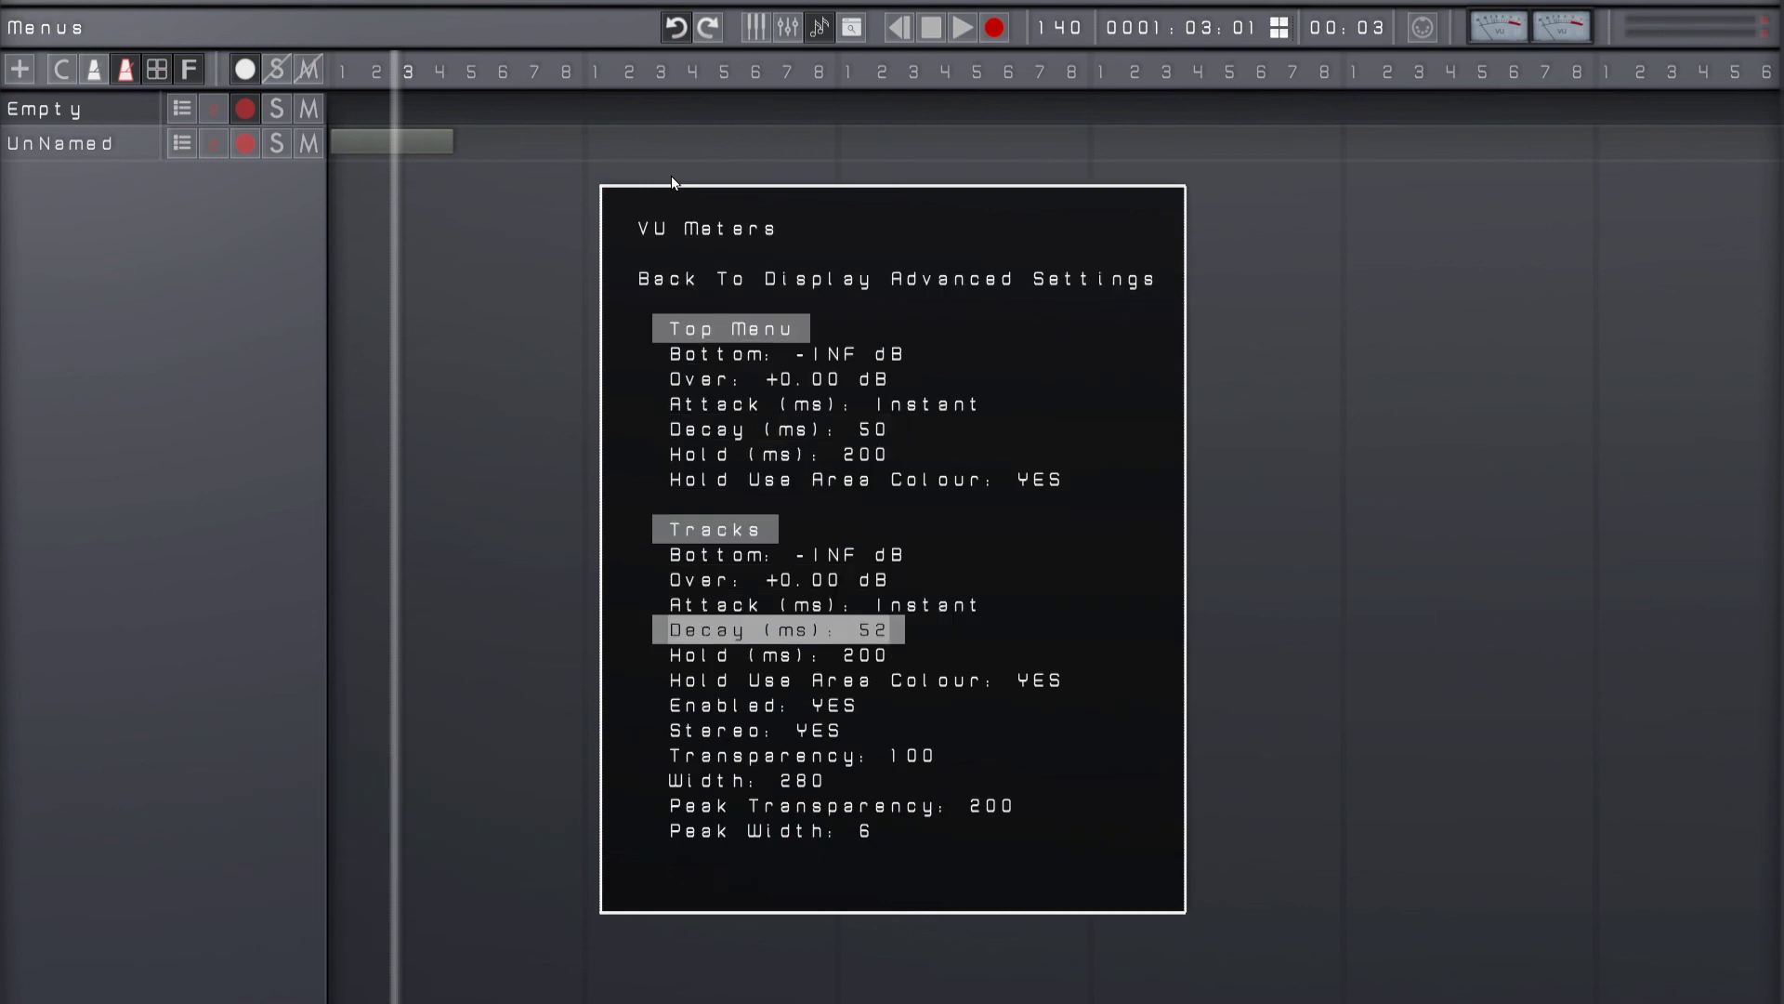
pyautogui.press('Up')
pyautogui.press('Up')
pyautogui.press('Up')
pyautogui.press('Up')
pyautogui.press('Up')
pyautogui.press('Up')
pyautogui.press('Up')
pyautogui.press('Up')
pyautogui.press('Up')
pyautogui.press('Up')
pyautogui.press('Up')
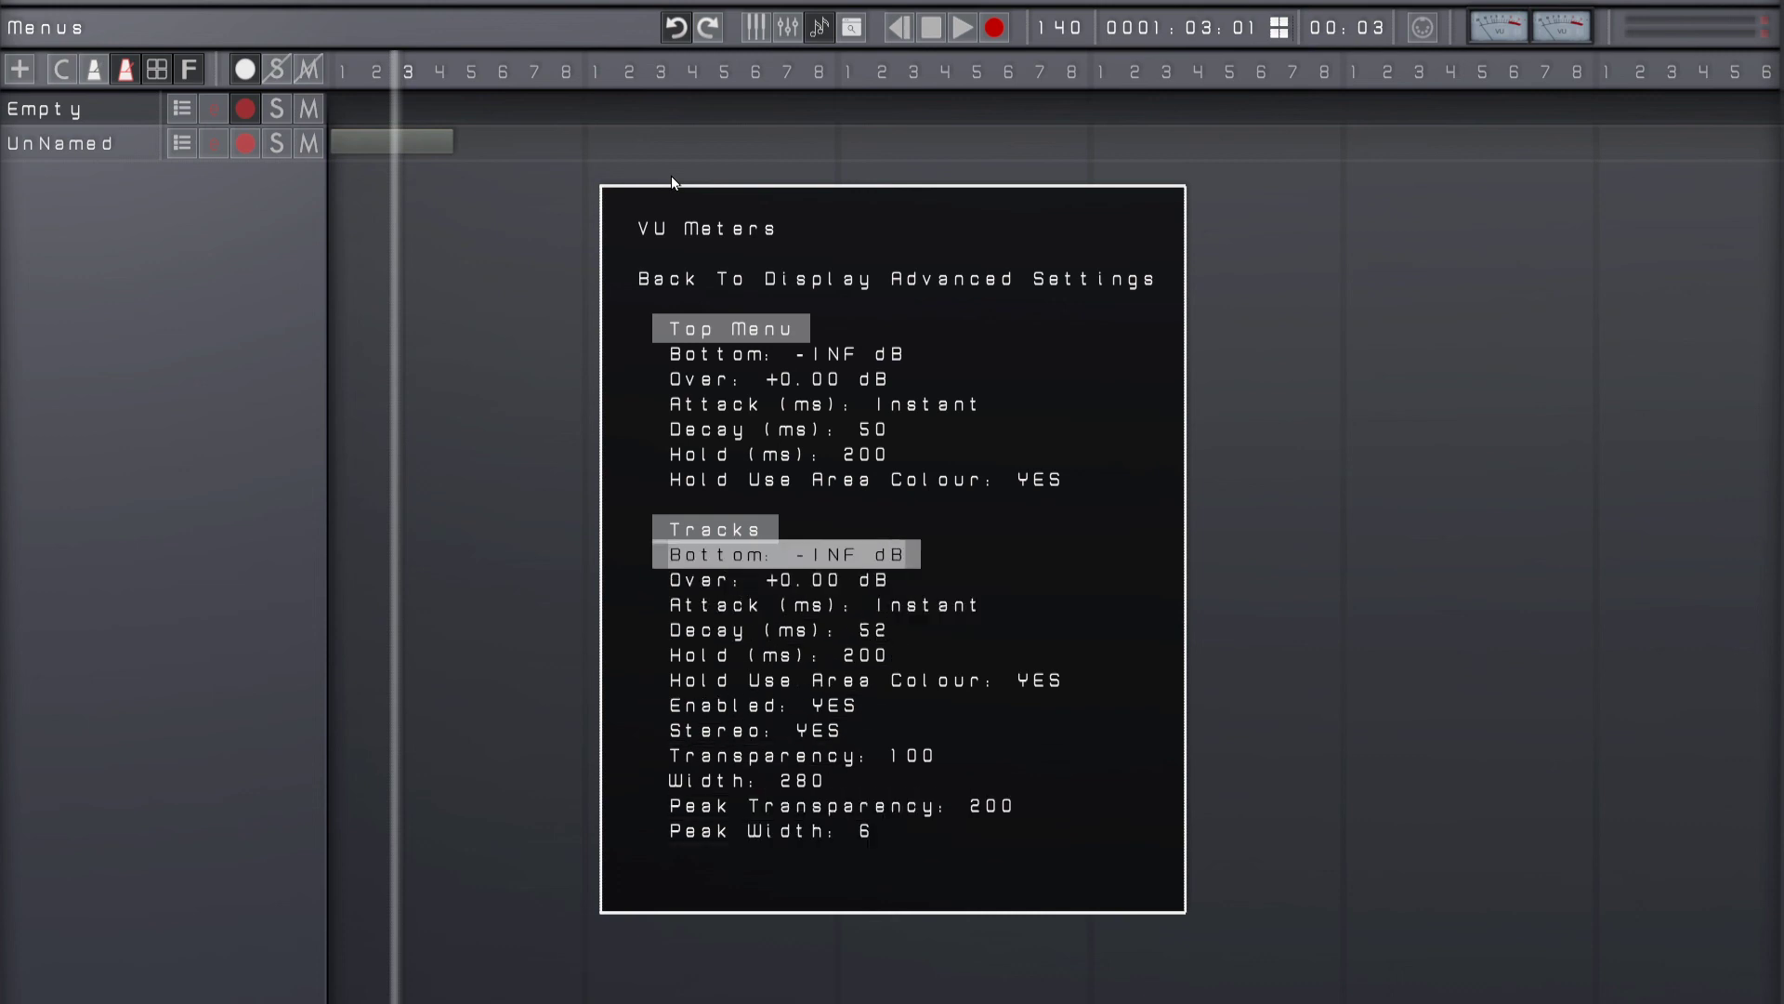
pyautogui.press('Escape')
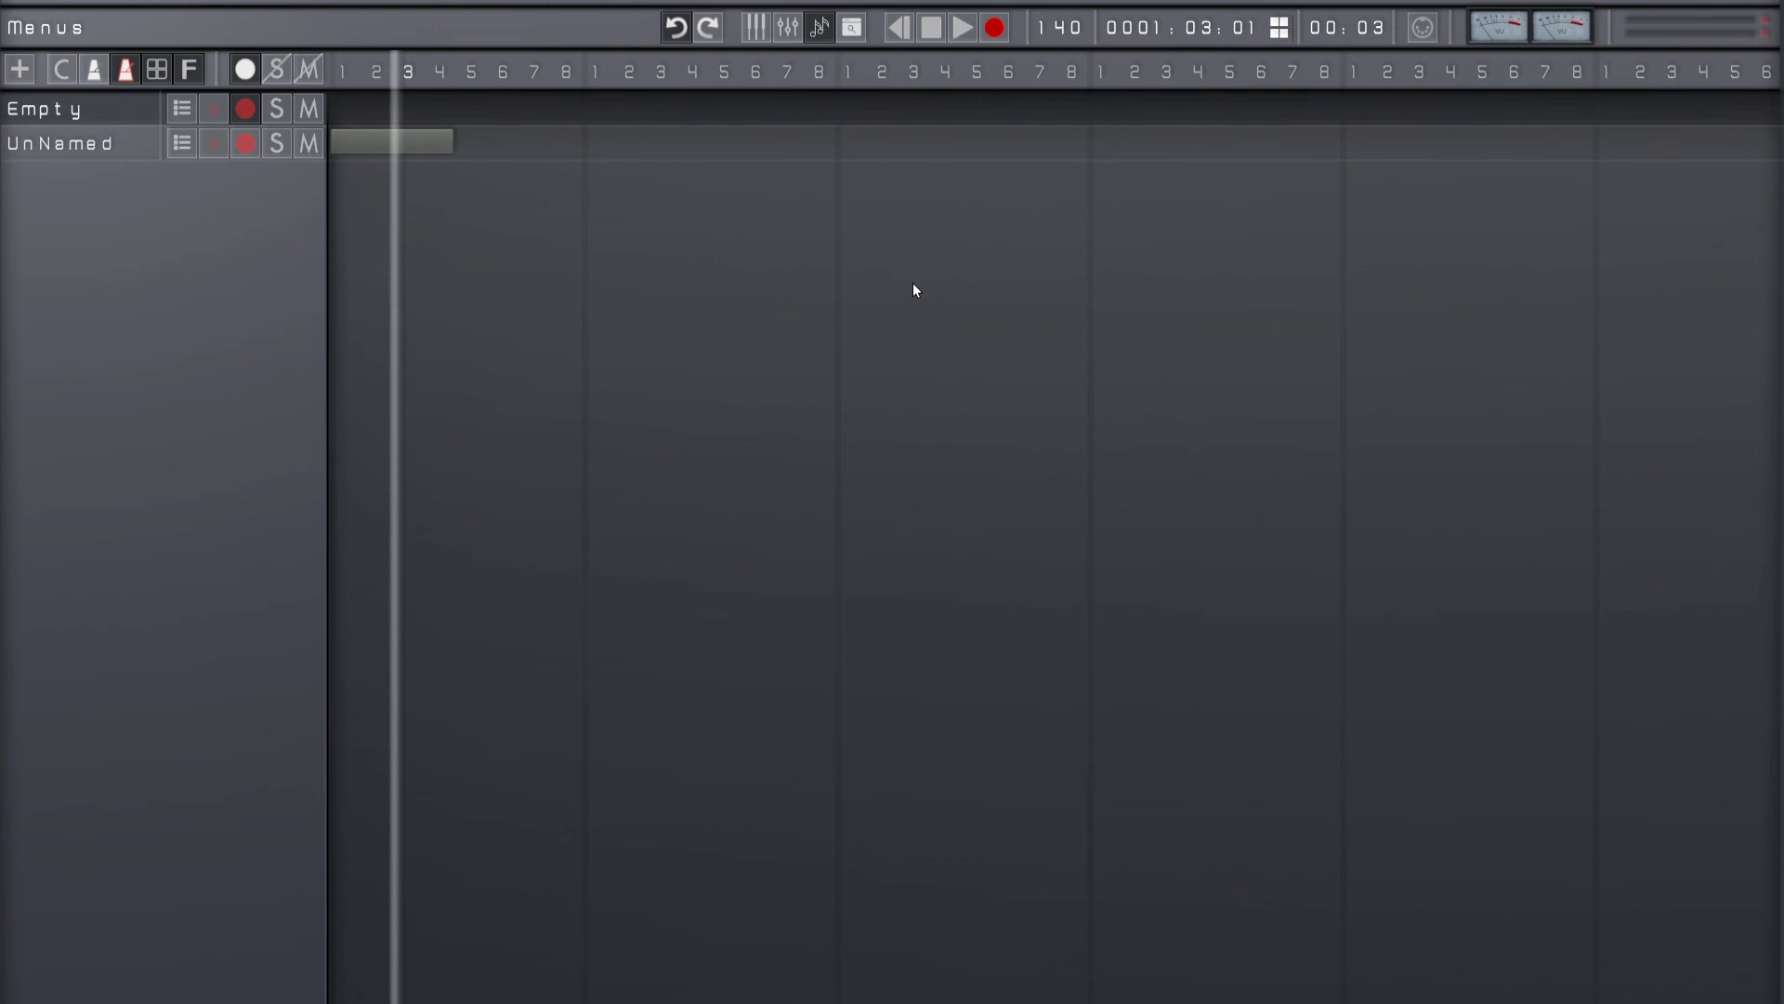
# Step: Show the selected track's plugins, leave the project for the main menu and quit the program
pyautogui.press('Tab')
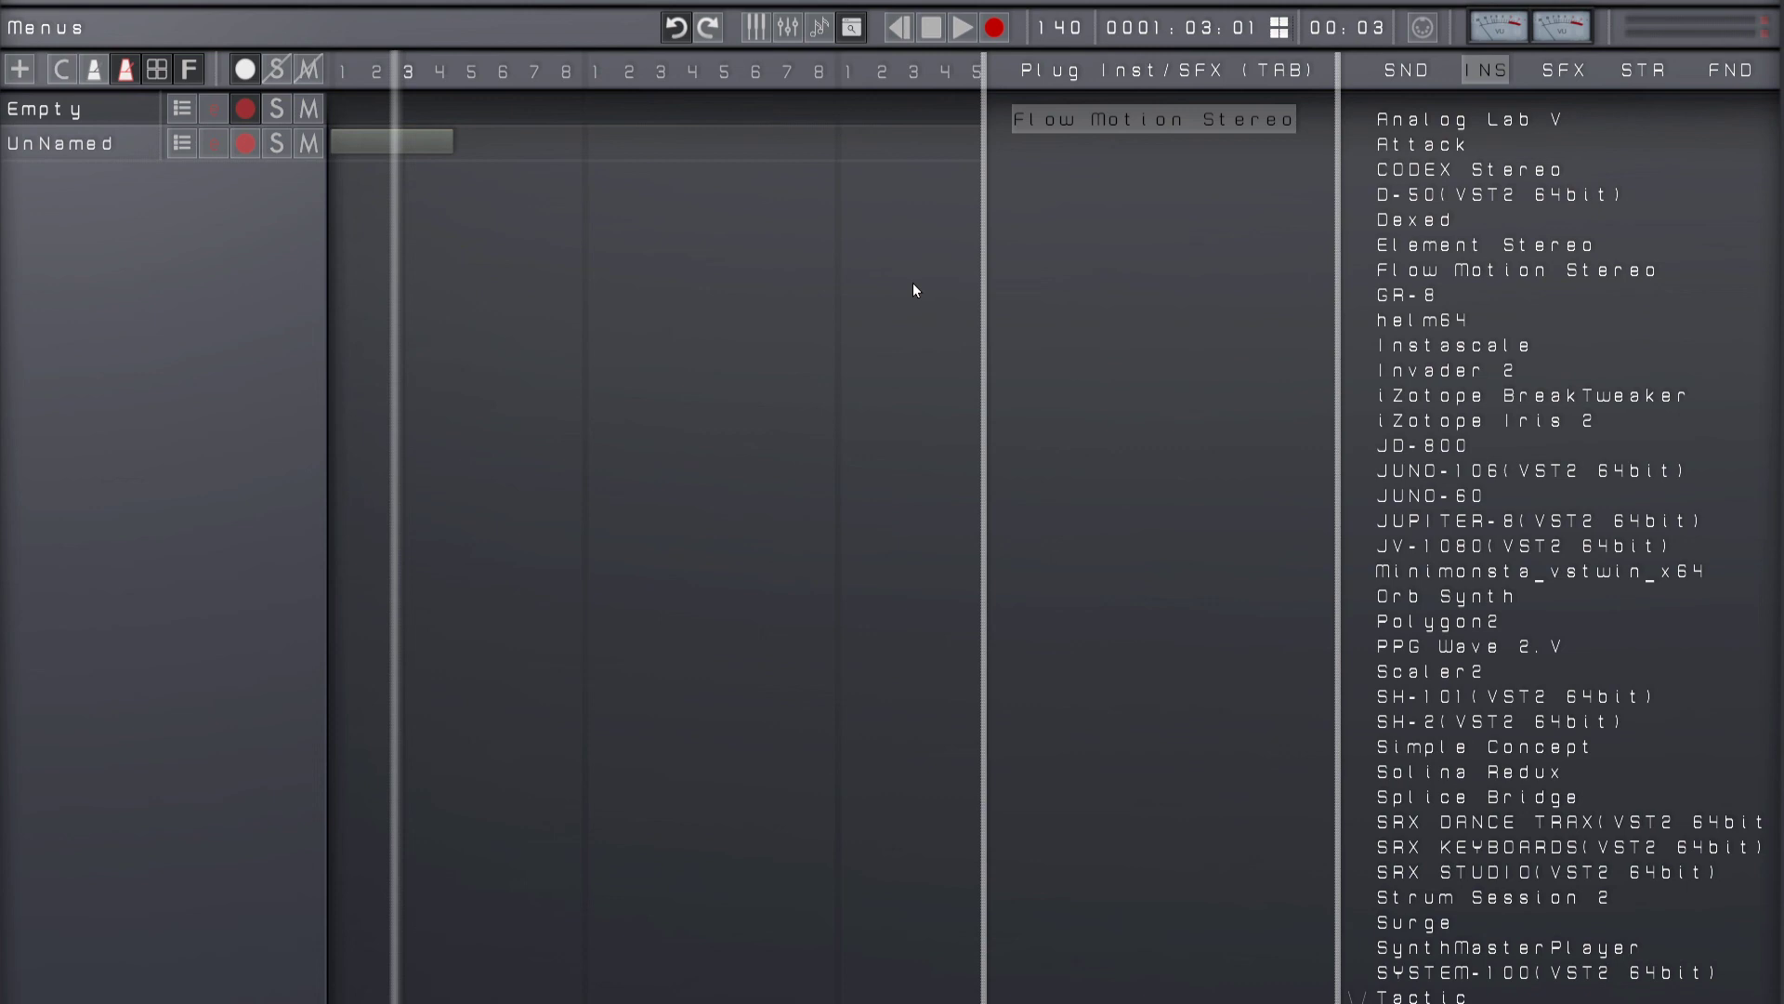
pyautogui.press('Escape')
pyautogui.press('Return')
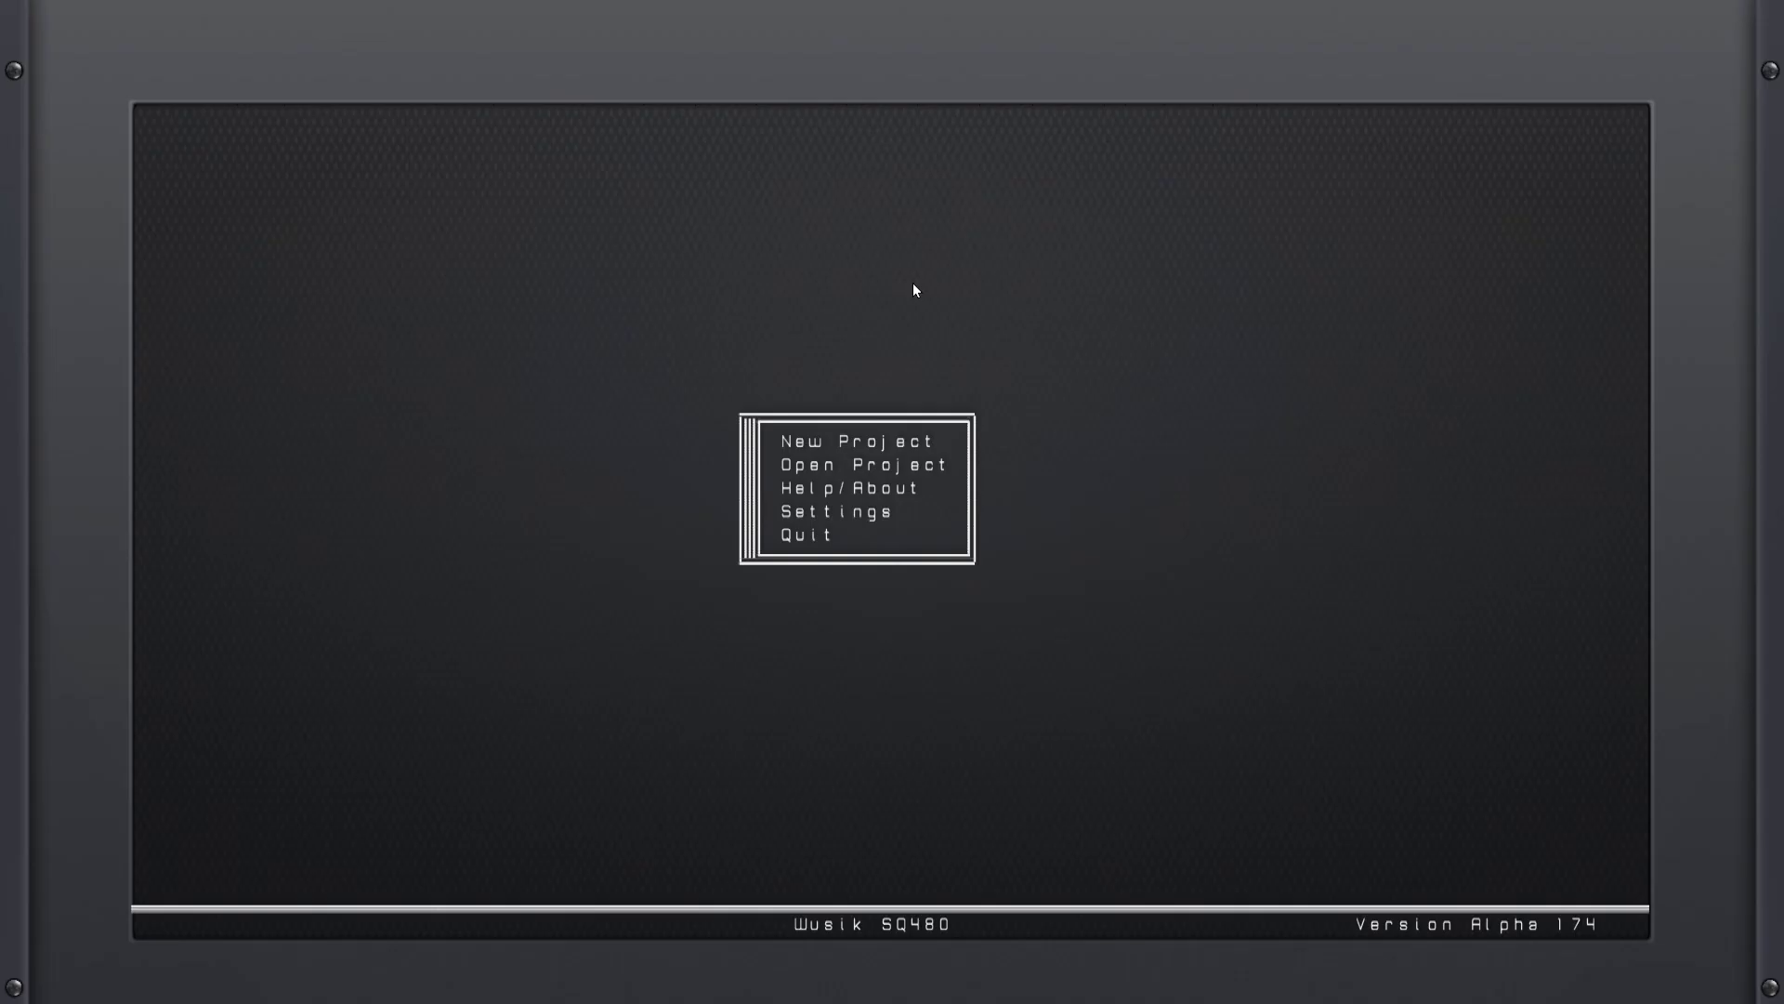
pyautogui.press('Up')
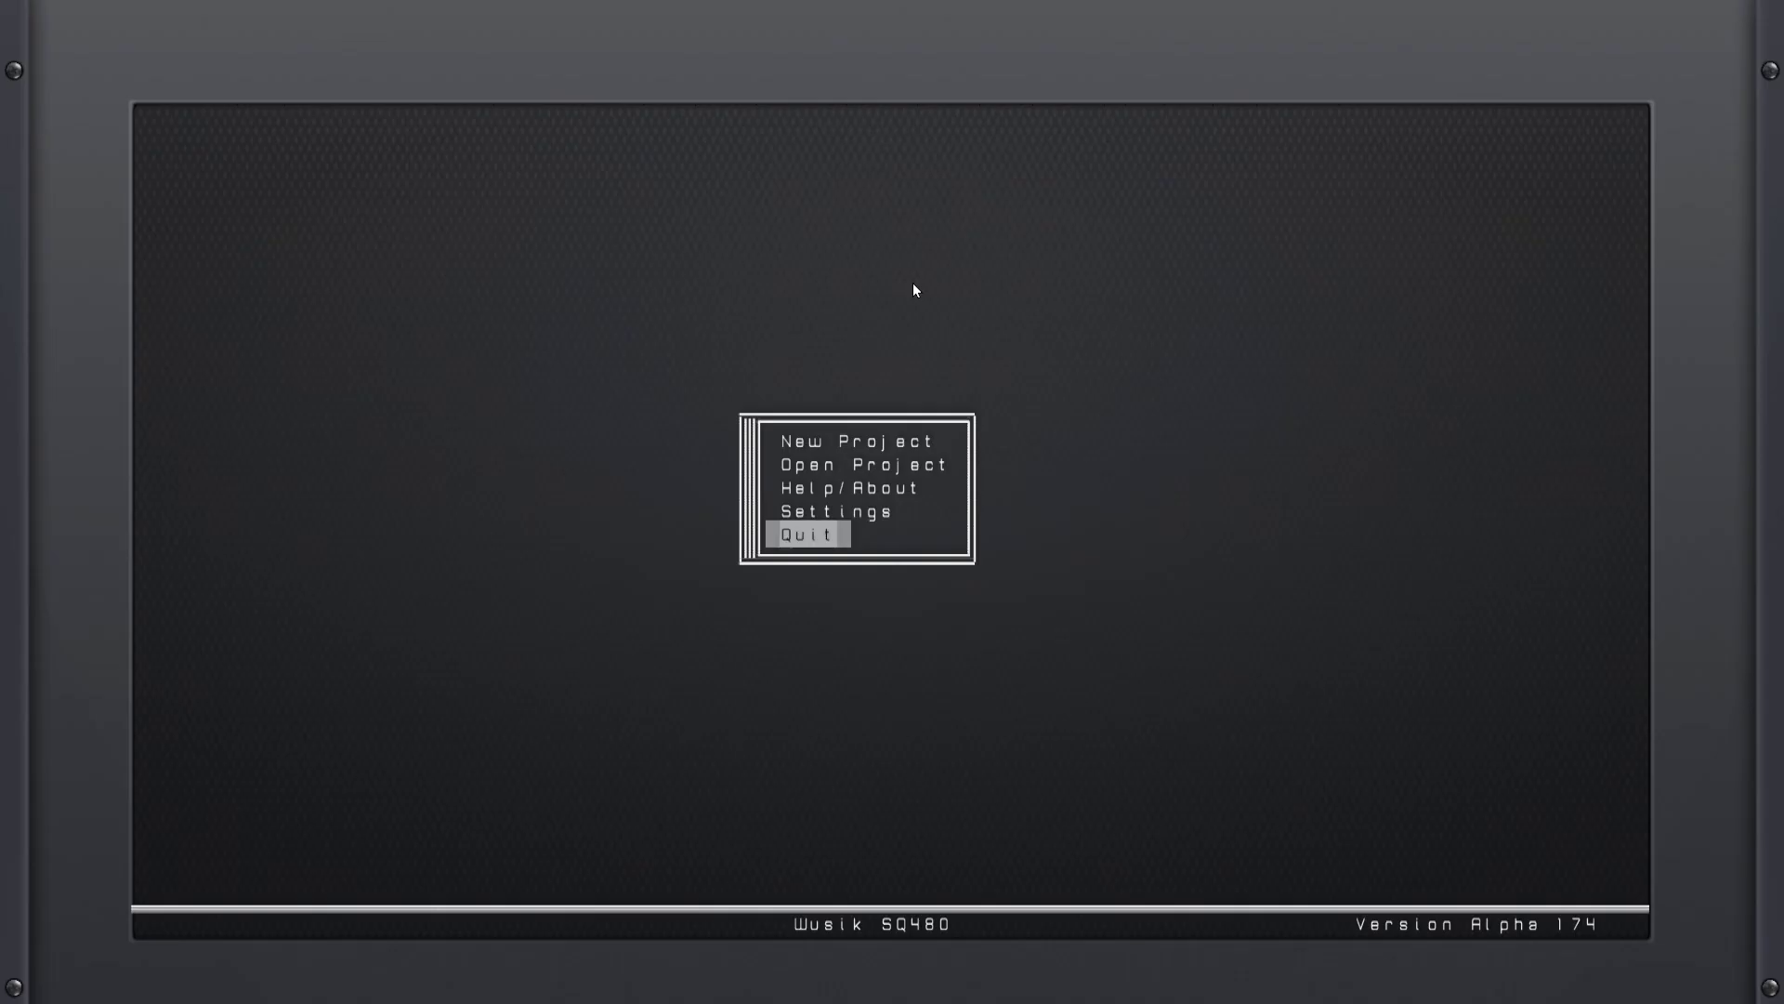